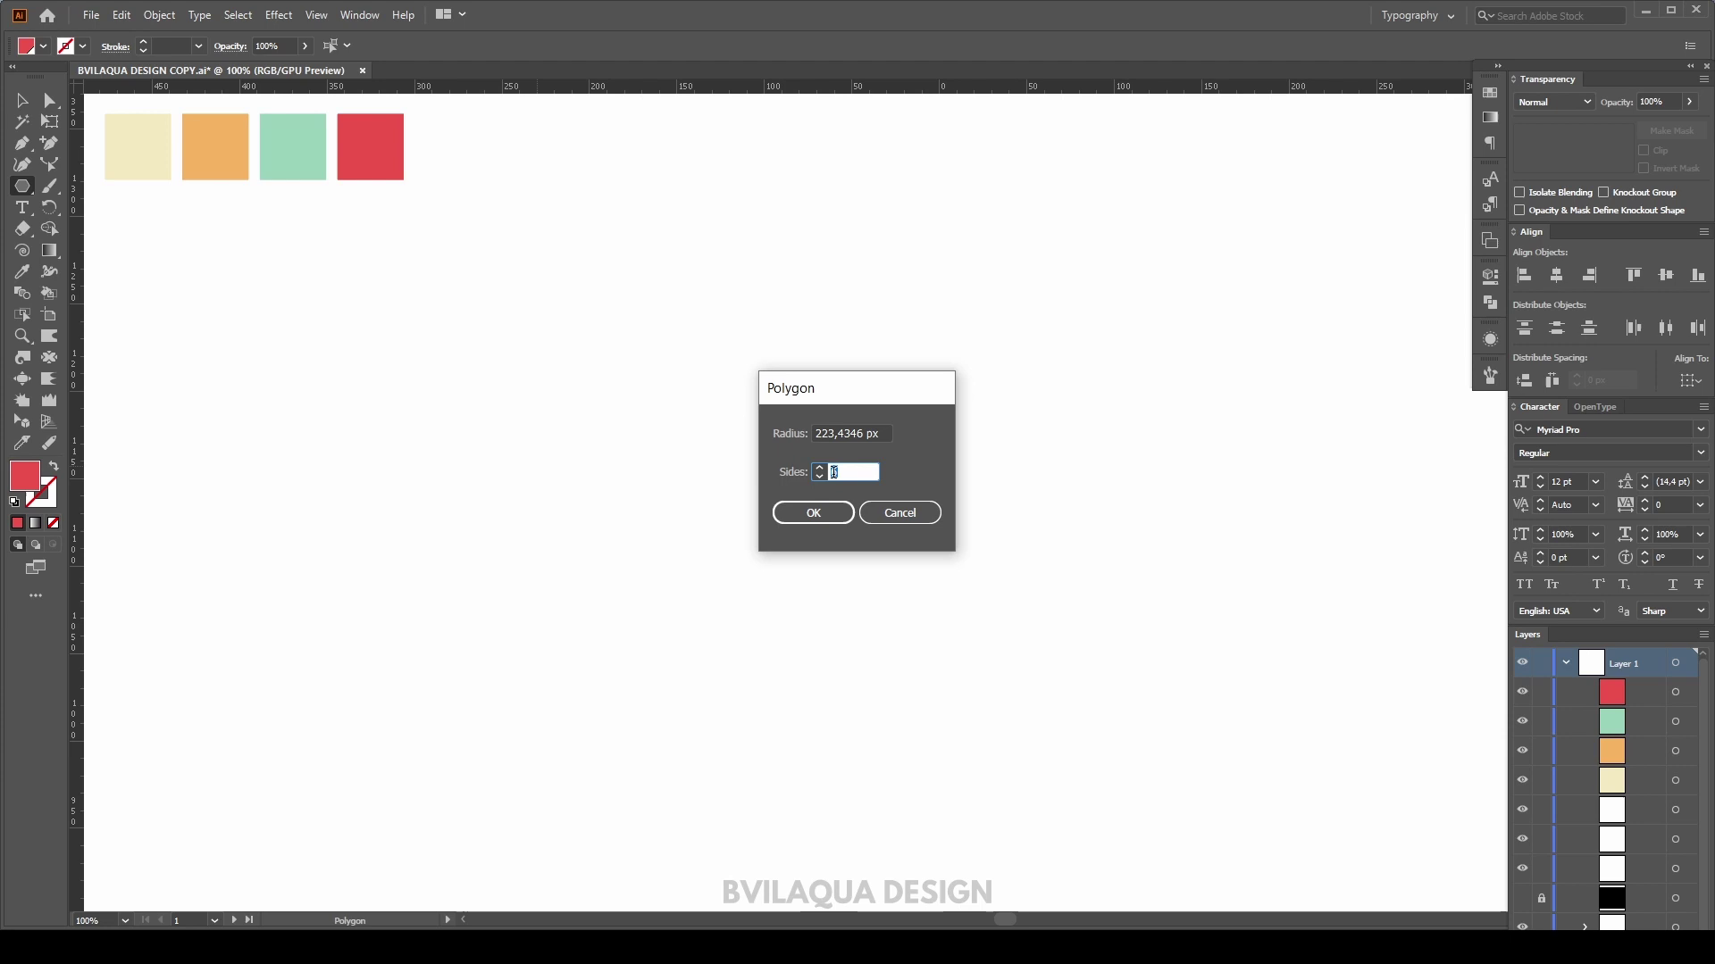
# - Create a six-sided polygon with a radius of 160 px
pyautogui.click(857, 433)
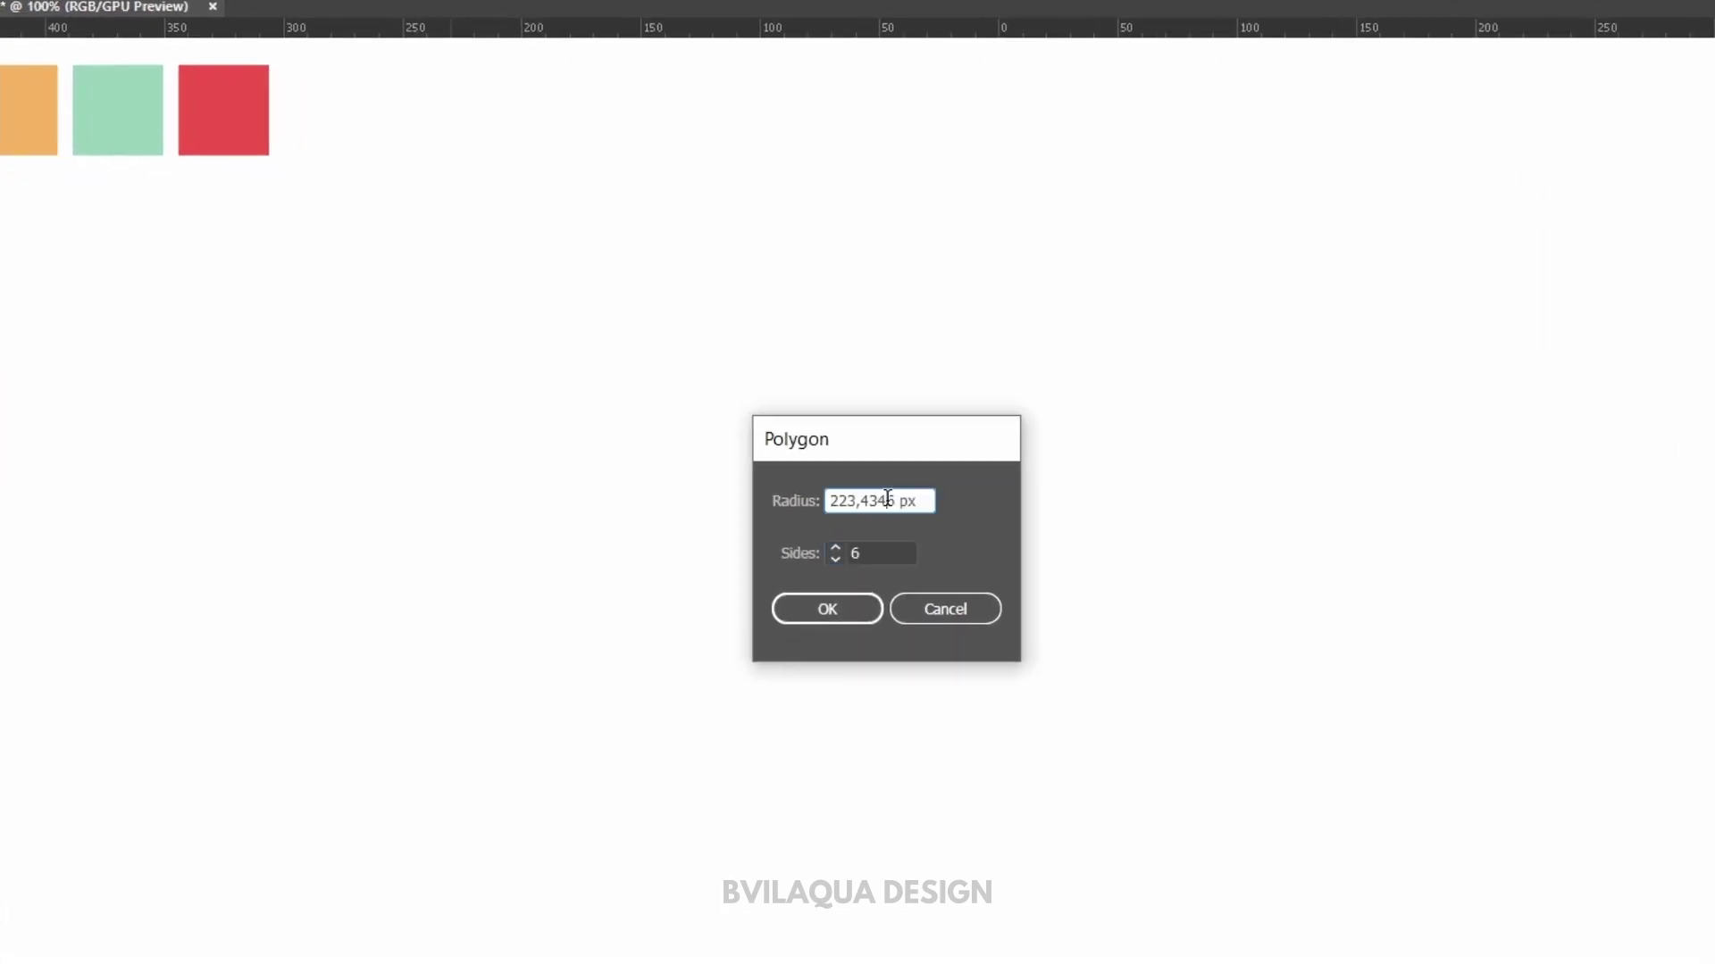
pyautogui.hotkey('ctrl', 'a')
pyautogui.write('220')
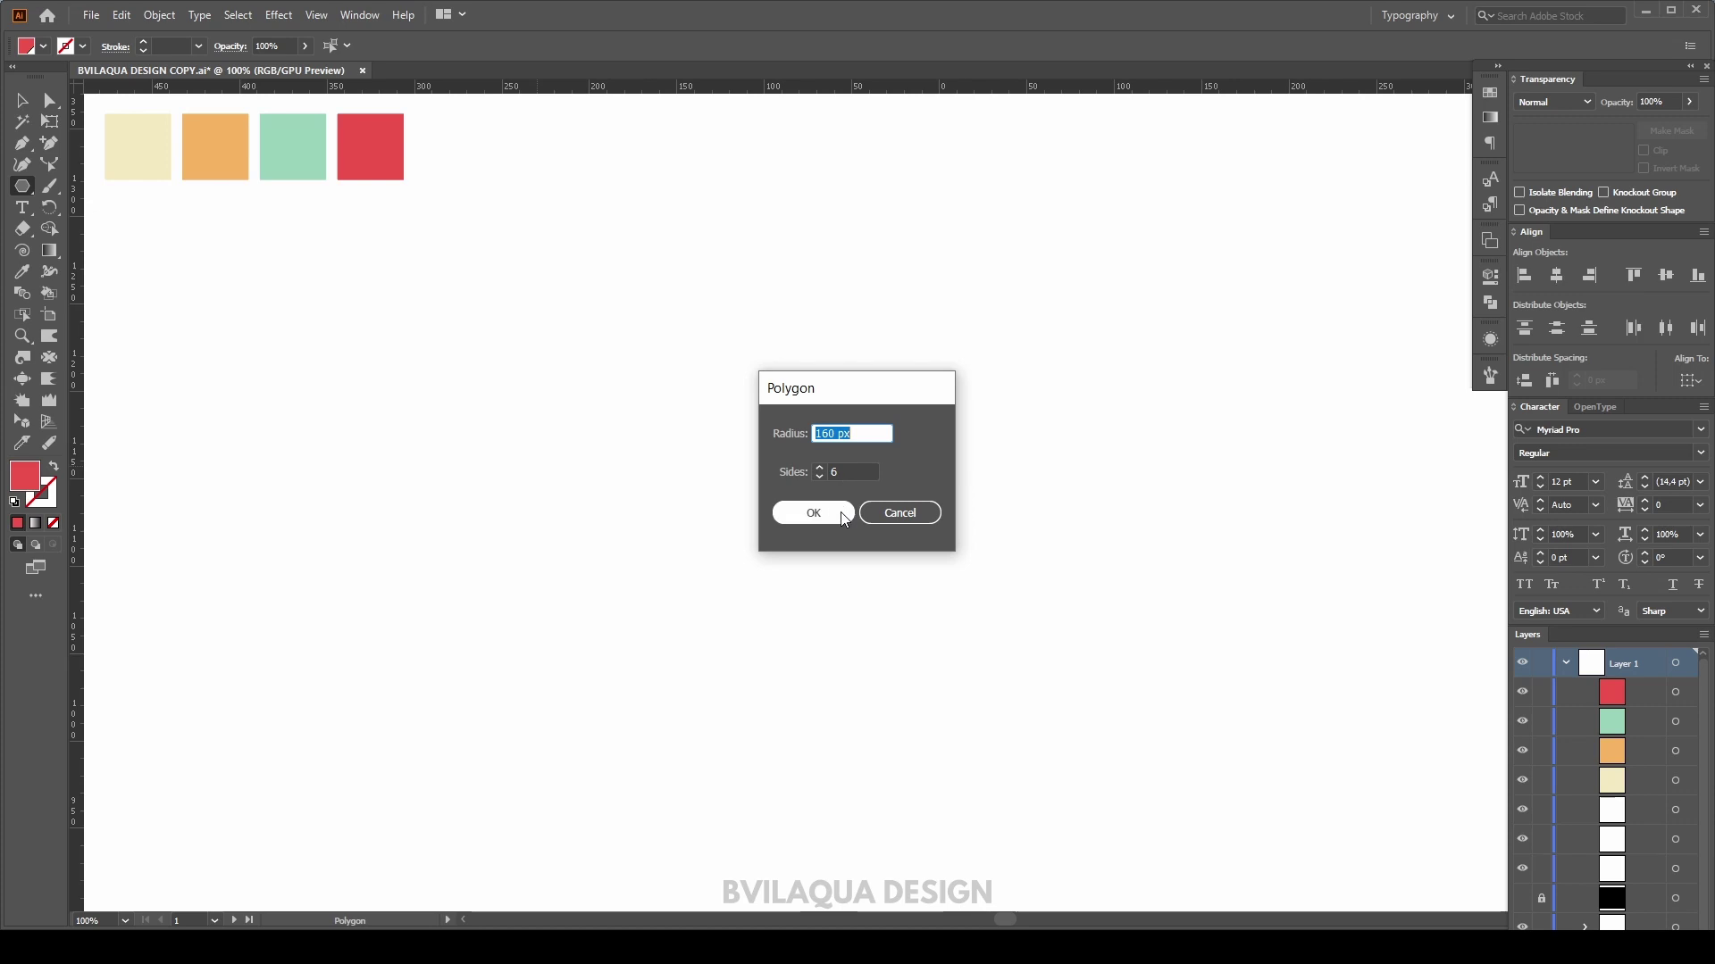
pyautogui.click(842, 514)
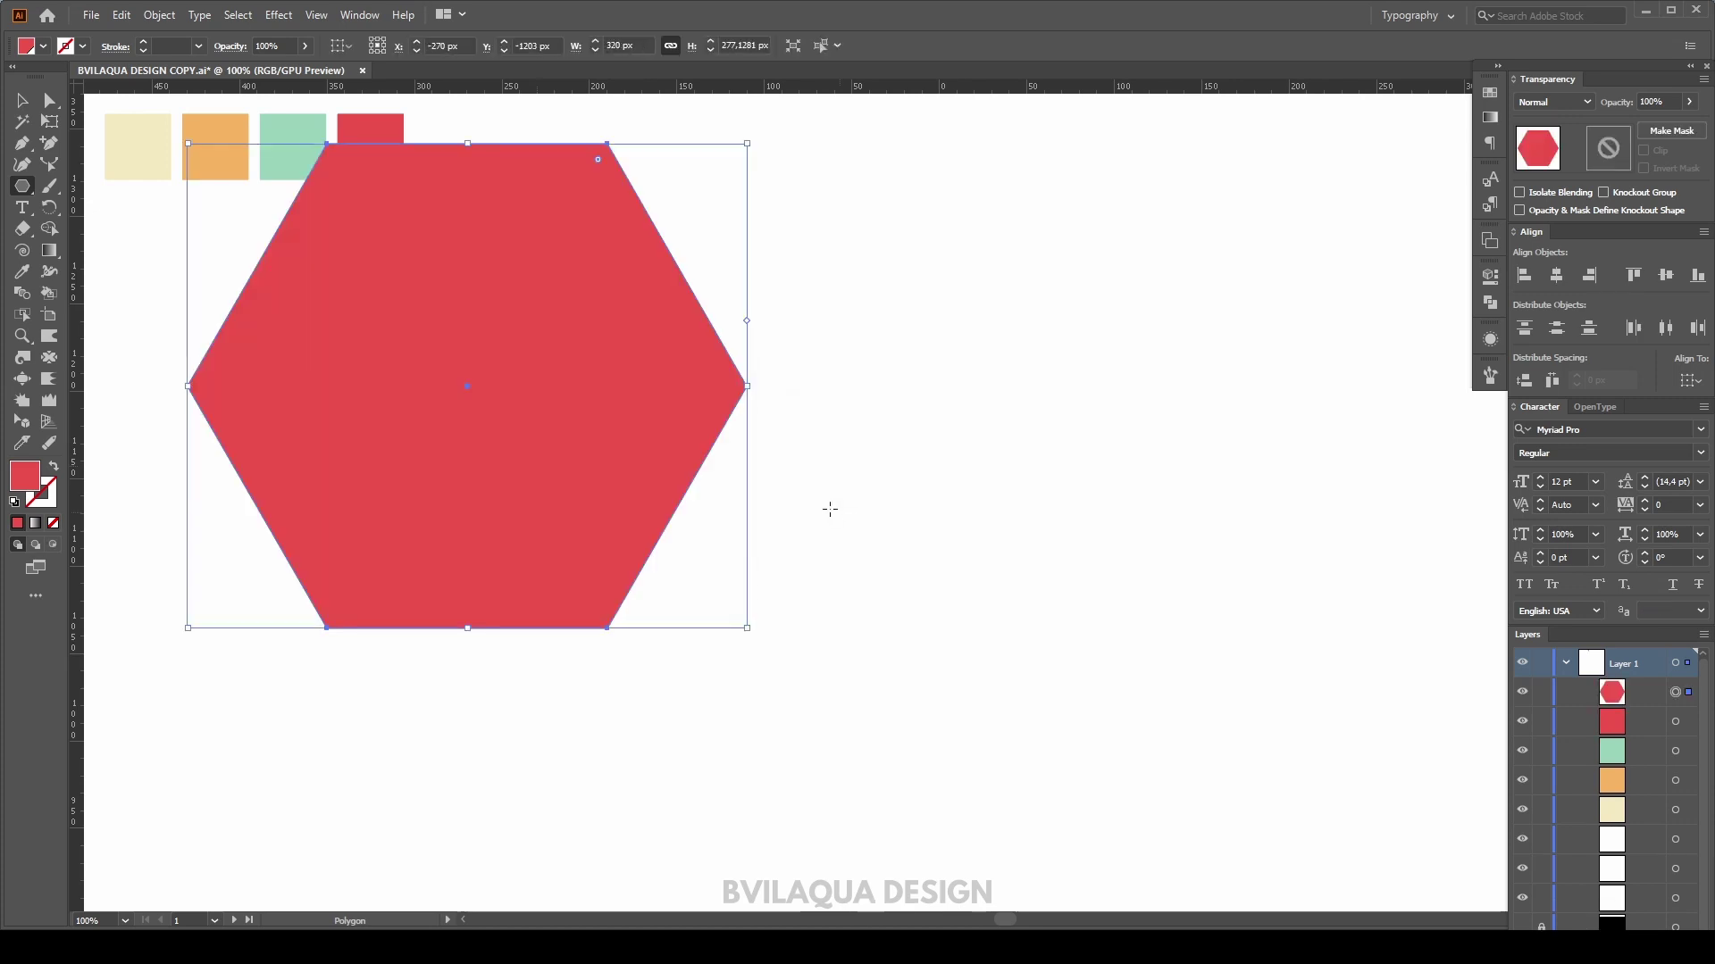
# - Move the red hexagon clear of the color swatches and scale it down proportionally to about 276 px wide
pyautogui.click(21, 100)
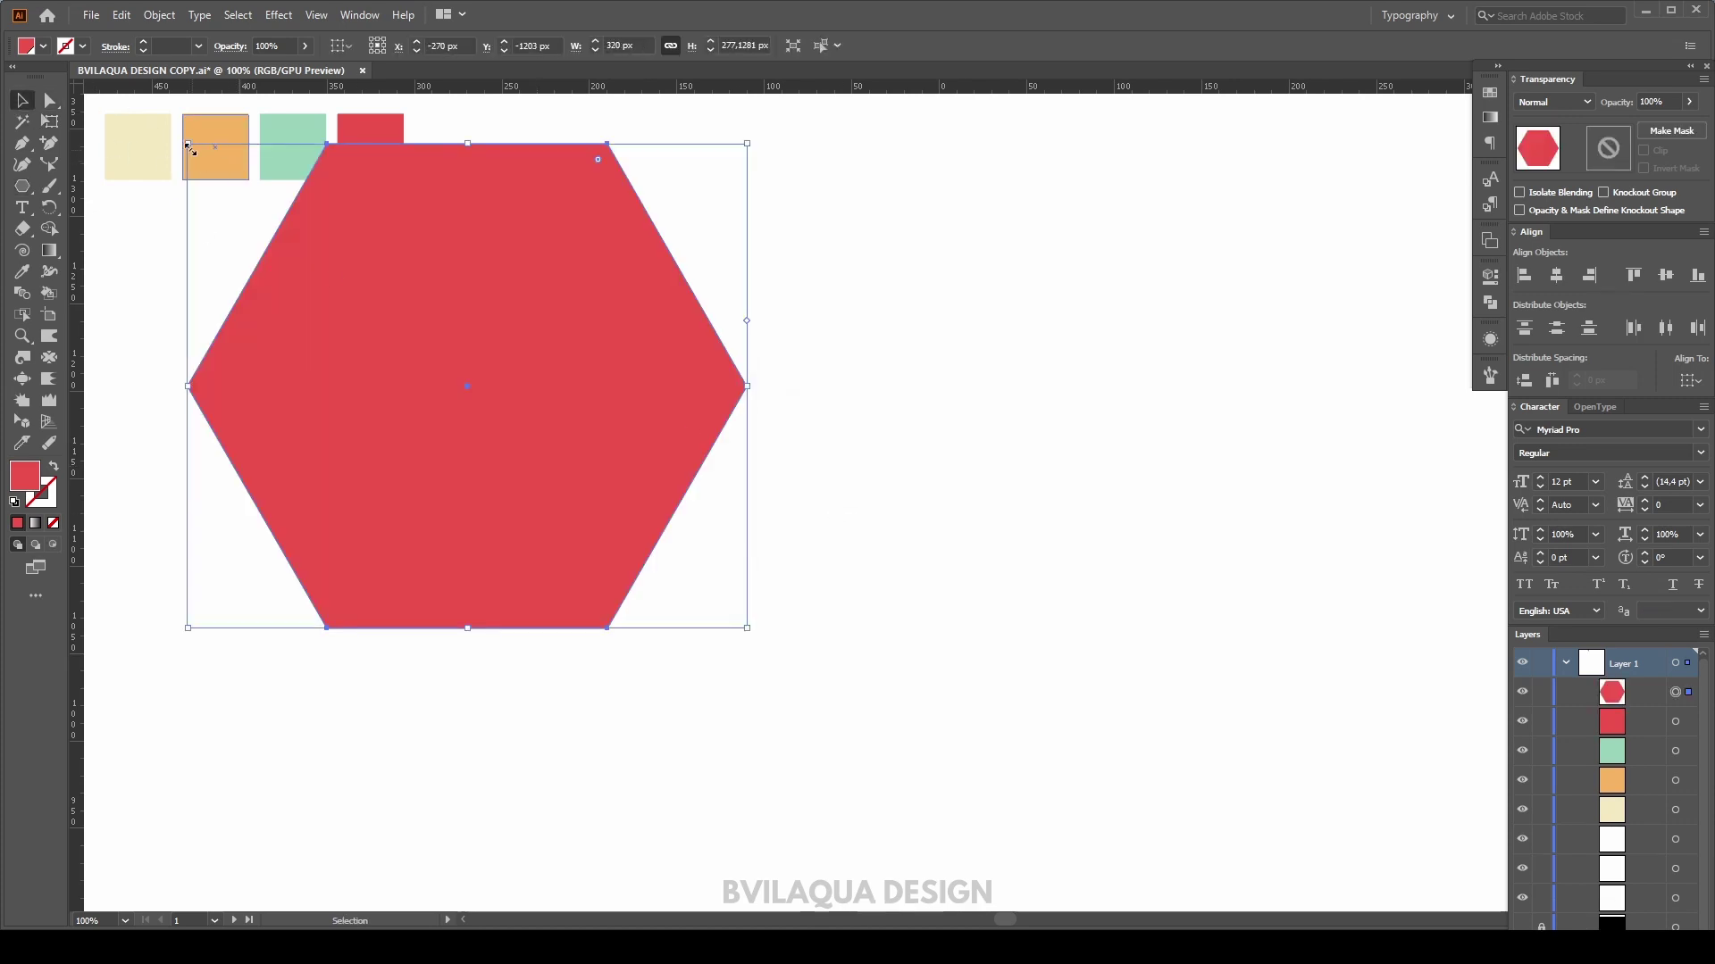
pyautogui.moveTo(401, 355); pyautogui.dragTo(649, 512)
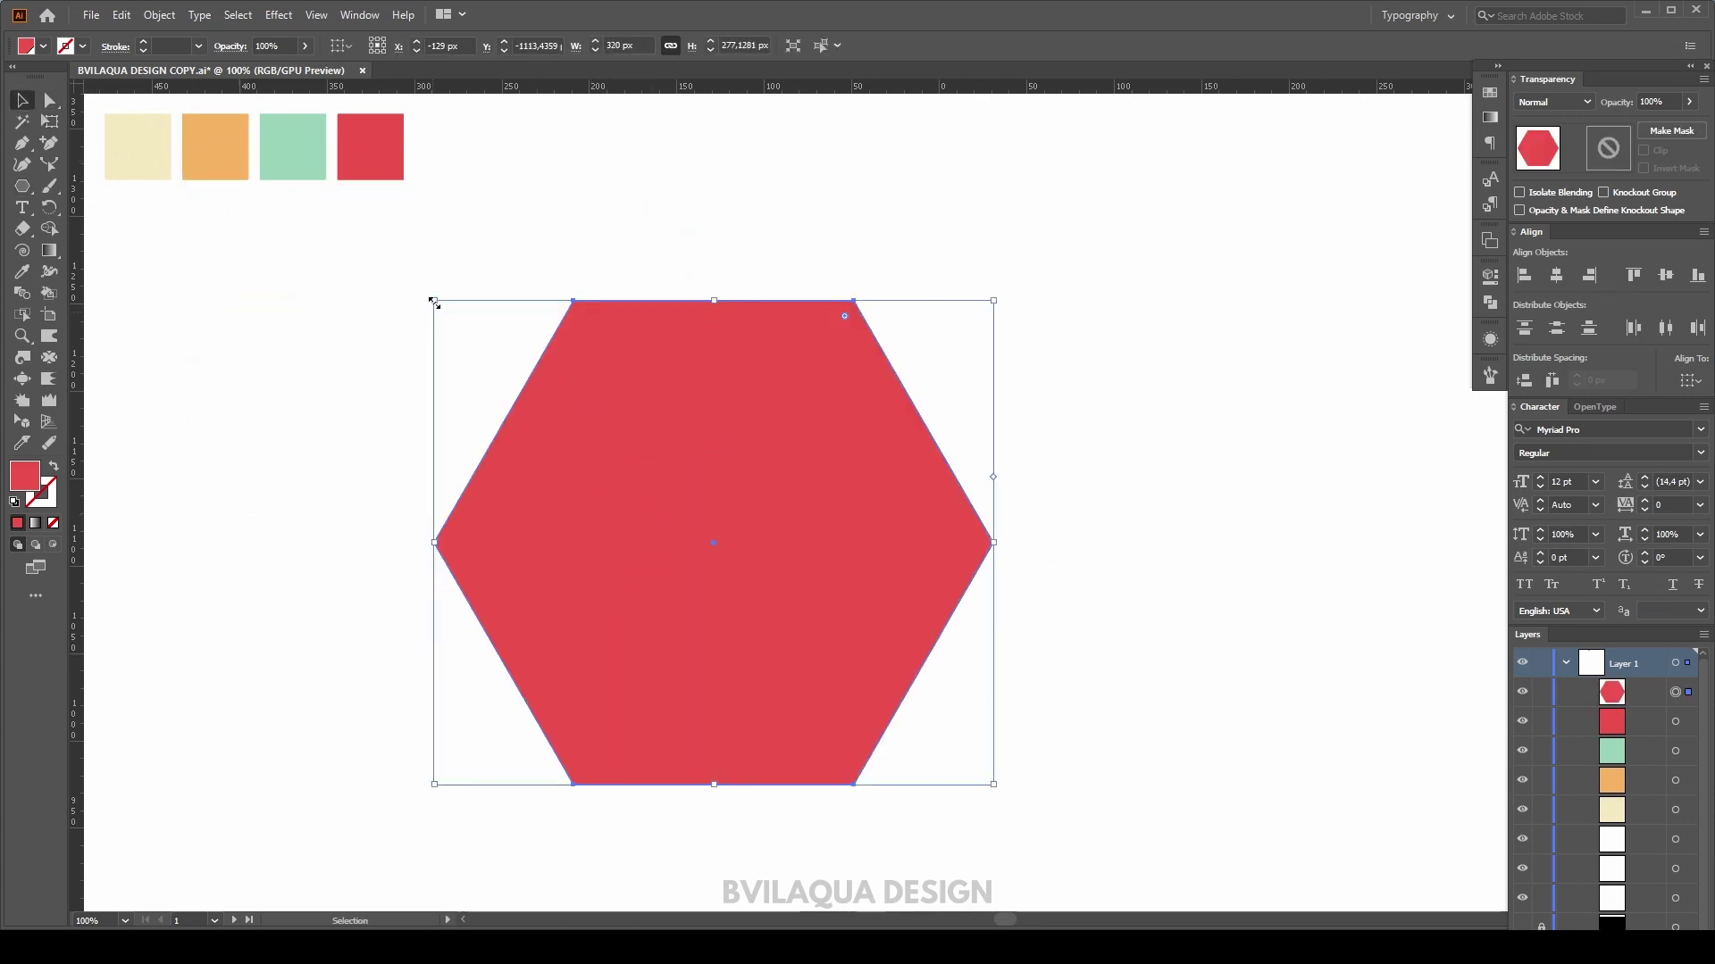
pyautogui.moveTo(434, 303); pyautogui.dragTo(473, 333)
pyautogui.click(511, 266)
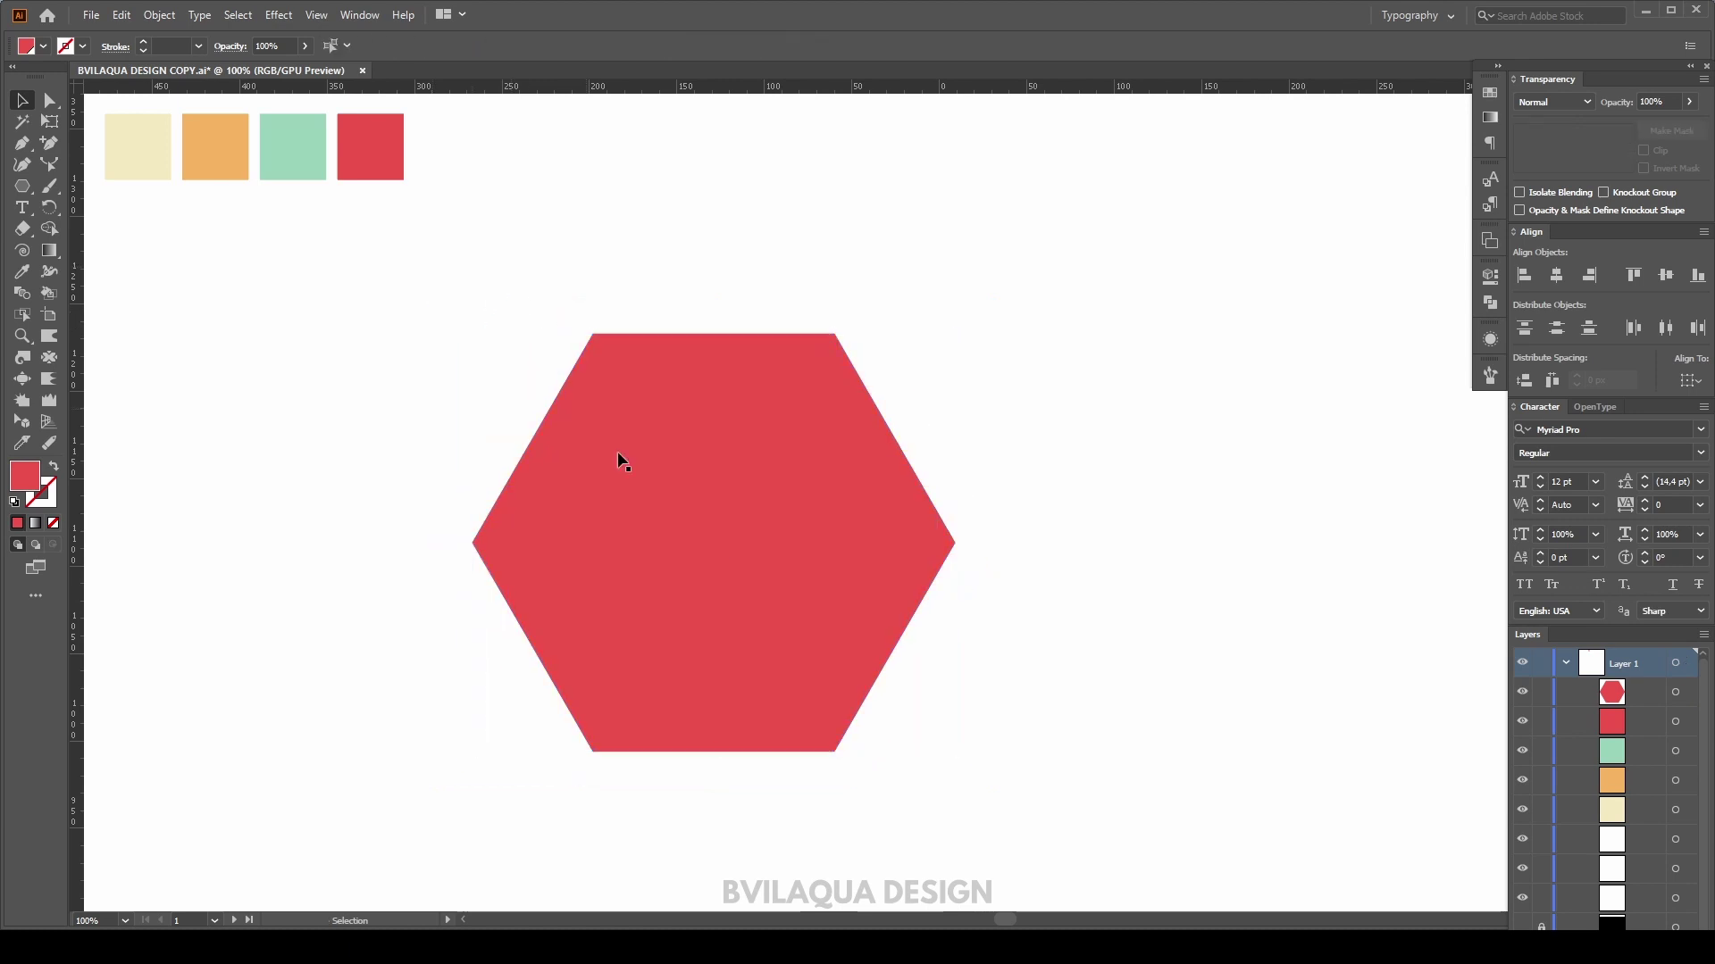
# - Apply the Pucker & Bloat effect to the hexagon with 44% bloat to form a six-petal flower
pyautogui.click(788, 653)
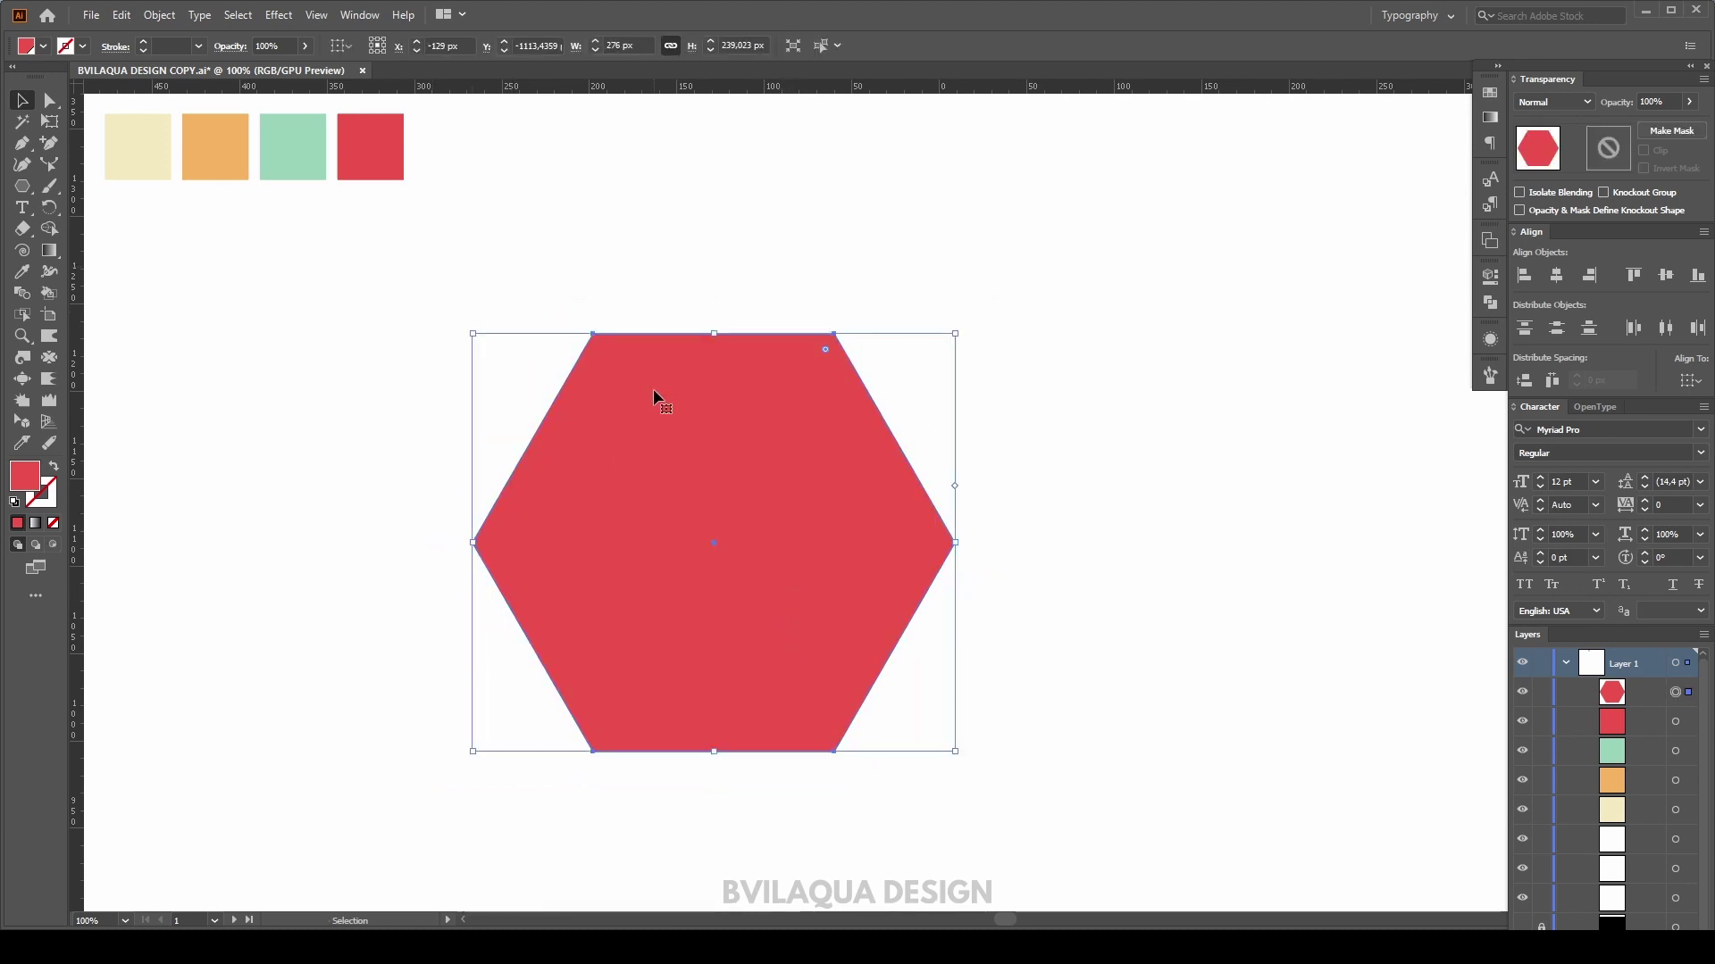
pyautogui.click(279, 15)
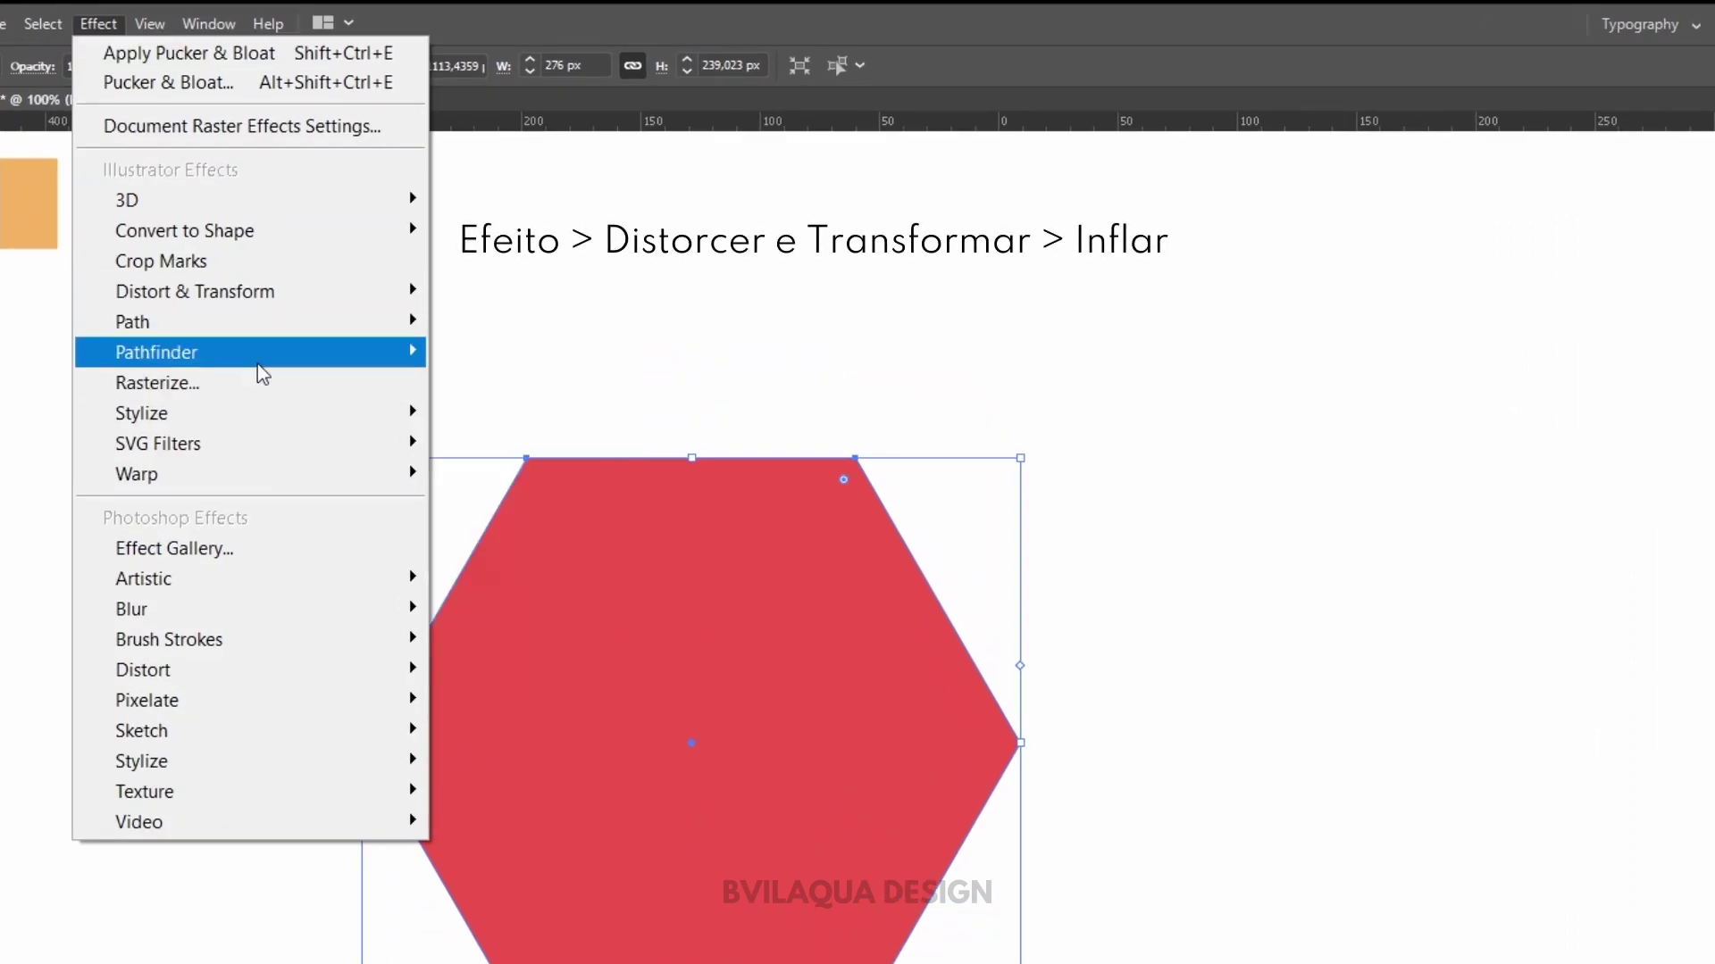
pyautogui.moveTo(254, 308)
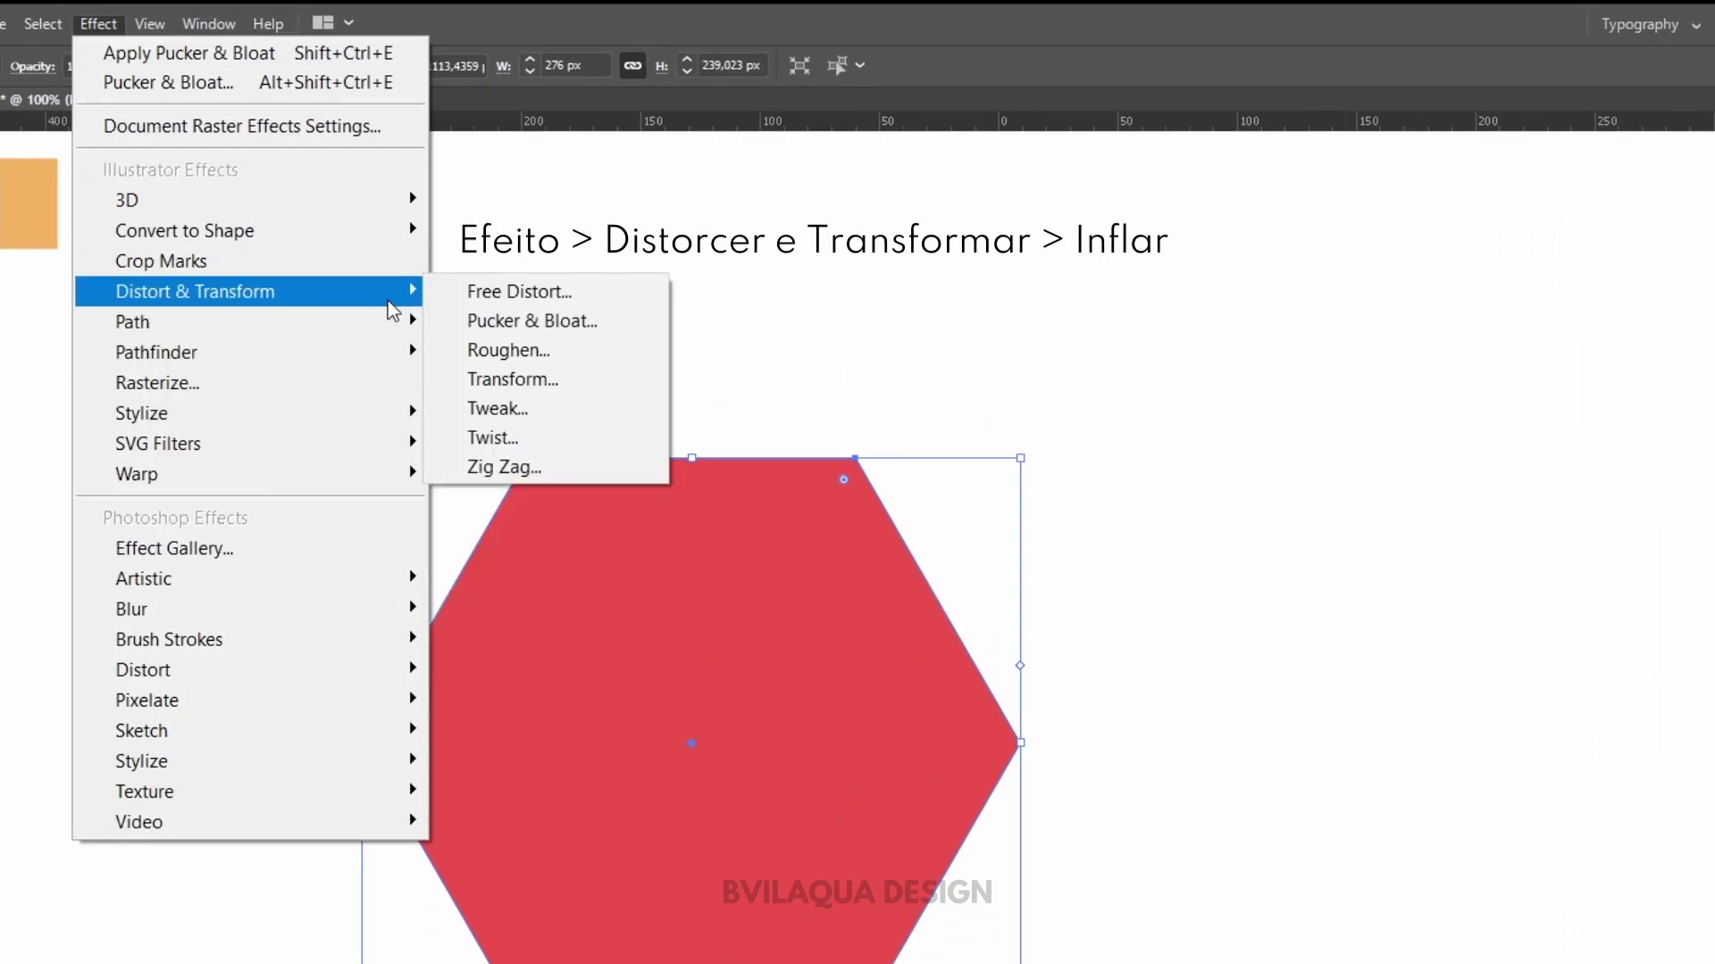
pyautogui.click(571, 325)
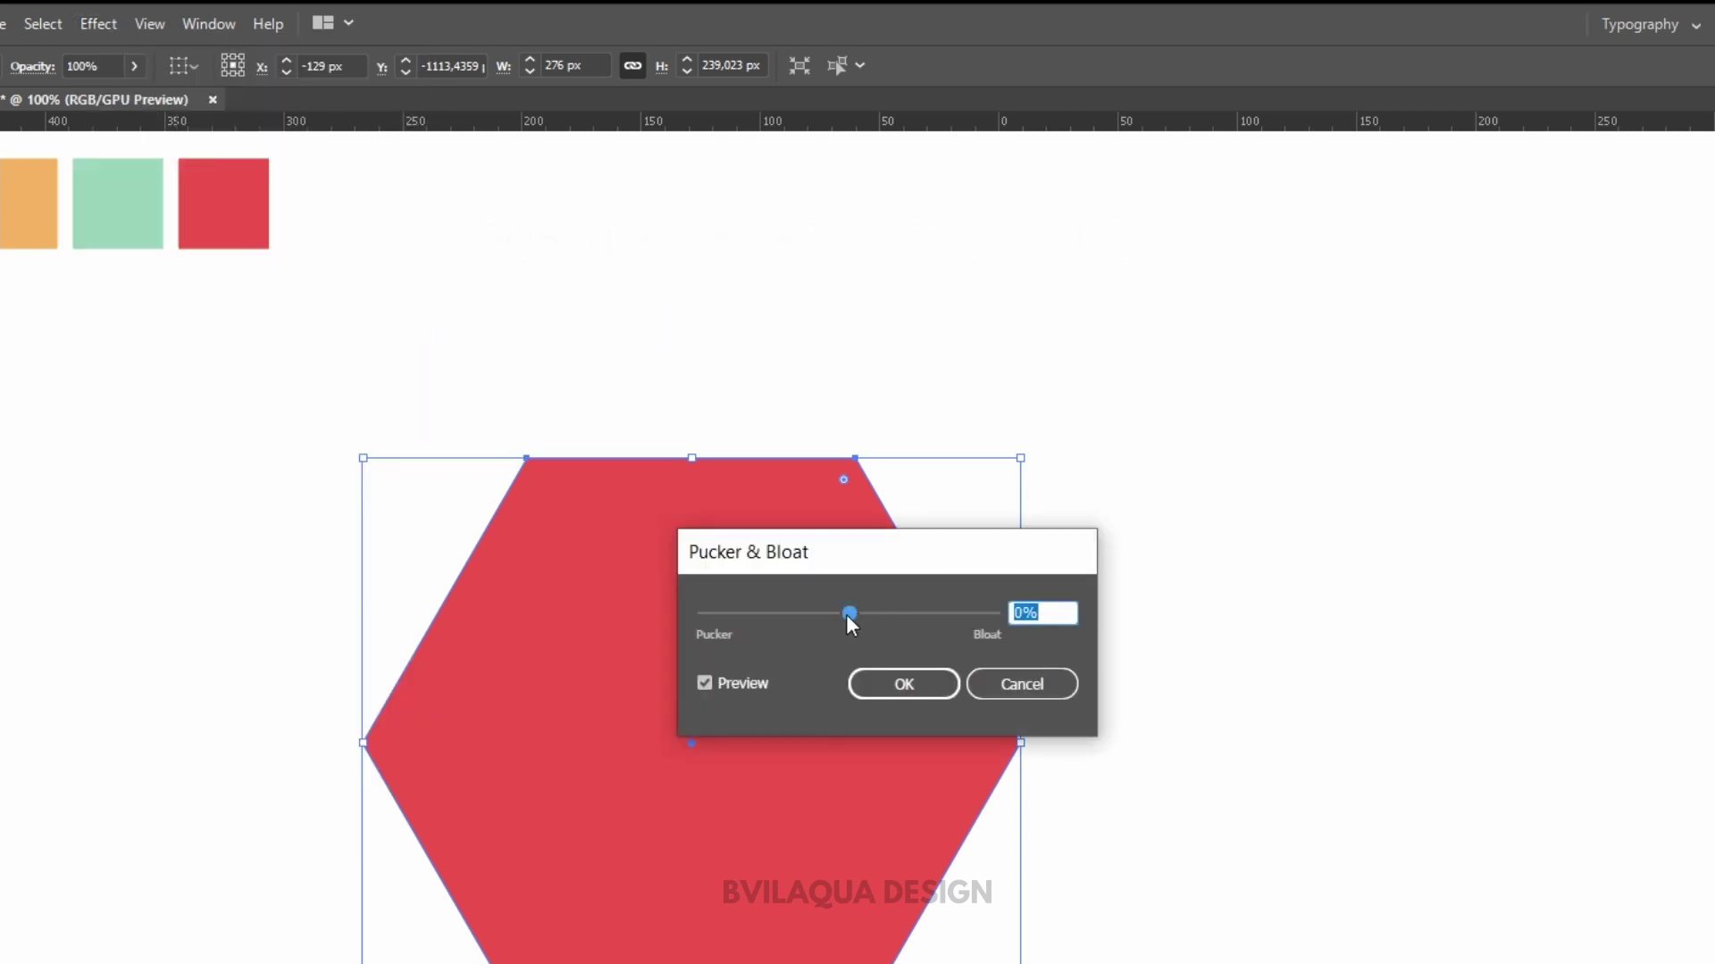
pyautogui.moveTo(845, 614); pyautogui.dragTo(877, 618)
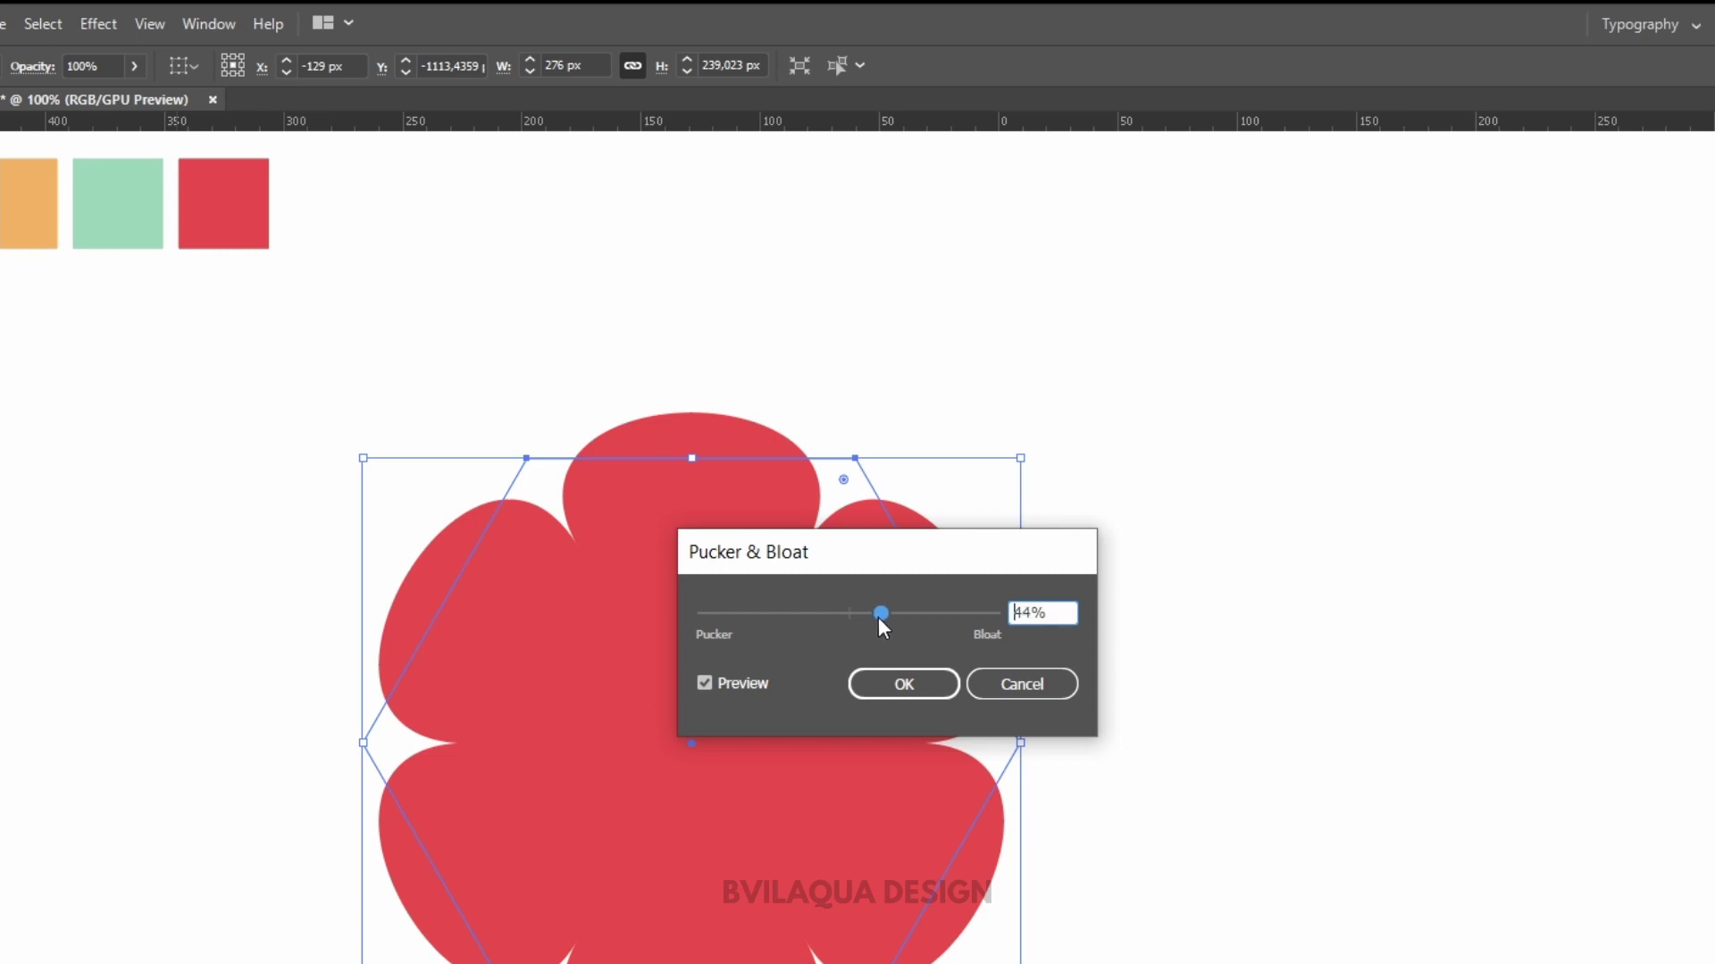
pyautogui.click(894, 693)
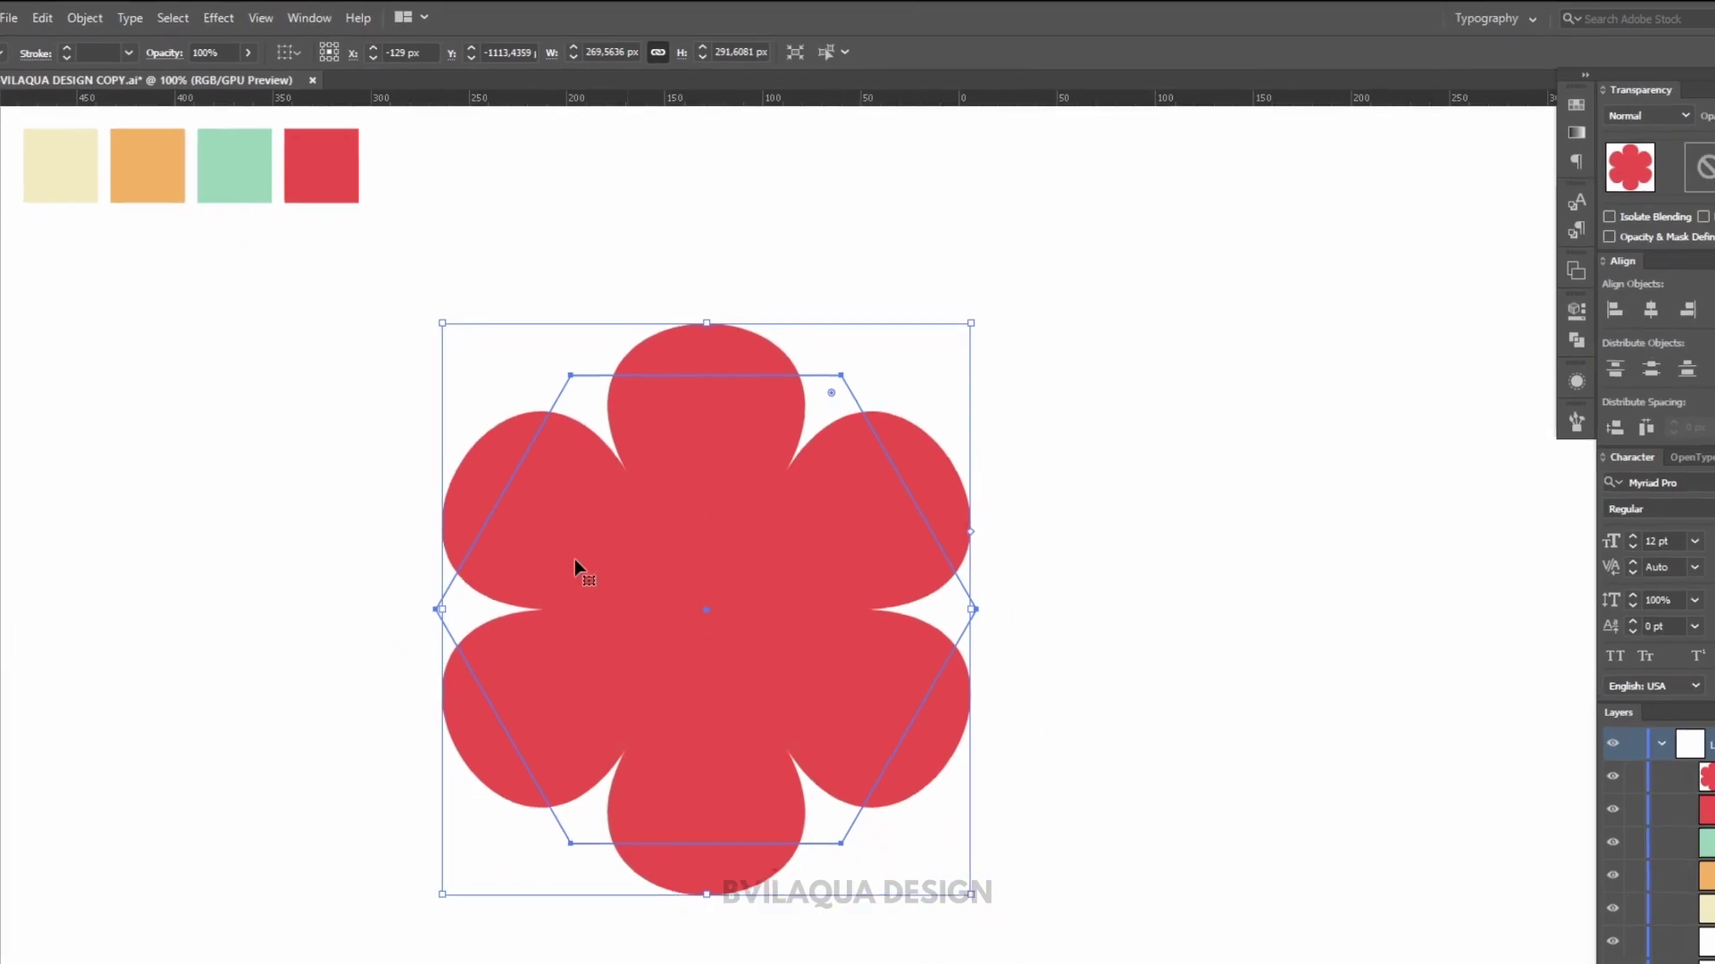
pyautogui.click(566, 558)
pyautogui.click(375, 521)
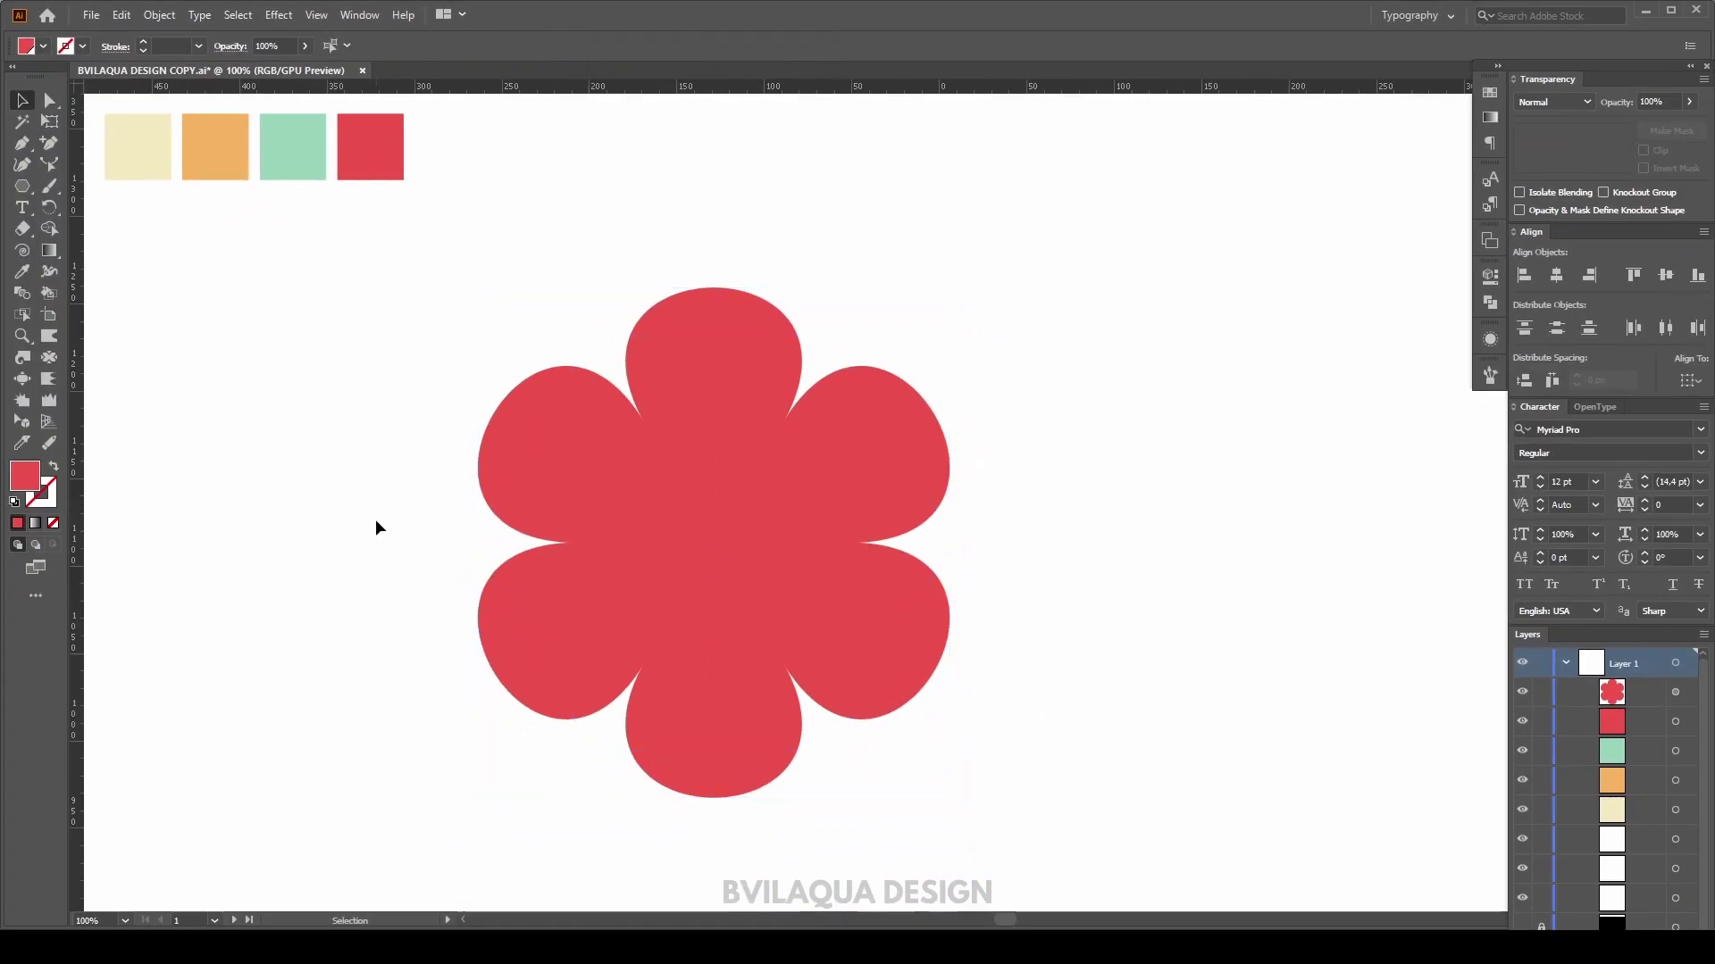
# - Draw a circle about 74 px in diameter beside the flower and fill it with the cream swatch's color
pyautogui.click(24, 188)
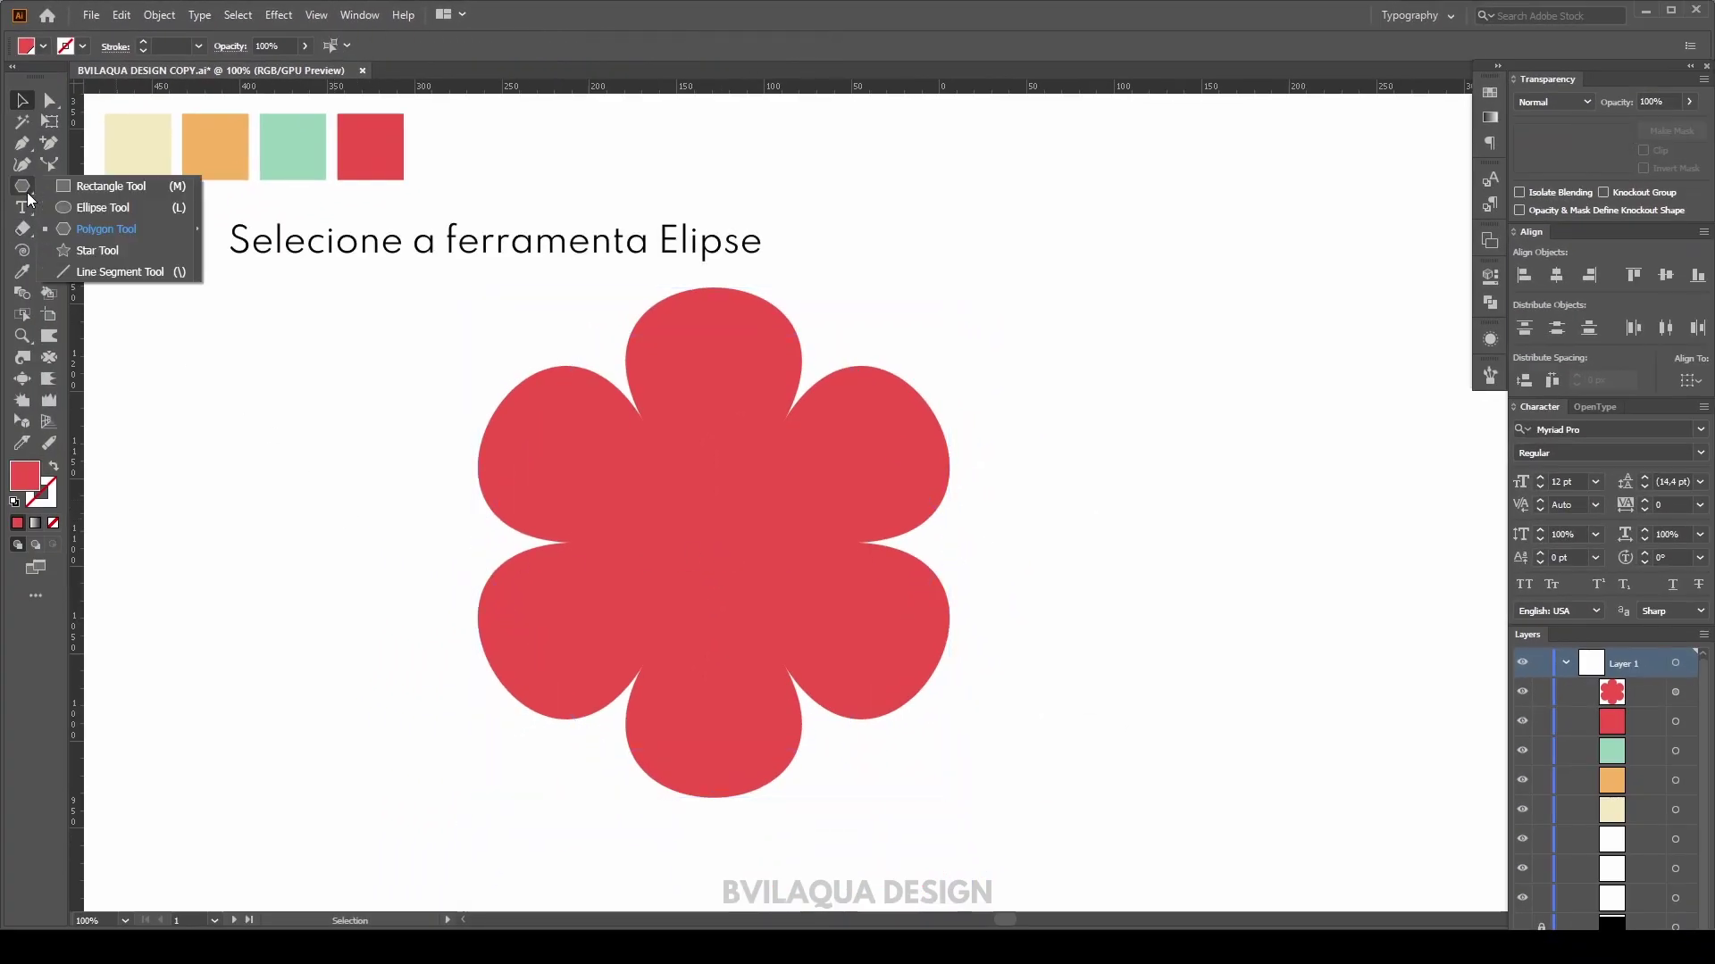
pyautogui.click(116, 209)
pyautogui.moveTo(220, 340); pyautogui.dragTo(353, 469)
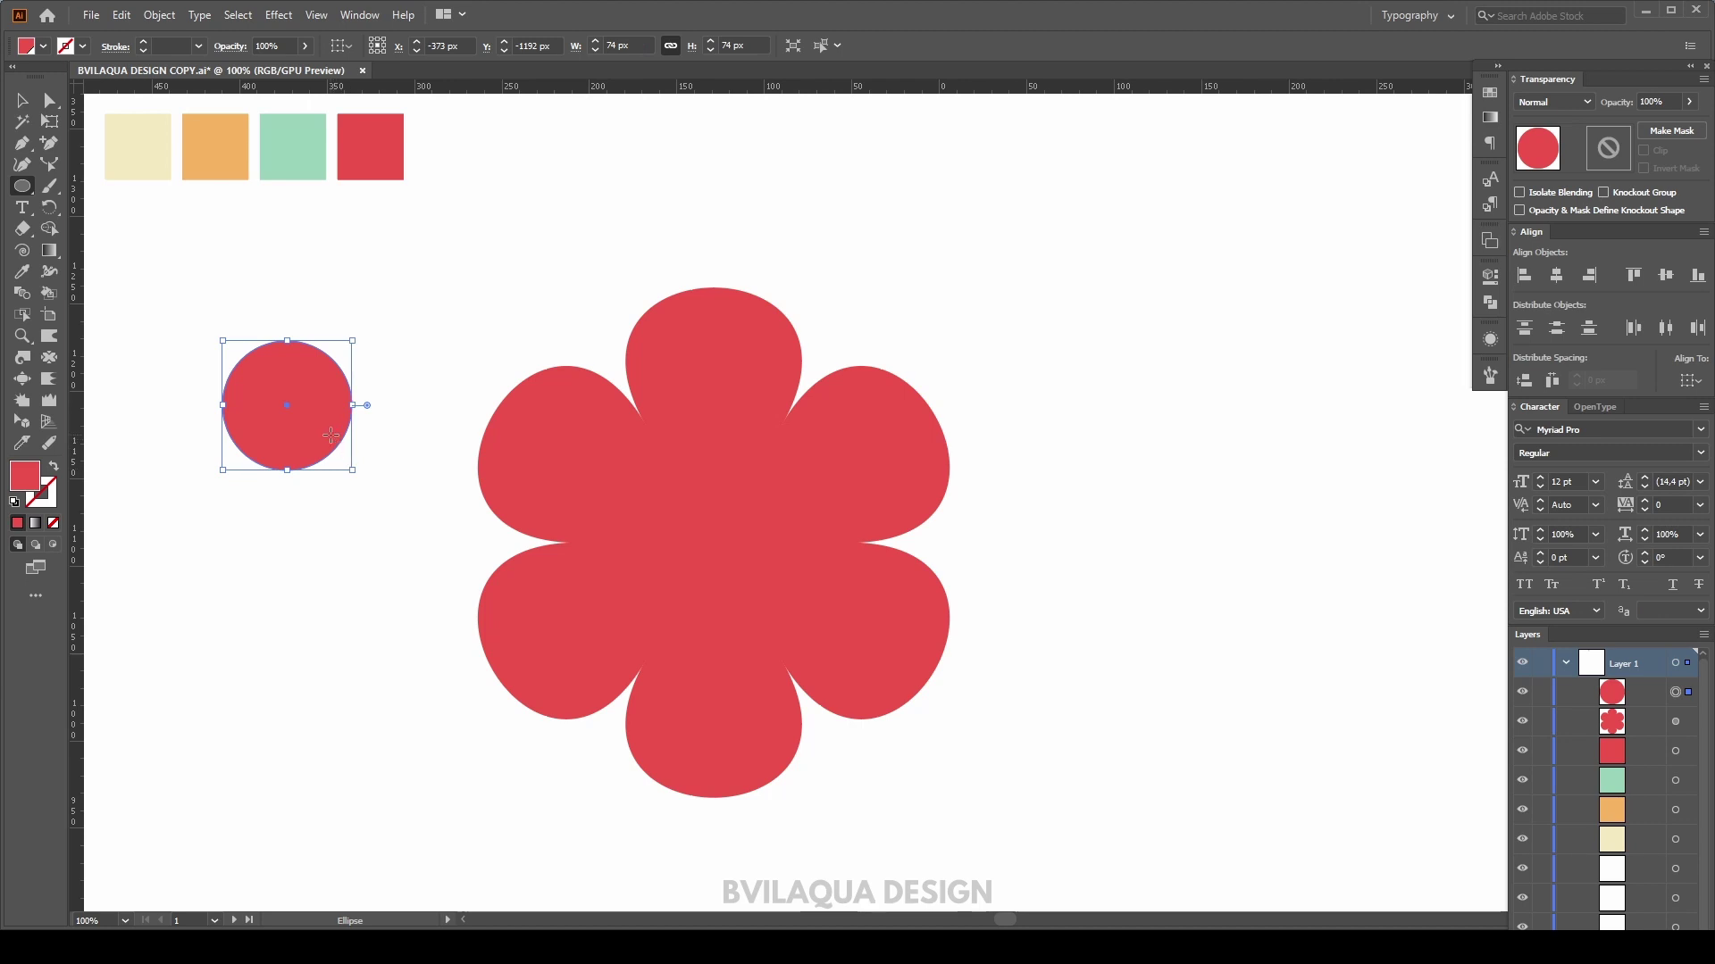
pyautogui.press('i')
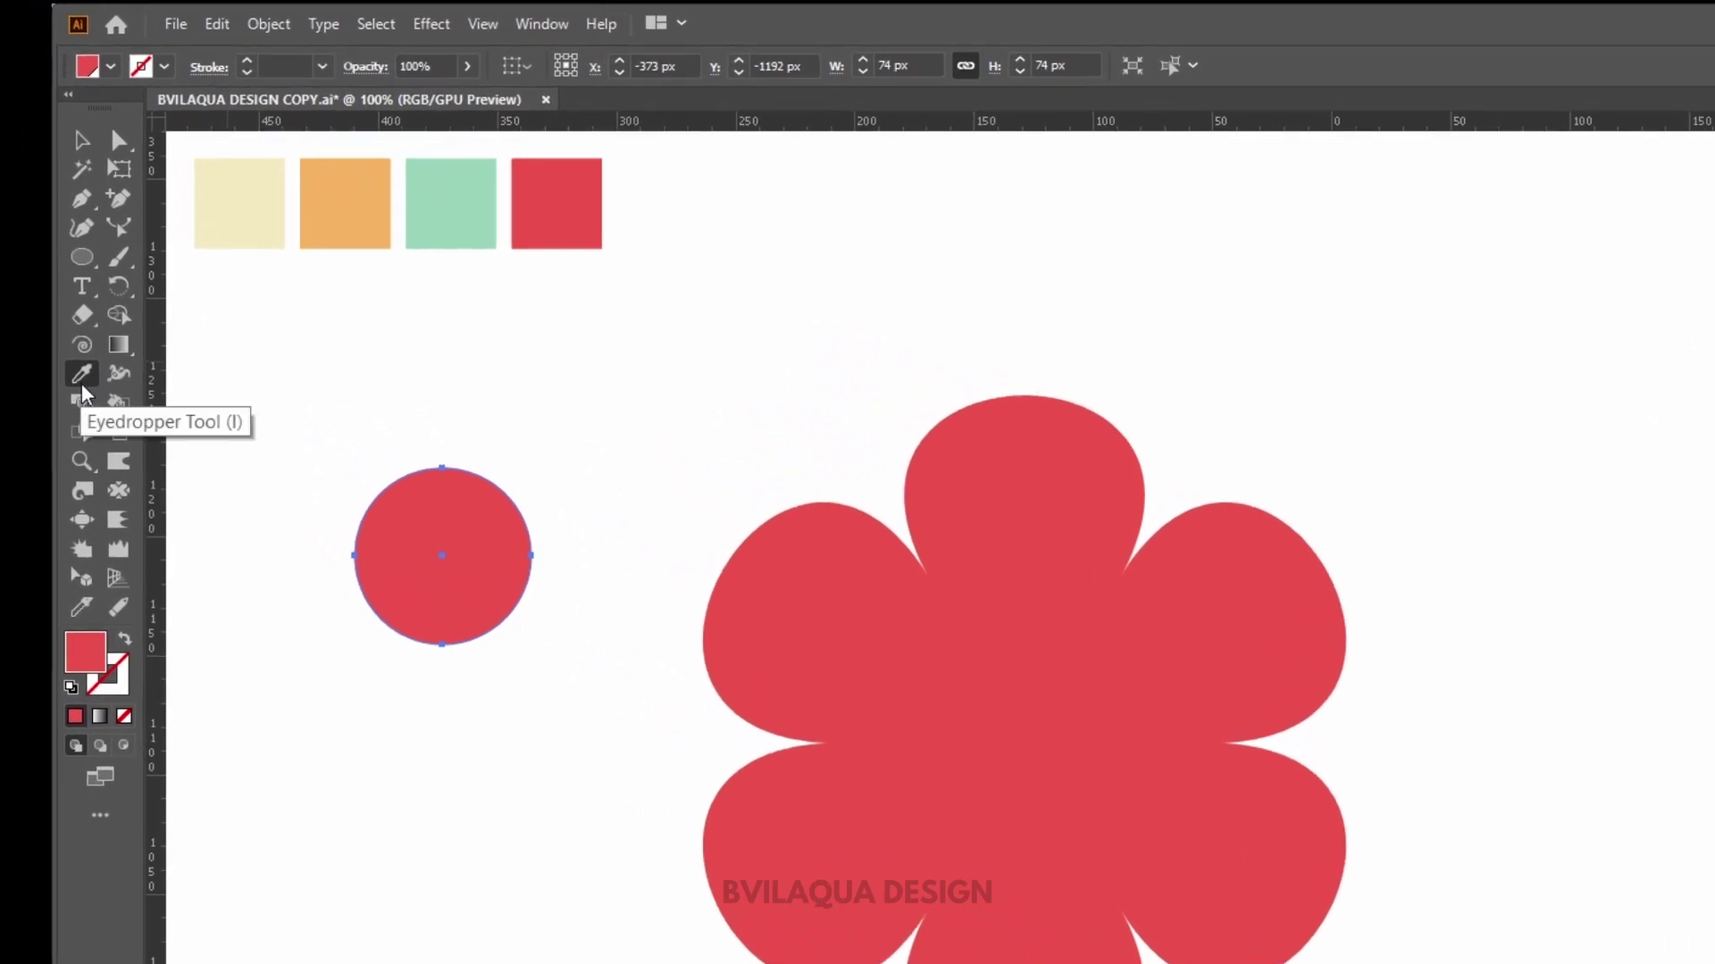
pyautogui.click(245, 219)
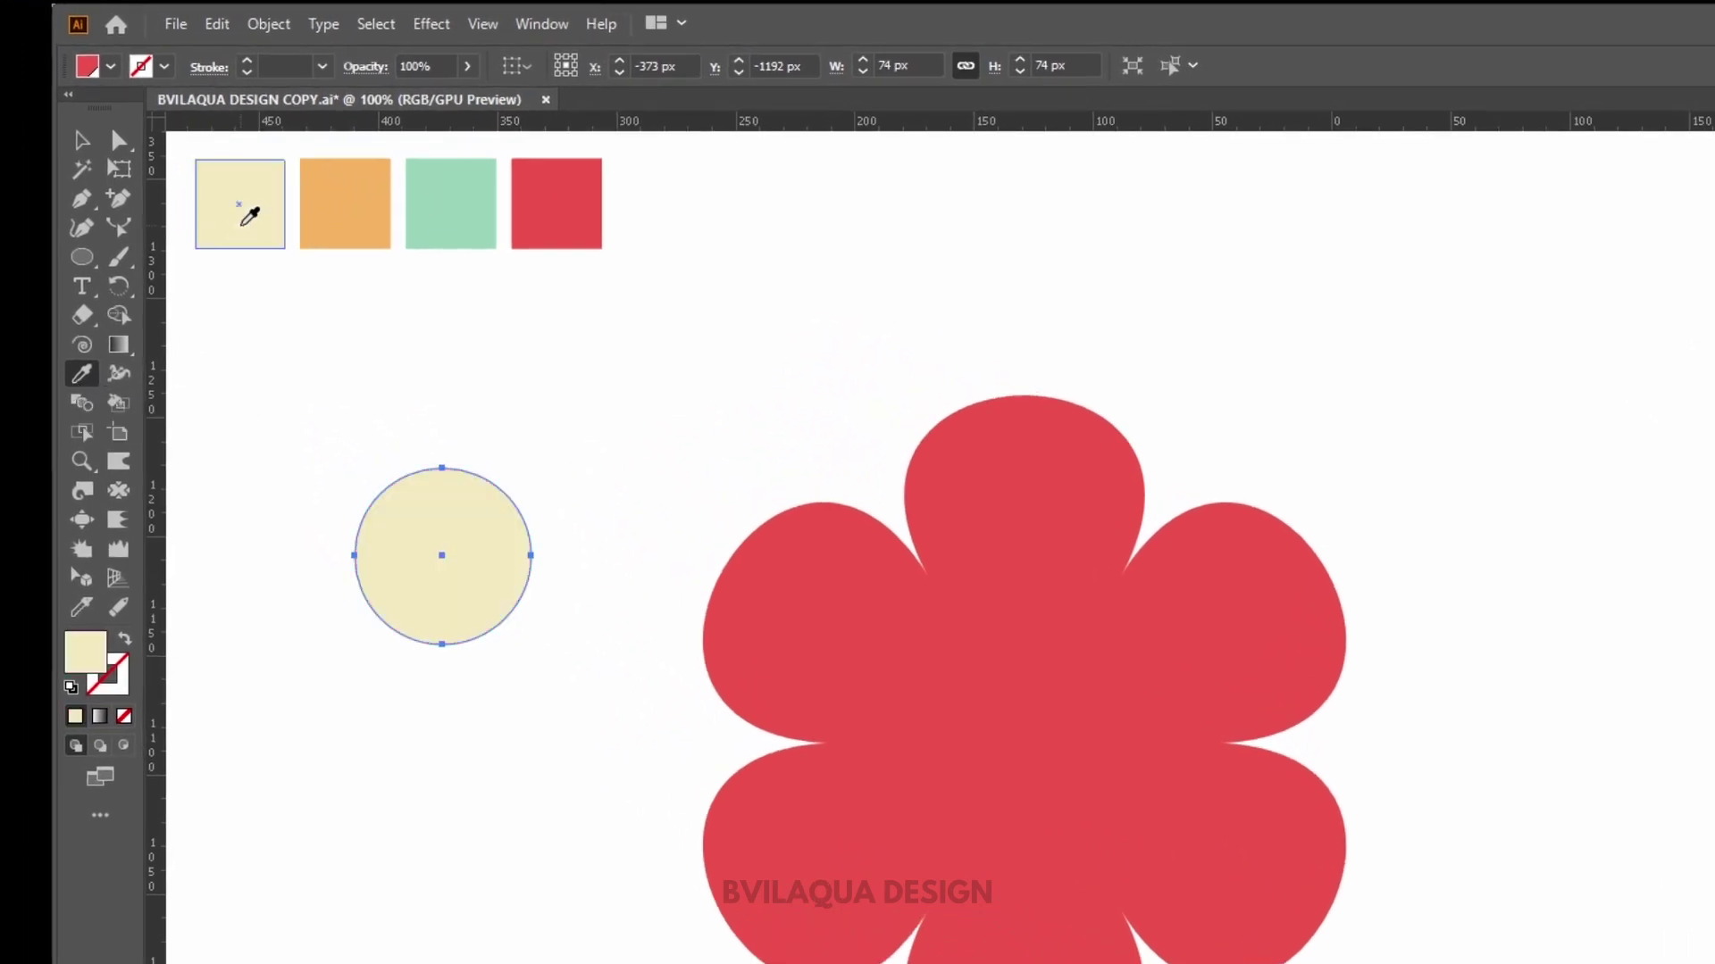
# - Place the cream circle over the middle of the flower and enlarge it proportionally
pyautogui.click(81, 140)
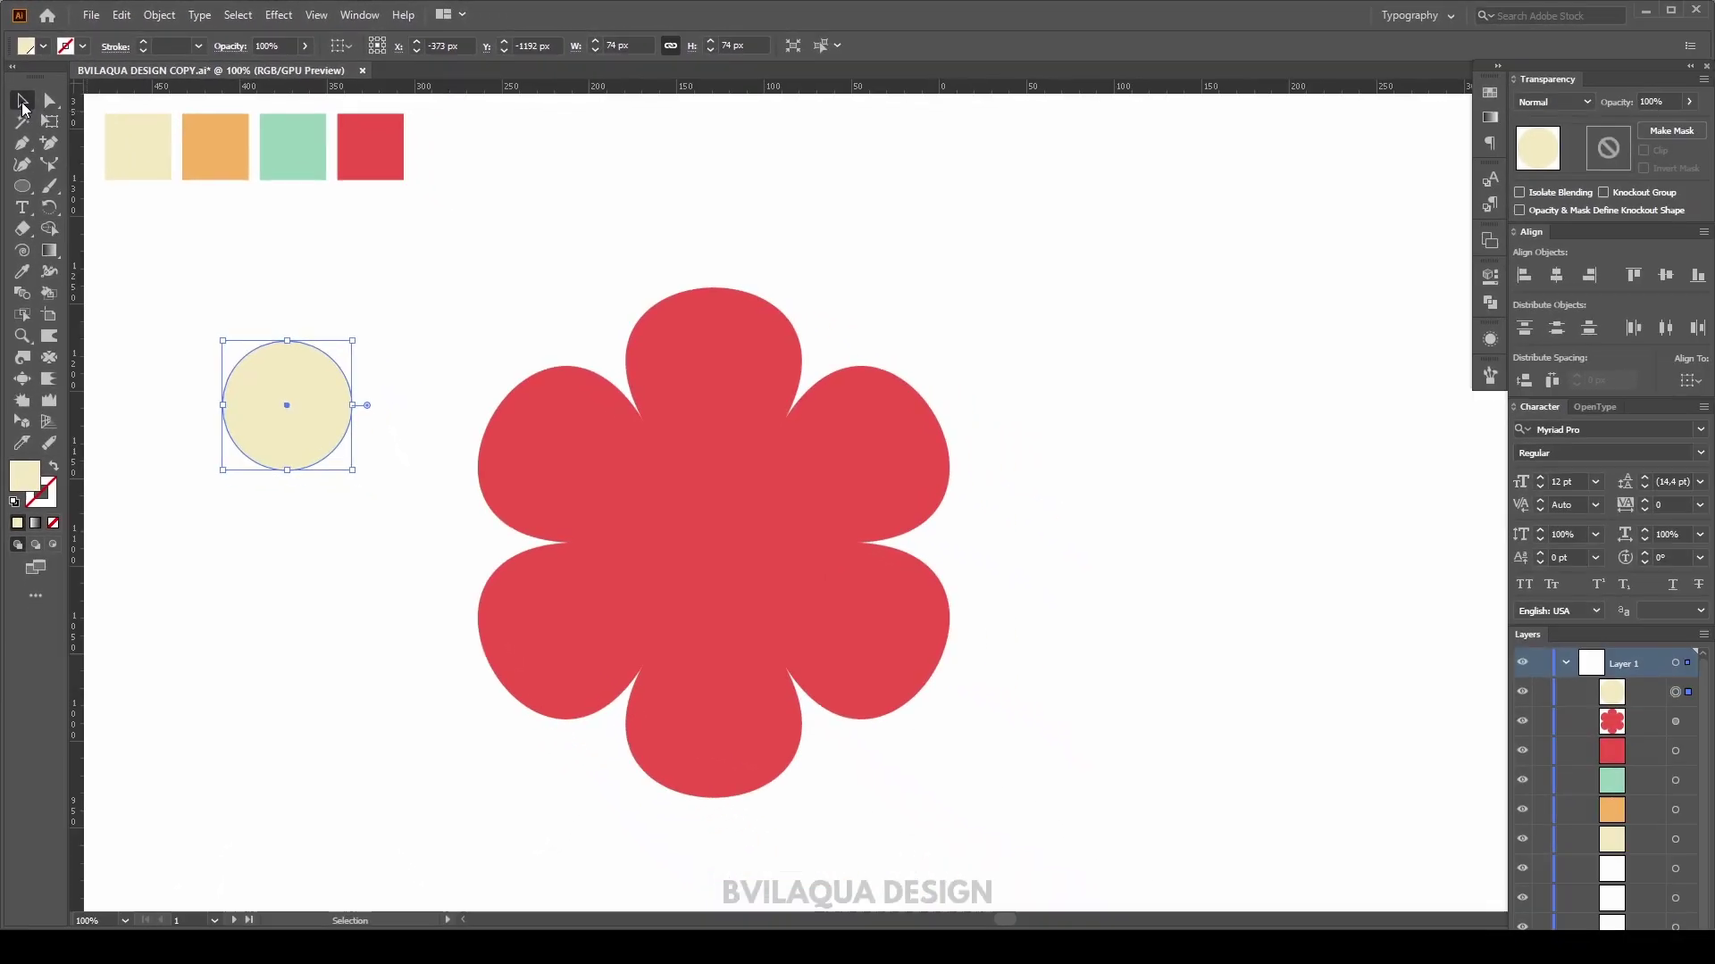
pyautogui.moveTo(326, 415); pyautogui.dragTo(746, 532)
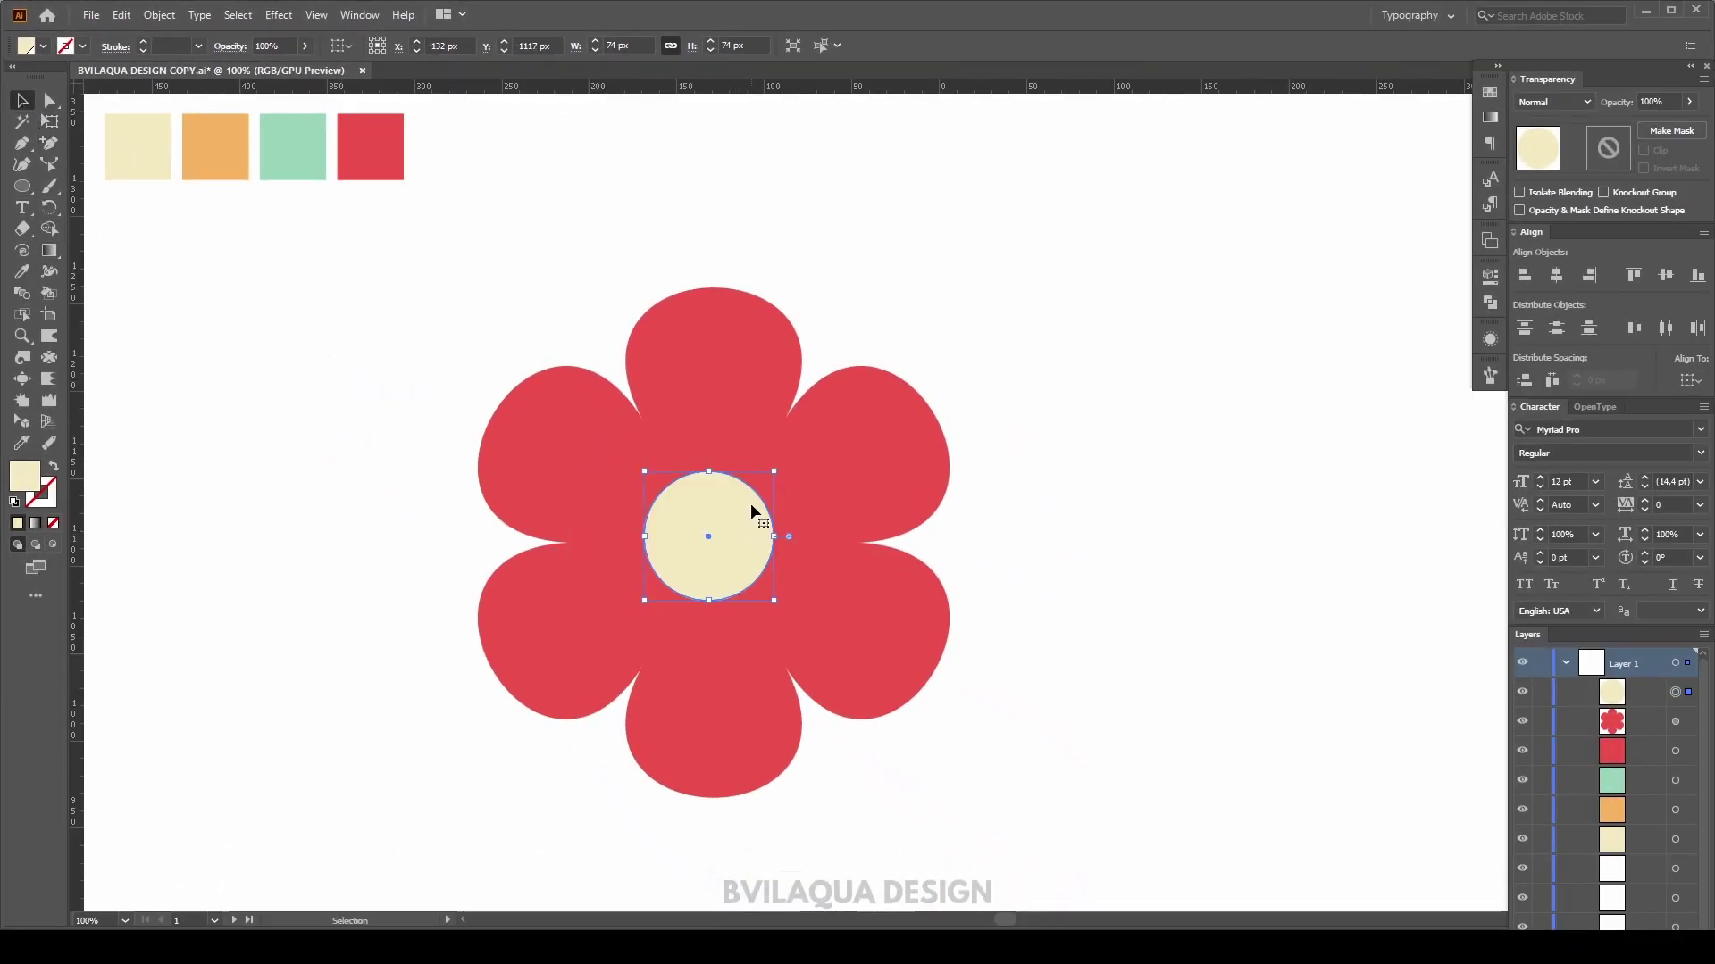
pyautogui.moveTo(774, 471); pyautogui.dragTo(807, 448)
pyautogui.click(1190, 471)
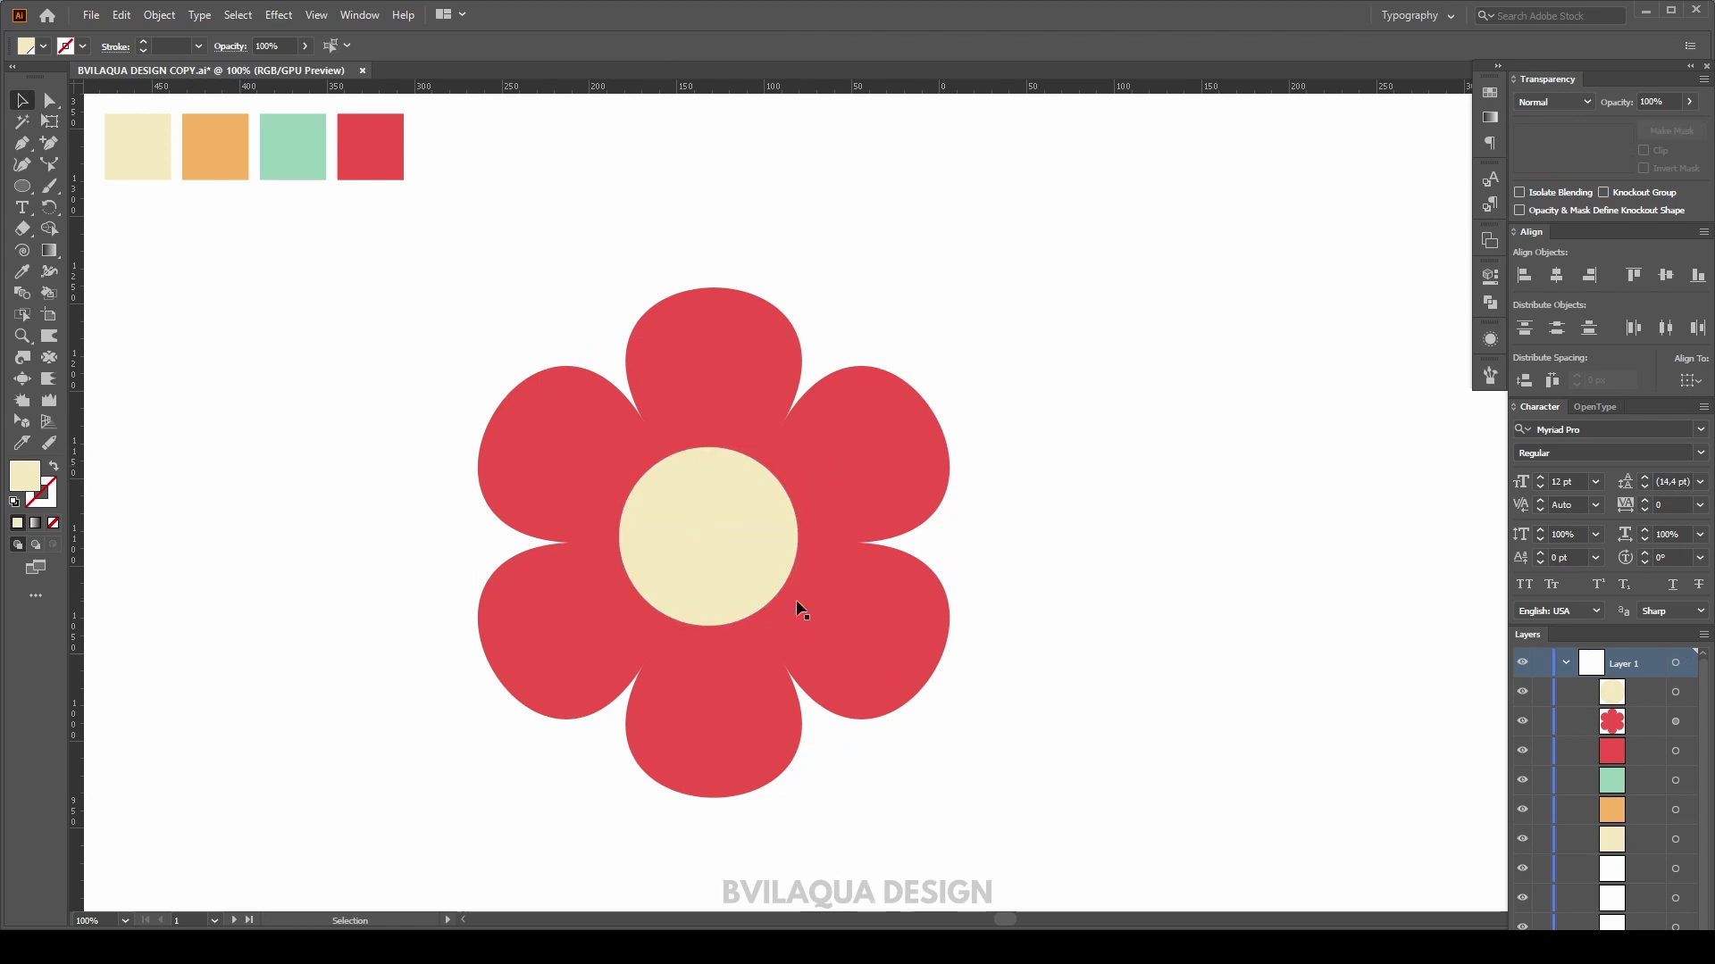
pyautogui.moveTo(744, 571); pyautogui.dragTo(752, 568)
pyautogui.click(1064, 544)
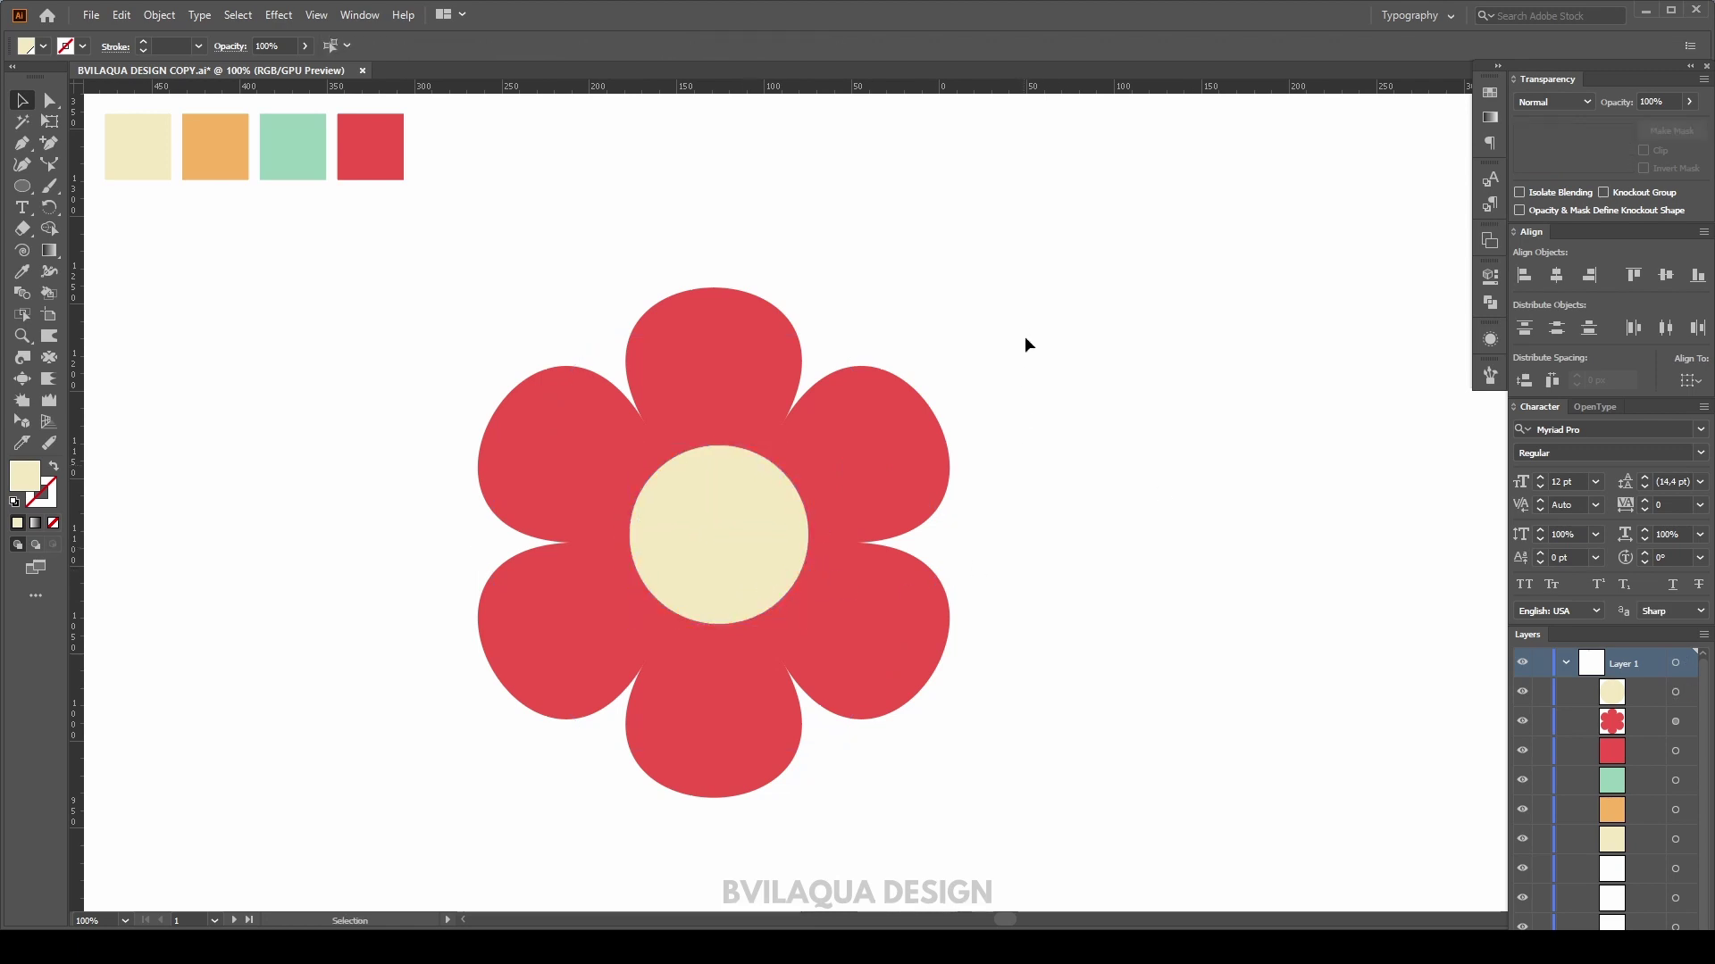
# - Align the centers of the cream circle and the flower both vertically and horizontally
pyautogui.moveTo(1024, 320); pyautogui.dragTo(617, 758)
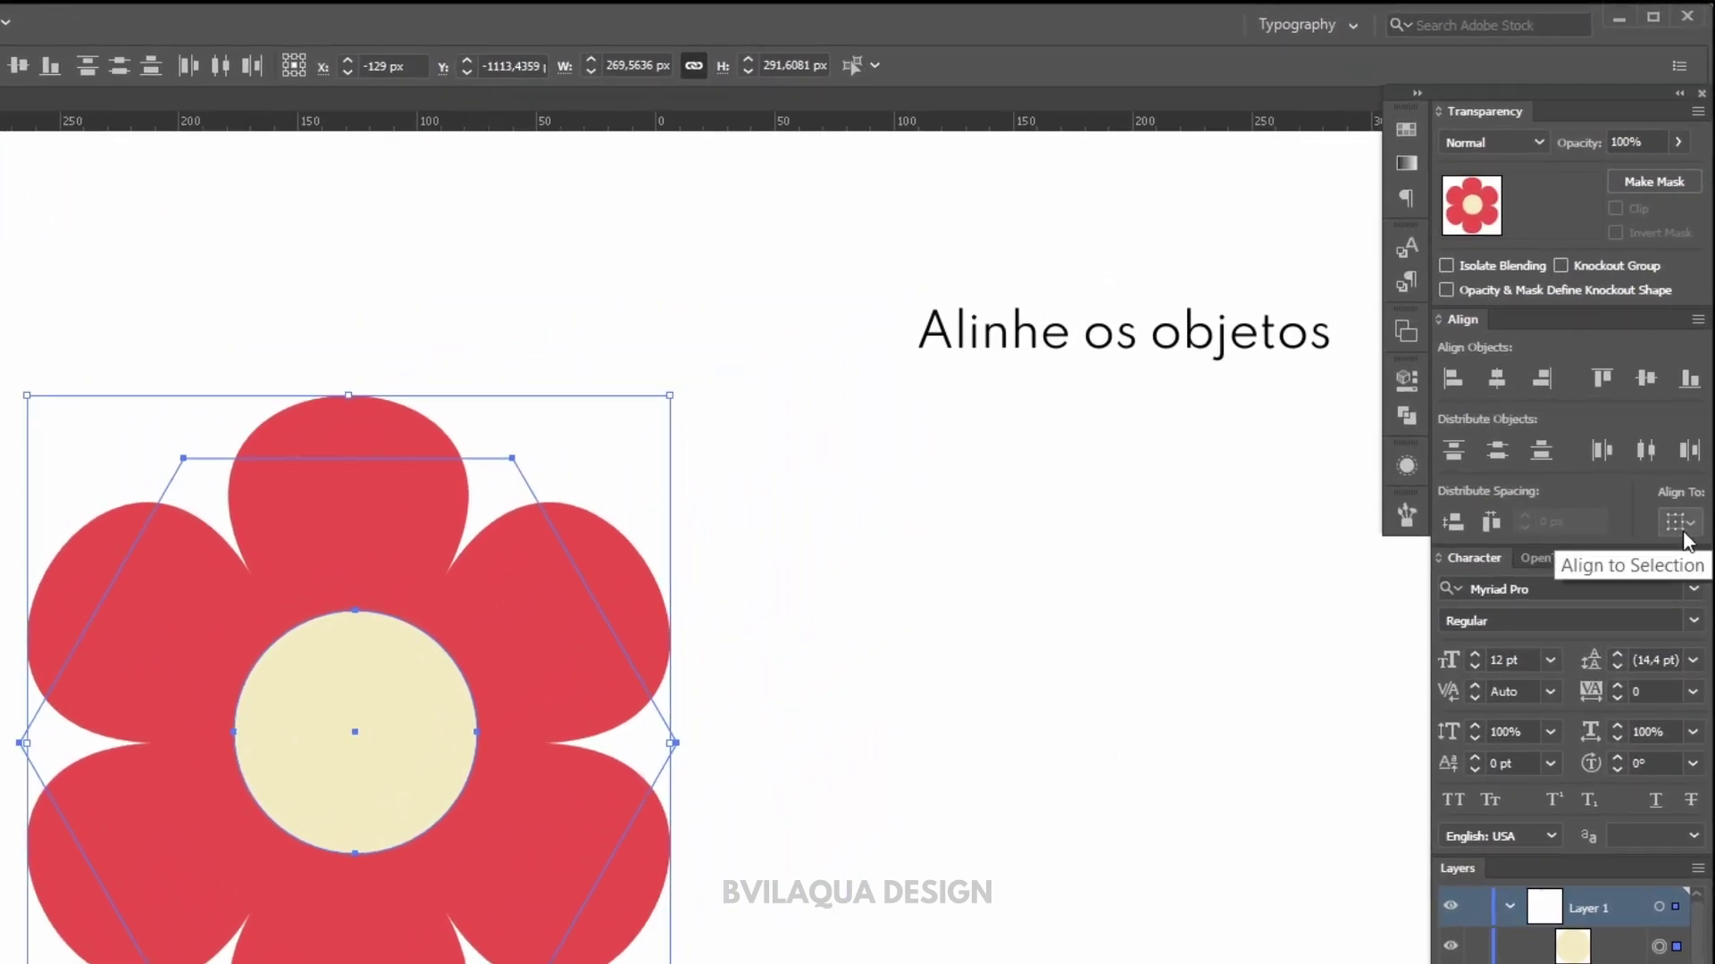
pyautogui.click(1639, 379)
pyautogui.click(1508, 373)
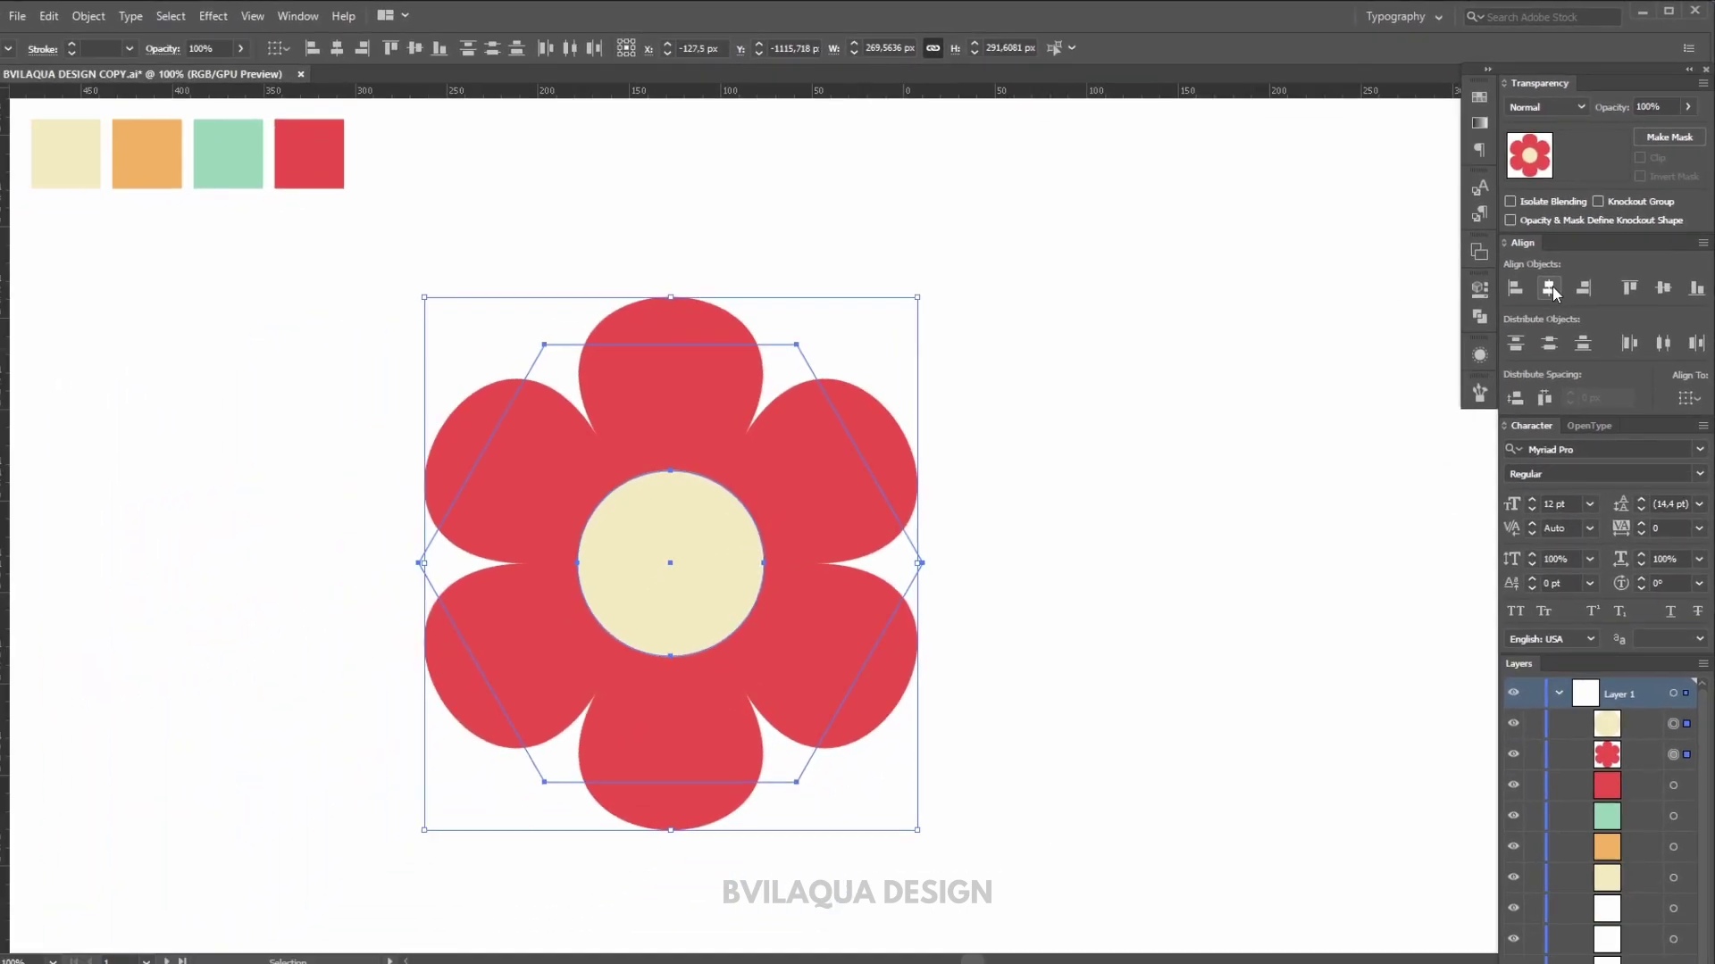
pyautogui.click(1233, 444)
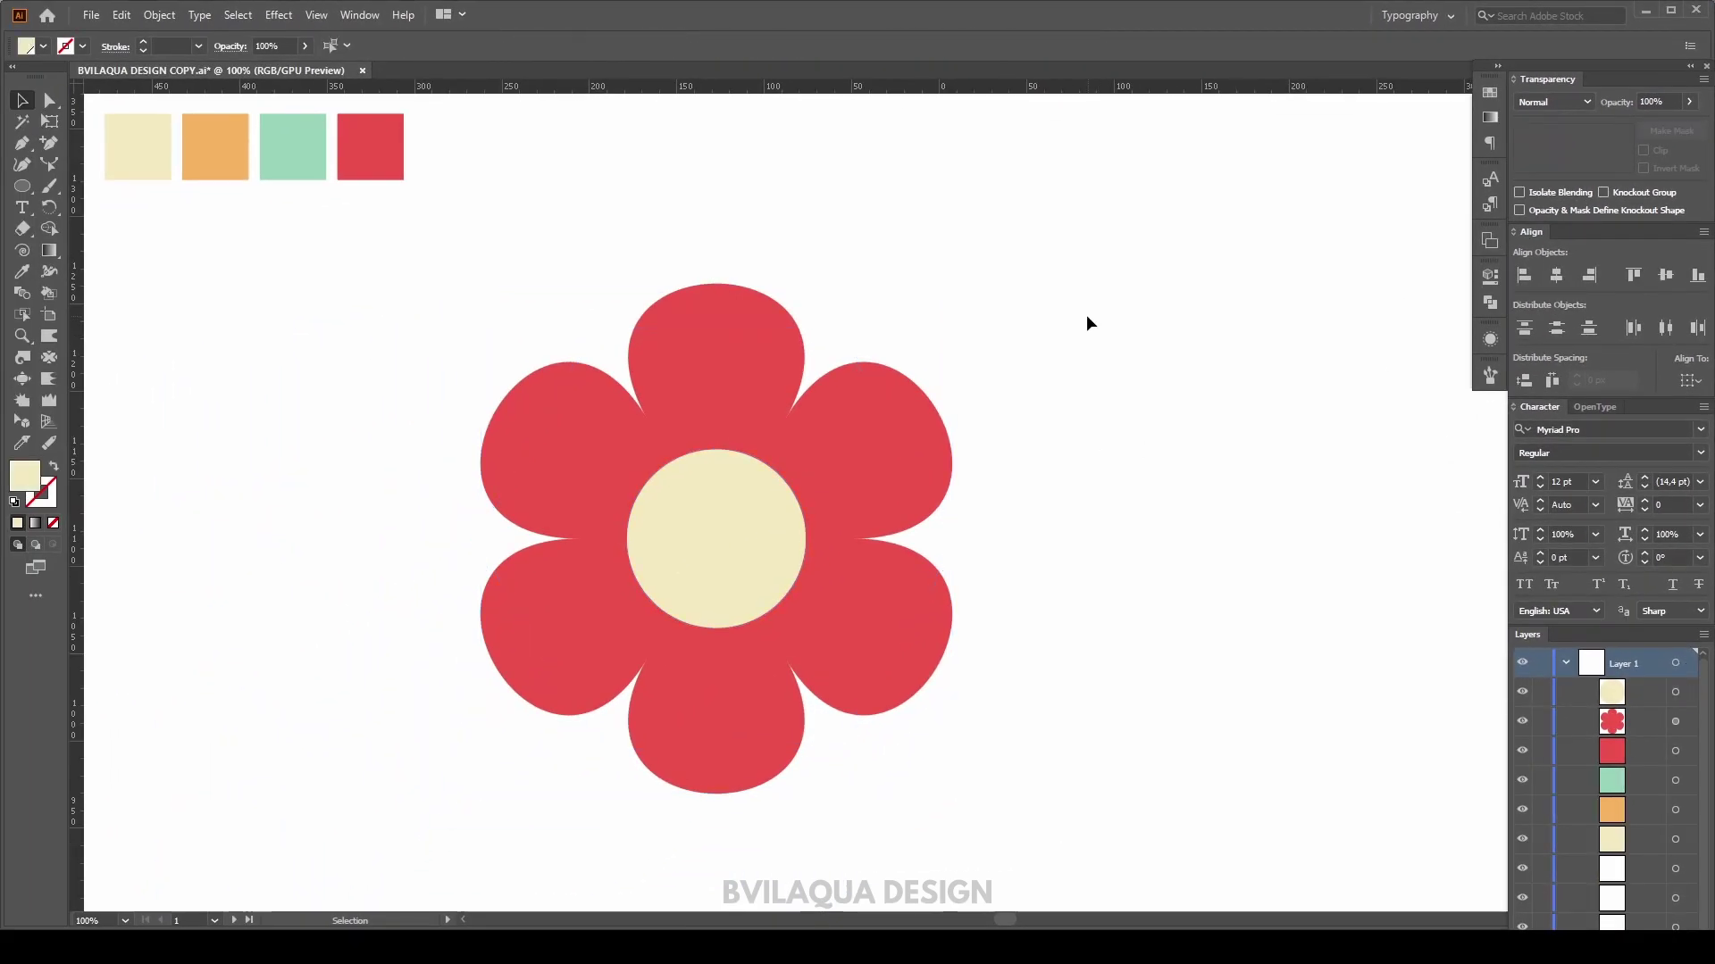
# - Expand the appearance of the selected flower and its center circle
pyautogui.moveTo(1086, 315); pyautogui.dragTo(572, 697)
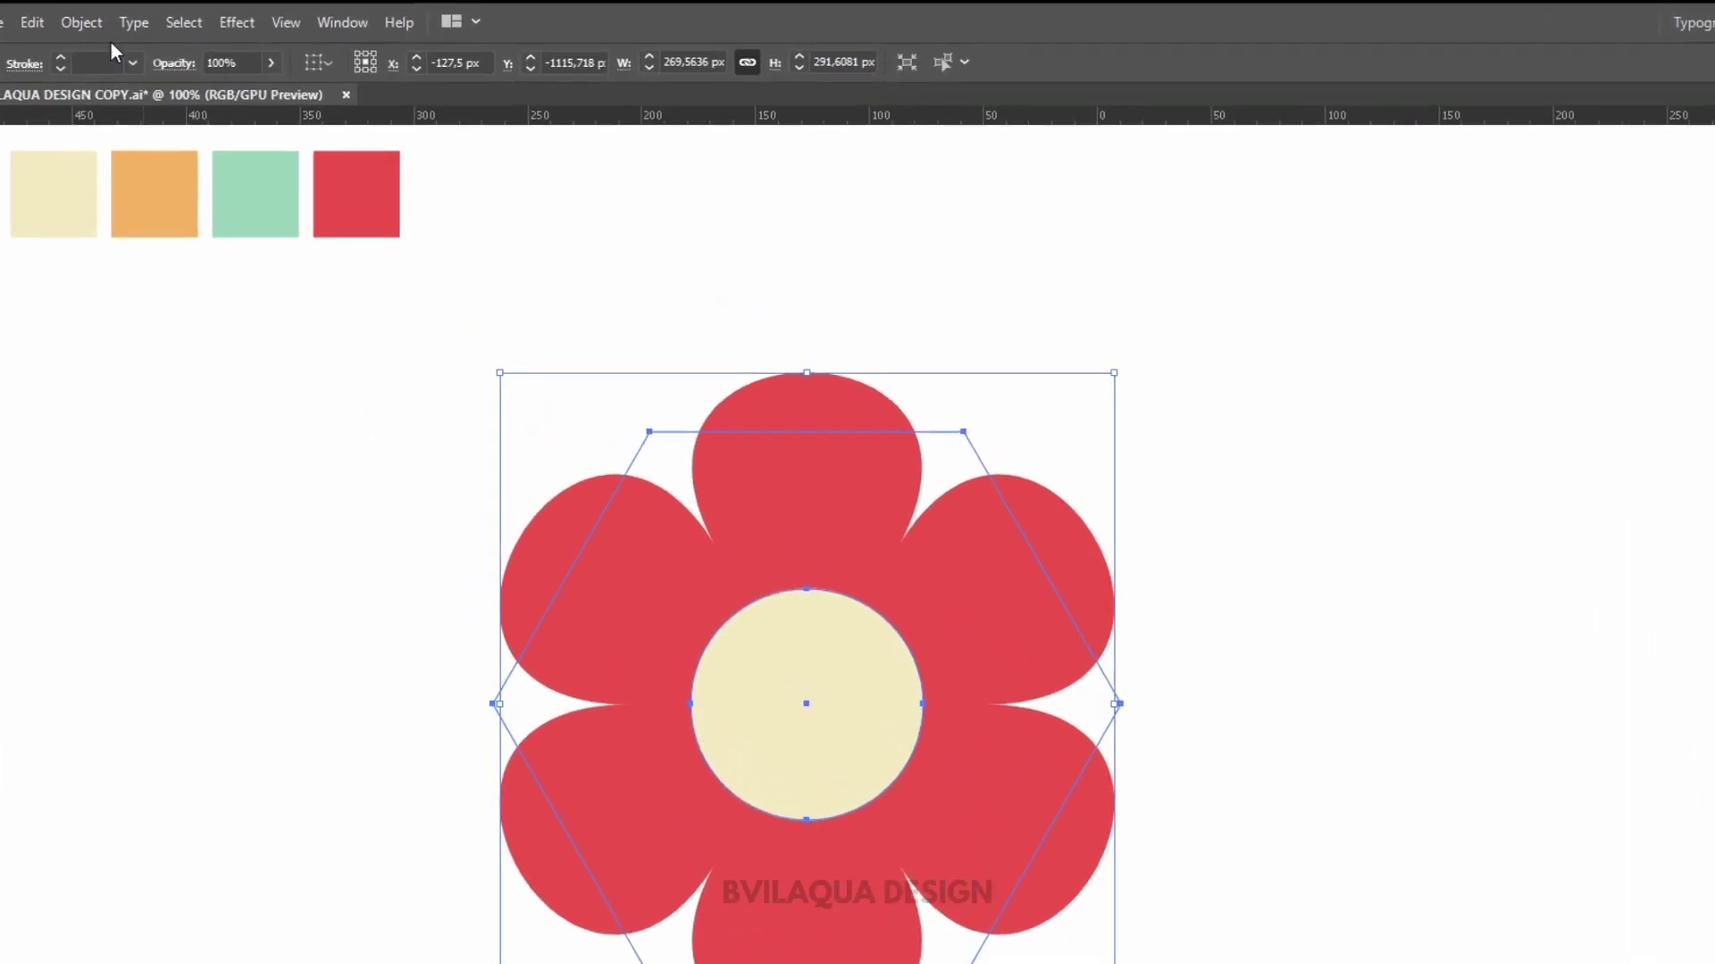
pyautogui.click(81, 22)
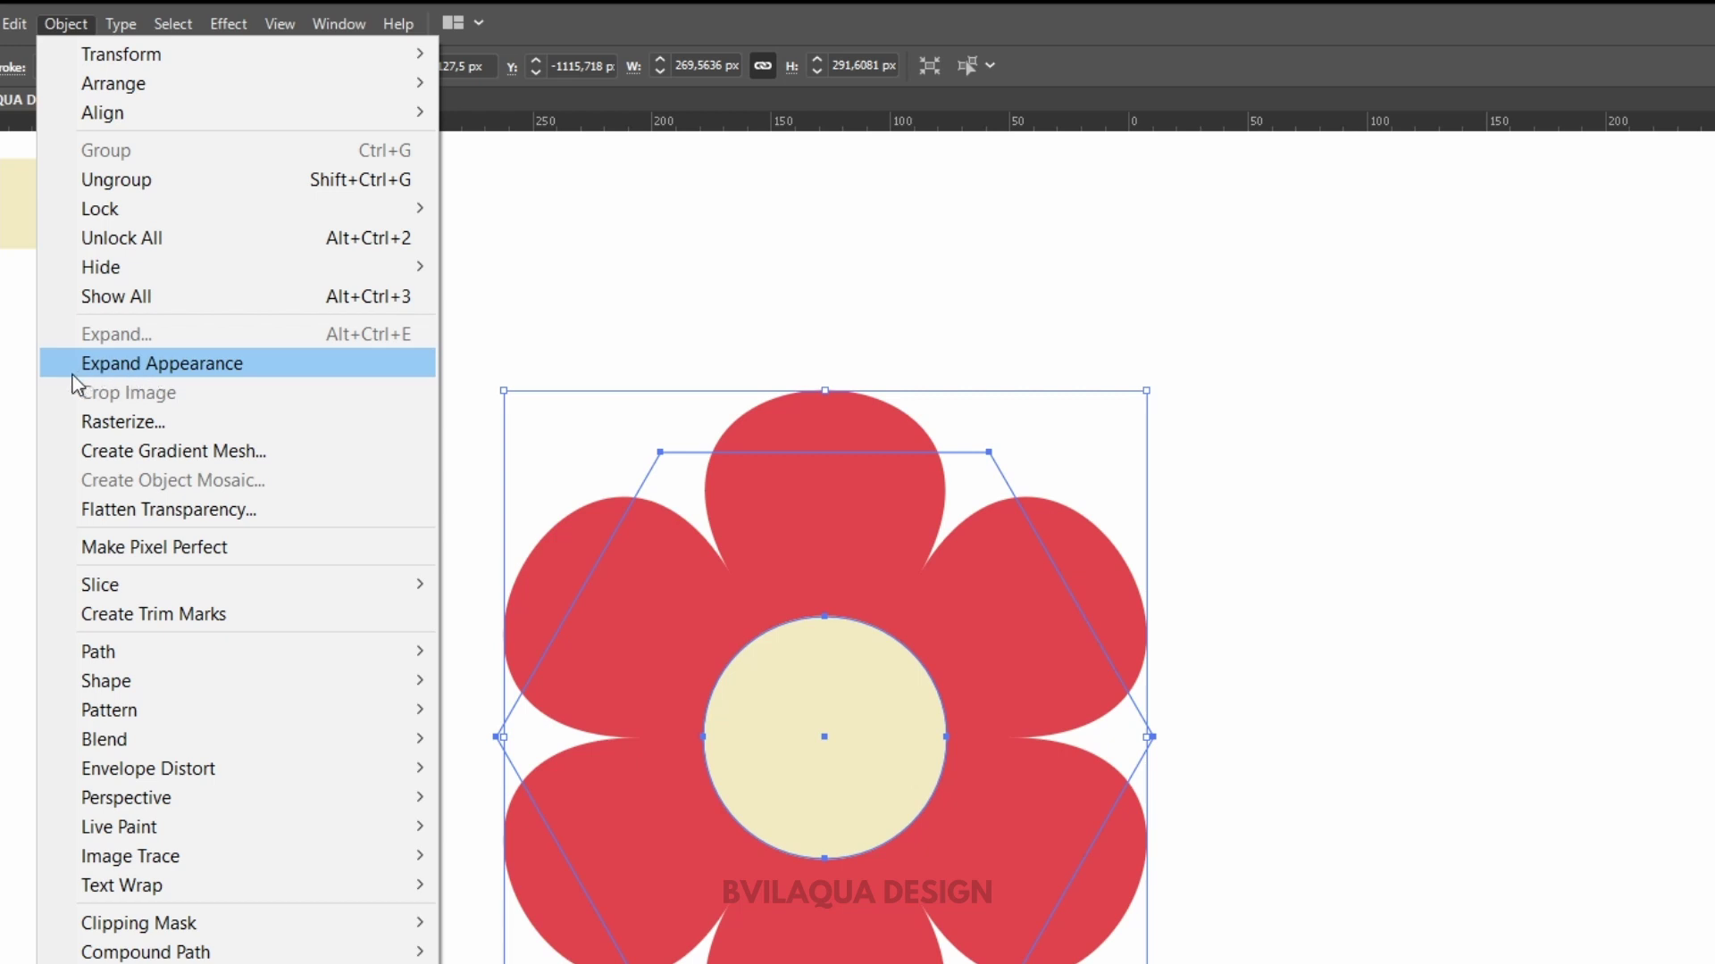
pyautogui.click(105, 363)
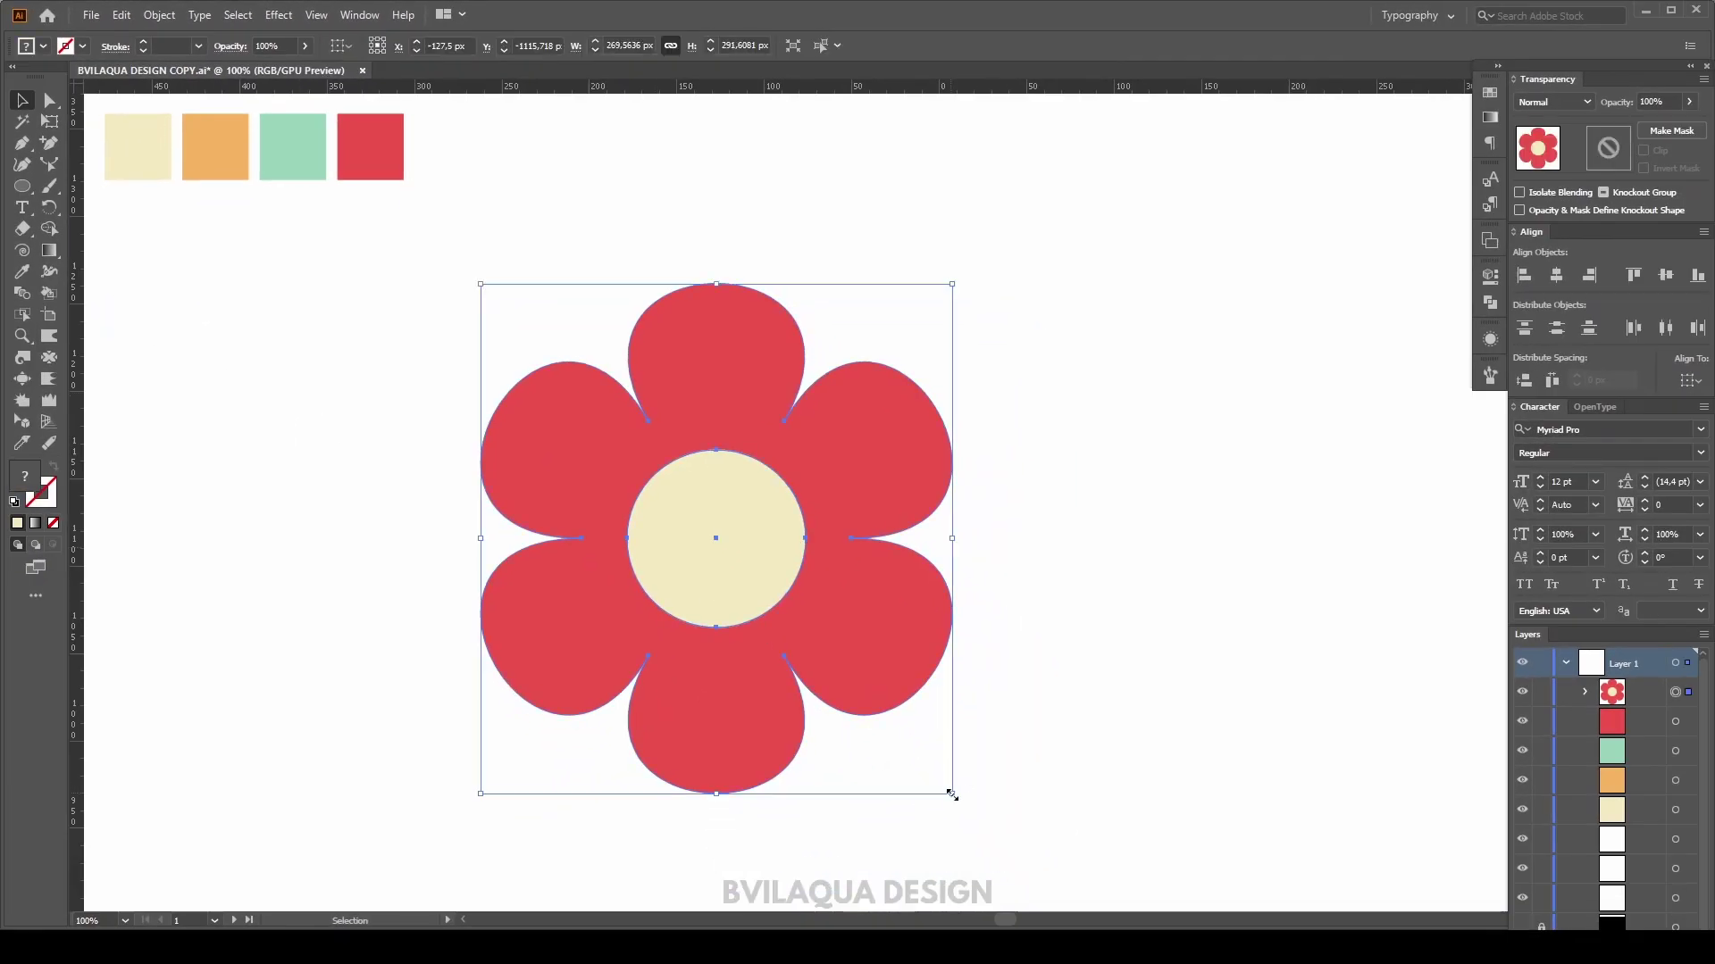
# - Scale the flower down to about 101 by 109 px and duplicate it into a triangular arrangement of three flowers
pyautogui.moveTo(951, 794); pyautogui.dragTo(804, 653)
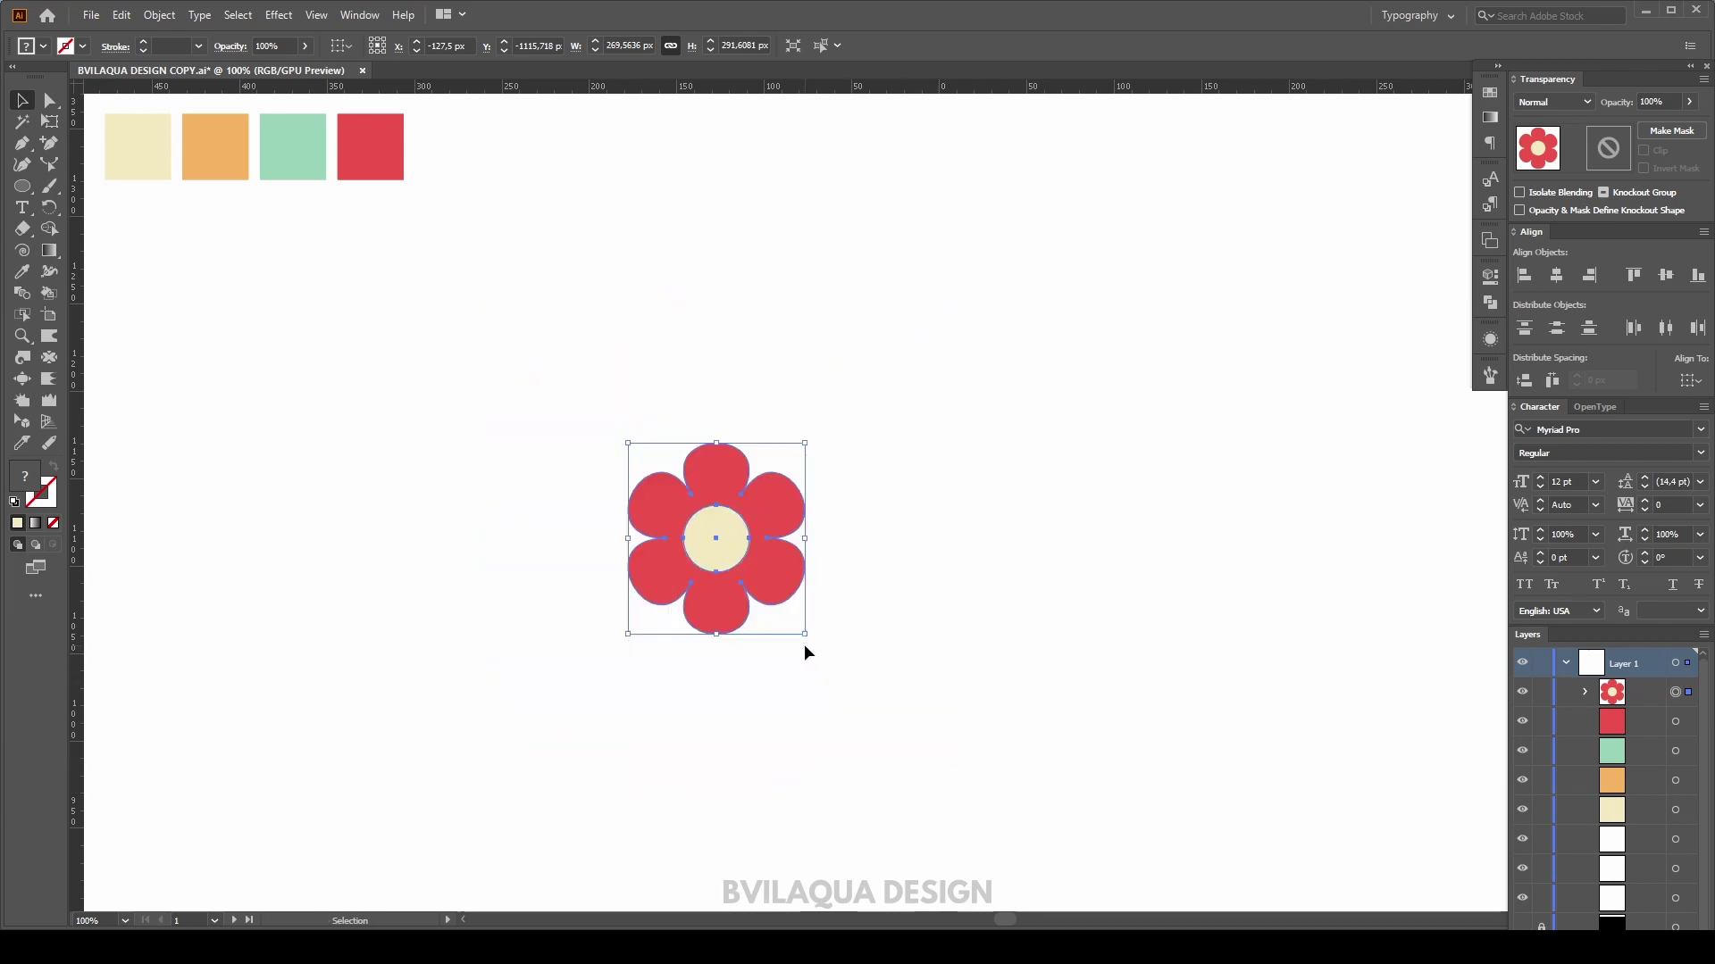
pyautogui.click(909, 596)
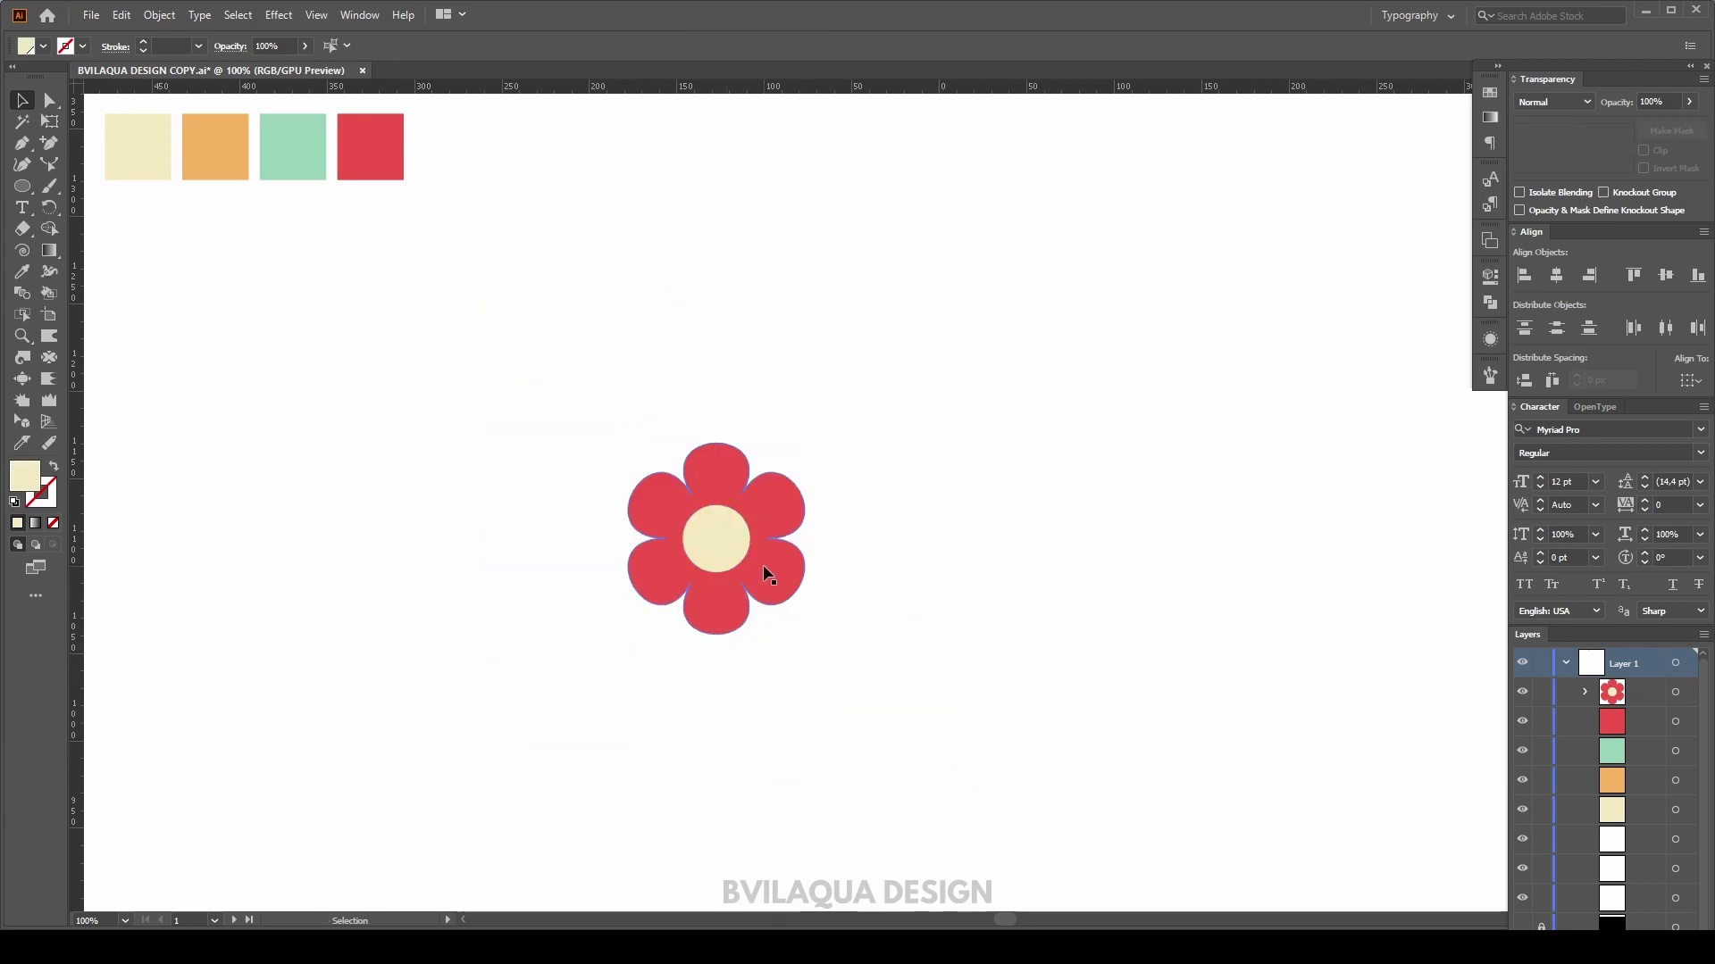
pyautogui.moveTo(727, 549); pyautogui.dragTo(675, 345)
pyautogui.click(925, 357)
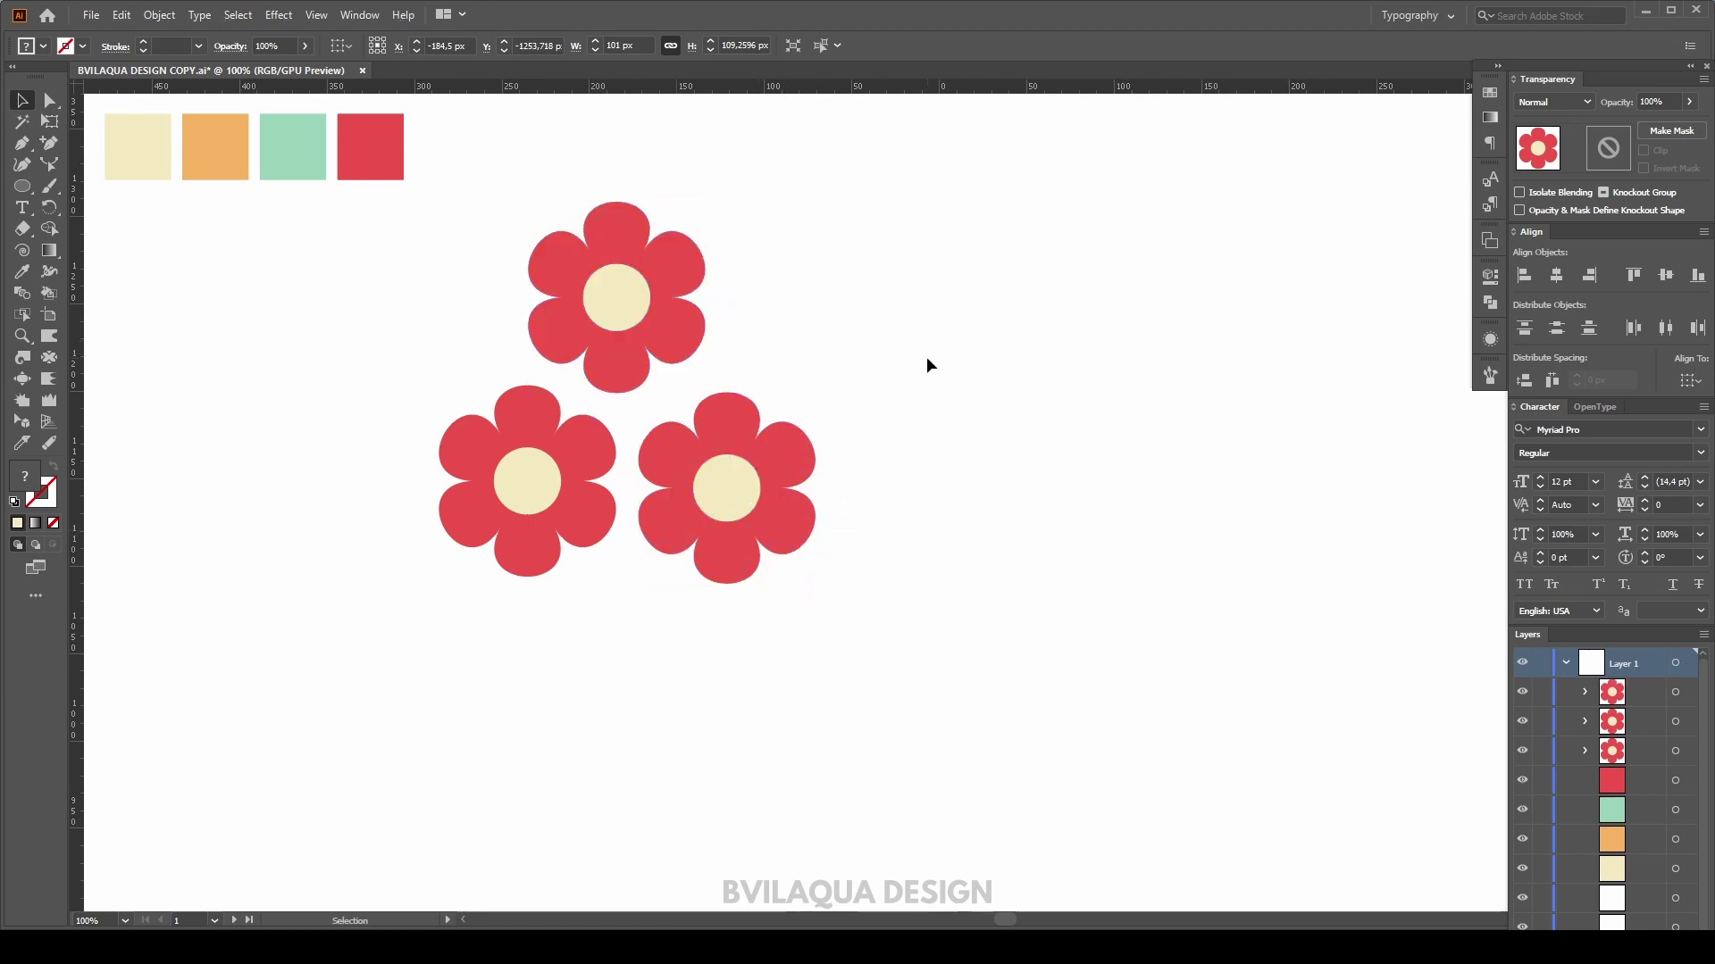
# - Ungroup the lower-right flower and the top flower so their petals and centers are separate objects
pyautogui.click(761, 486)
pyautogui.rightClick(762, 483)
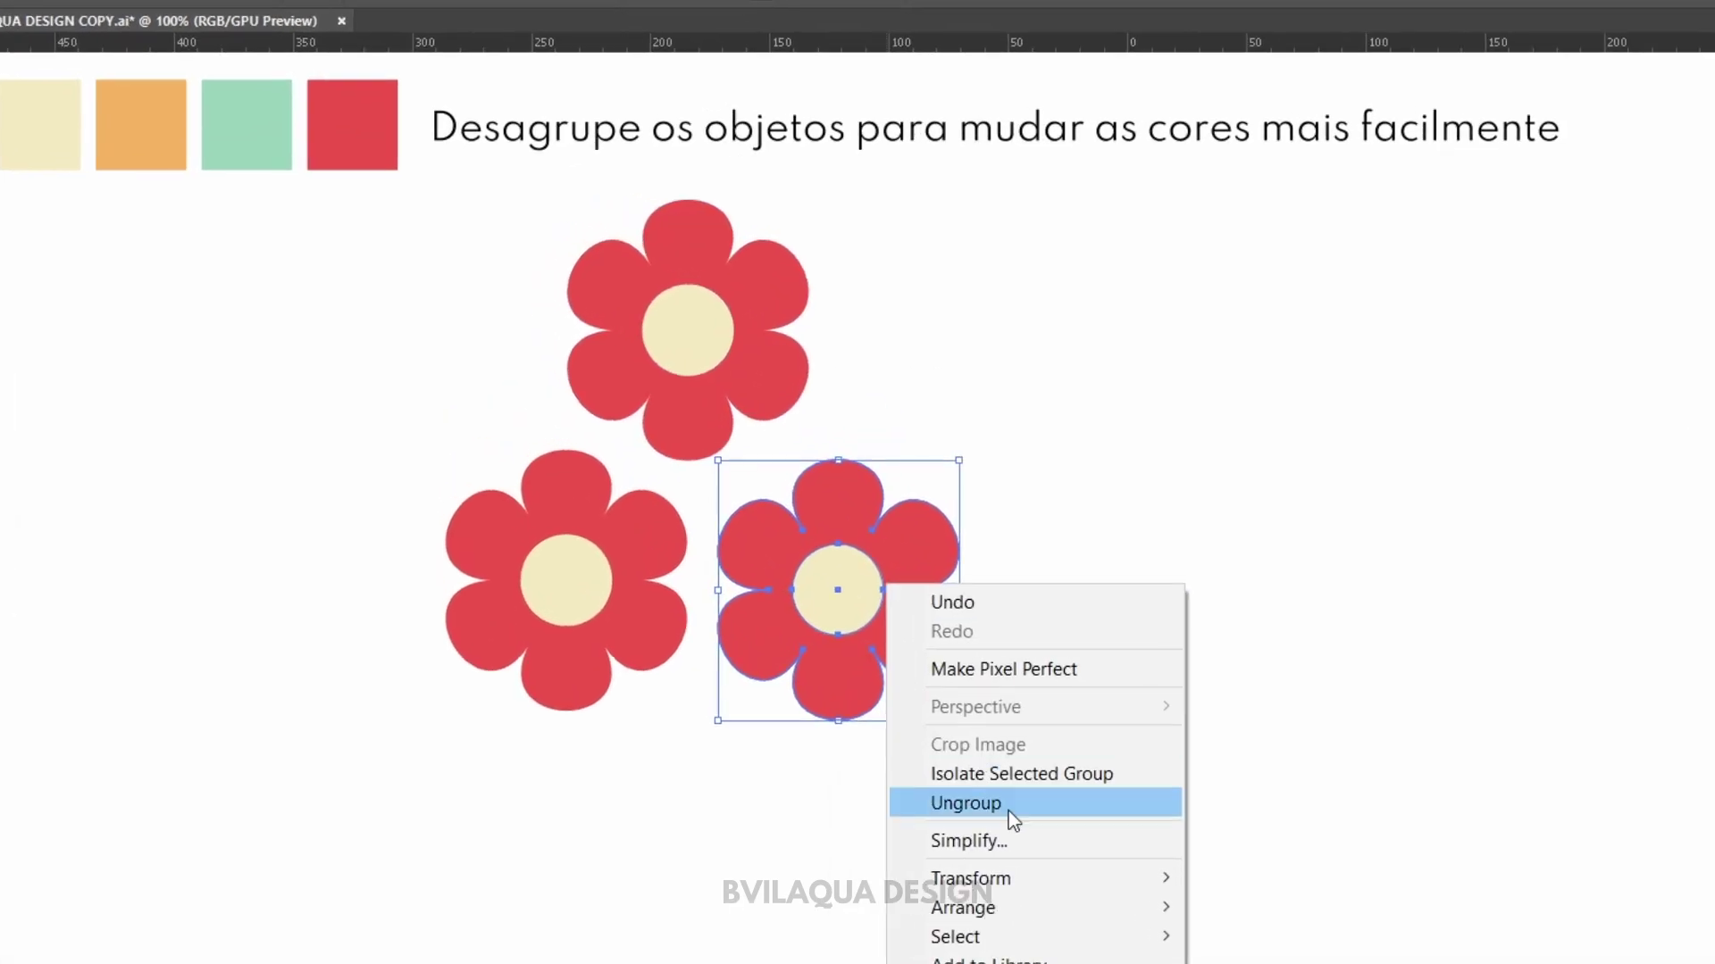
pyautogui.click(992, 784)
pyautogui.rightClick(762, 400)
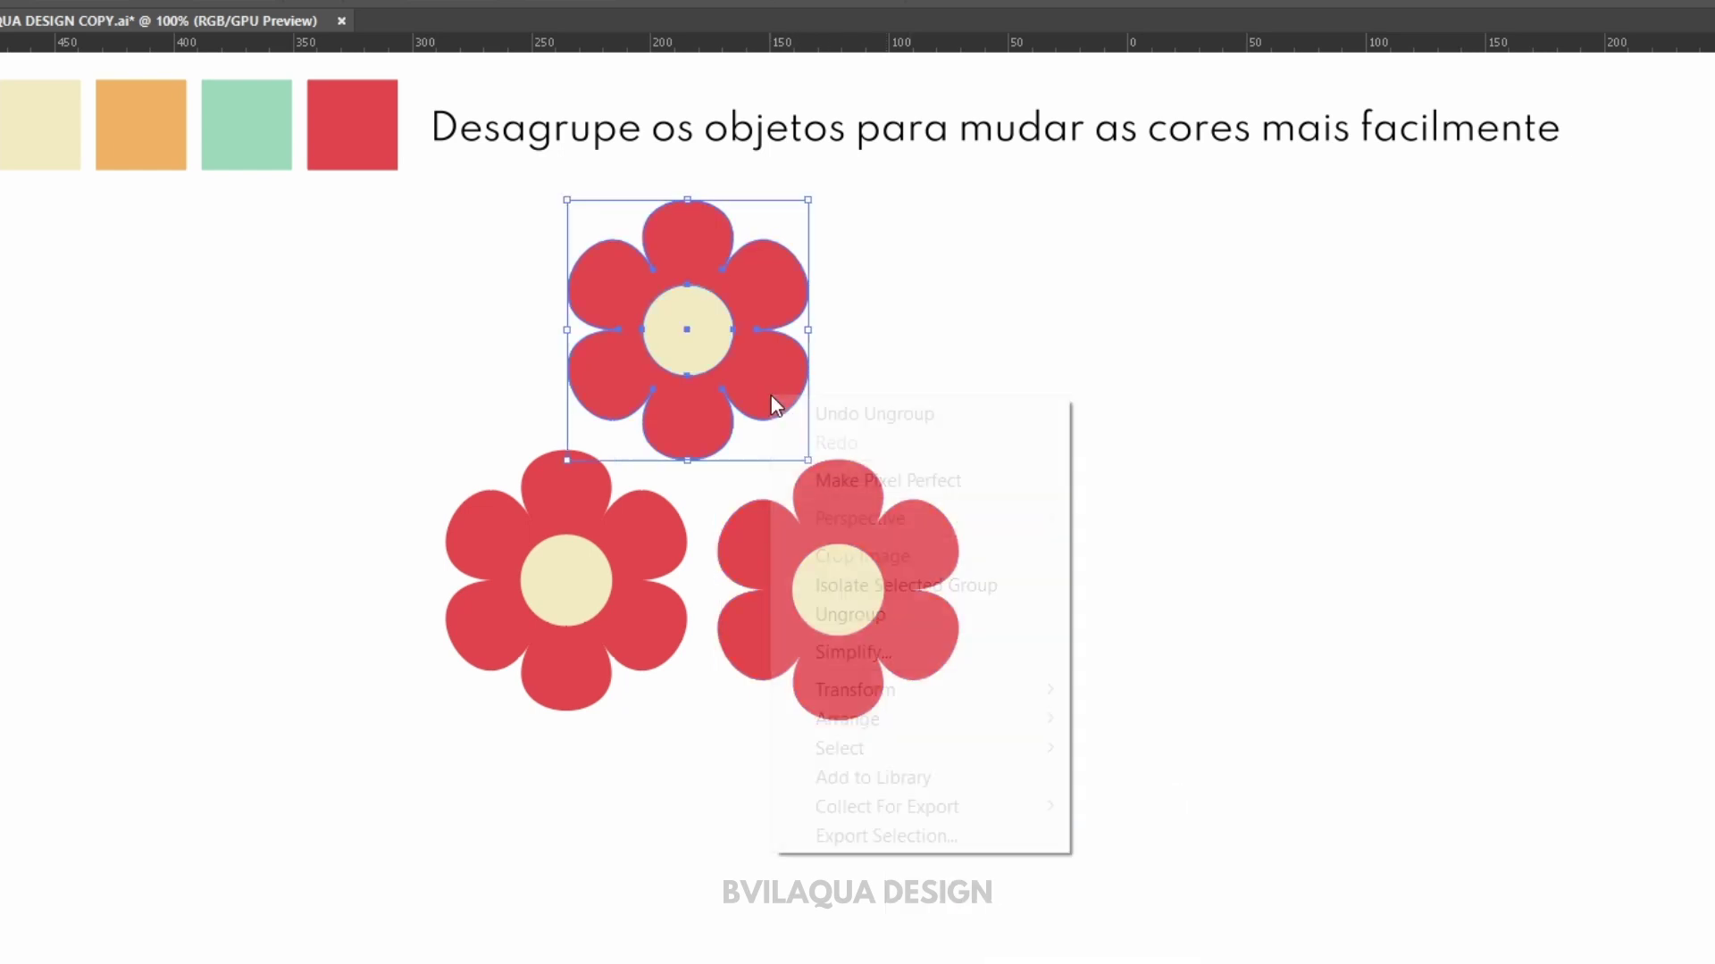
pyautogui.click(889, 619)
pyautogui.click(1172, 519)
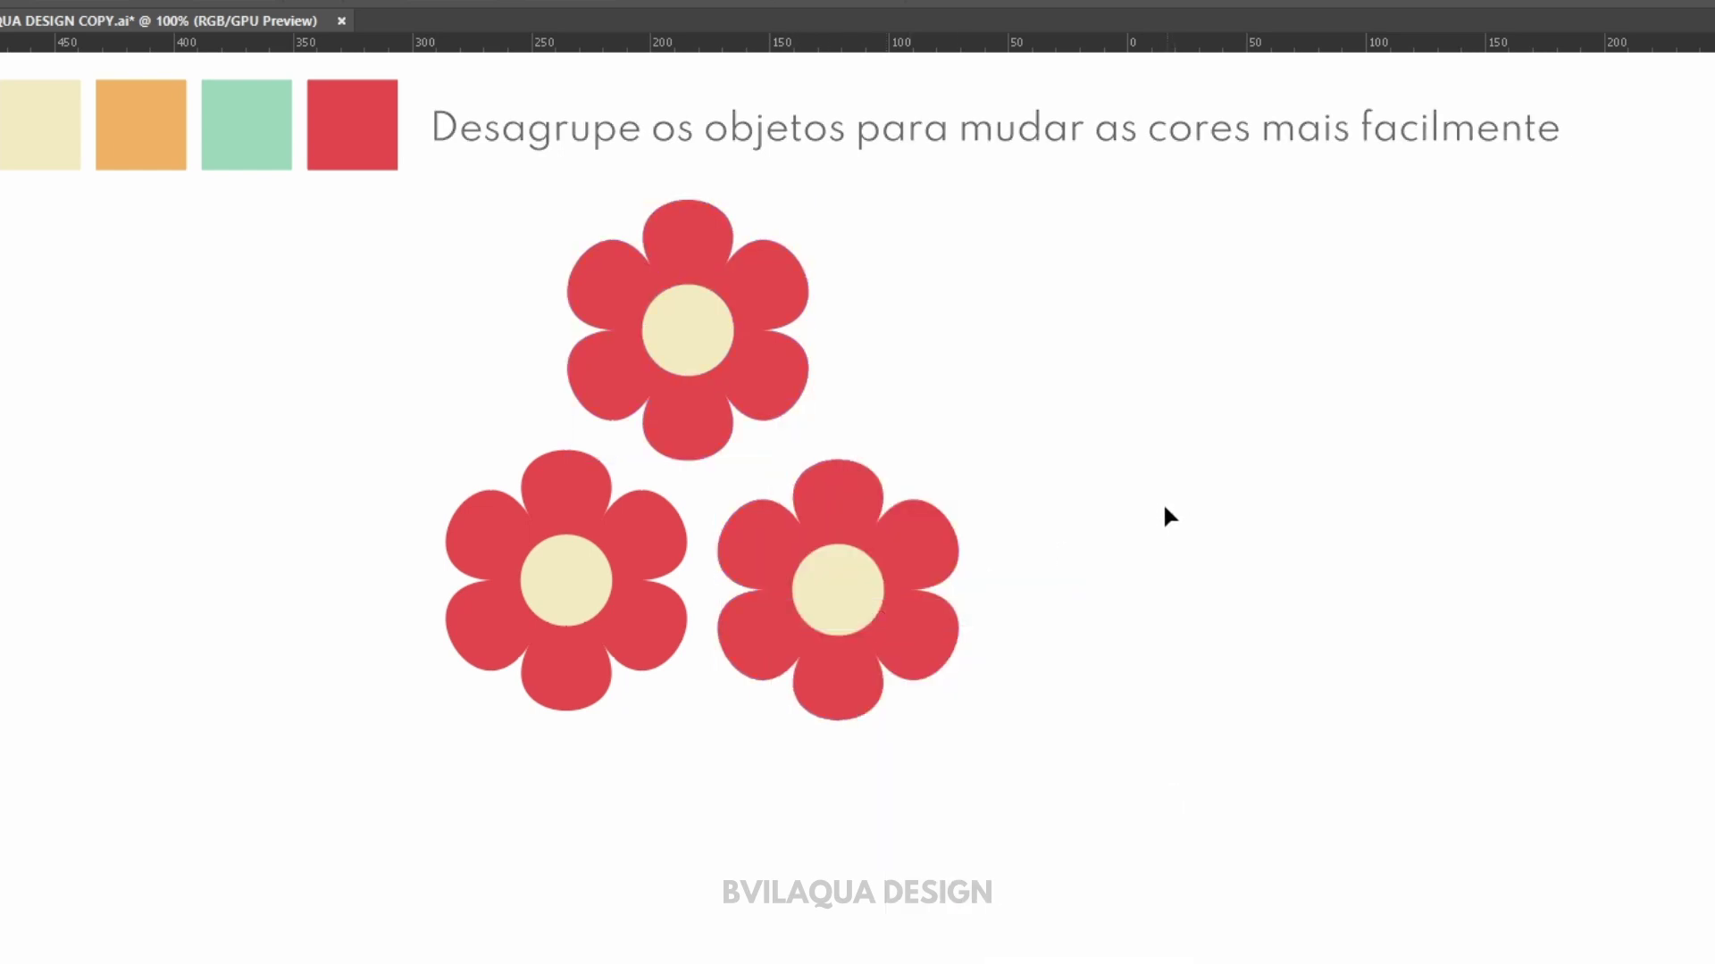
# - Recolor the top flower's petals with the orange palette swatch
pyautogui.click(753, 370)
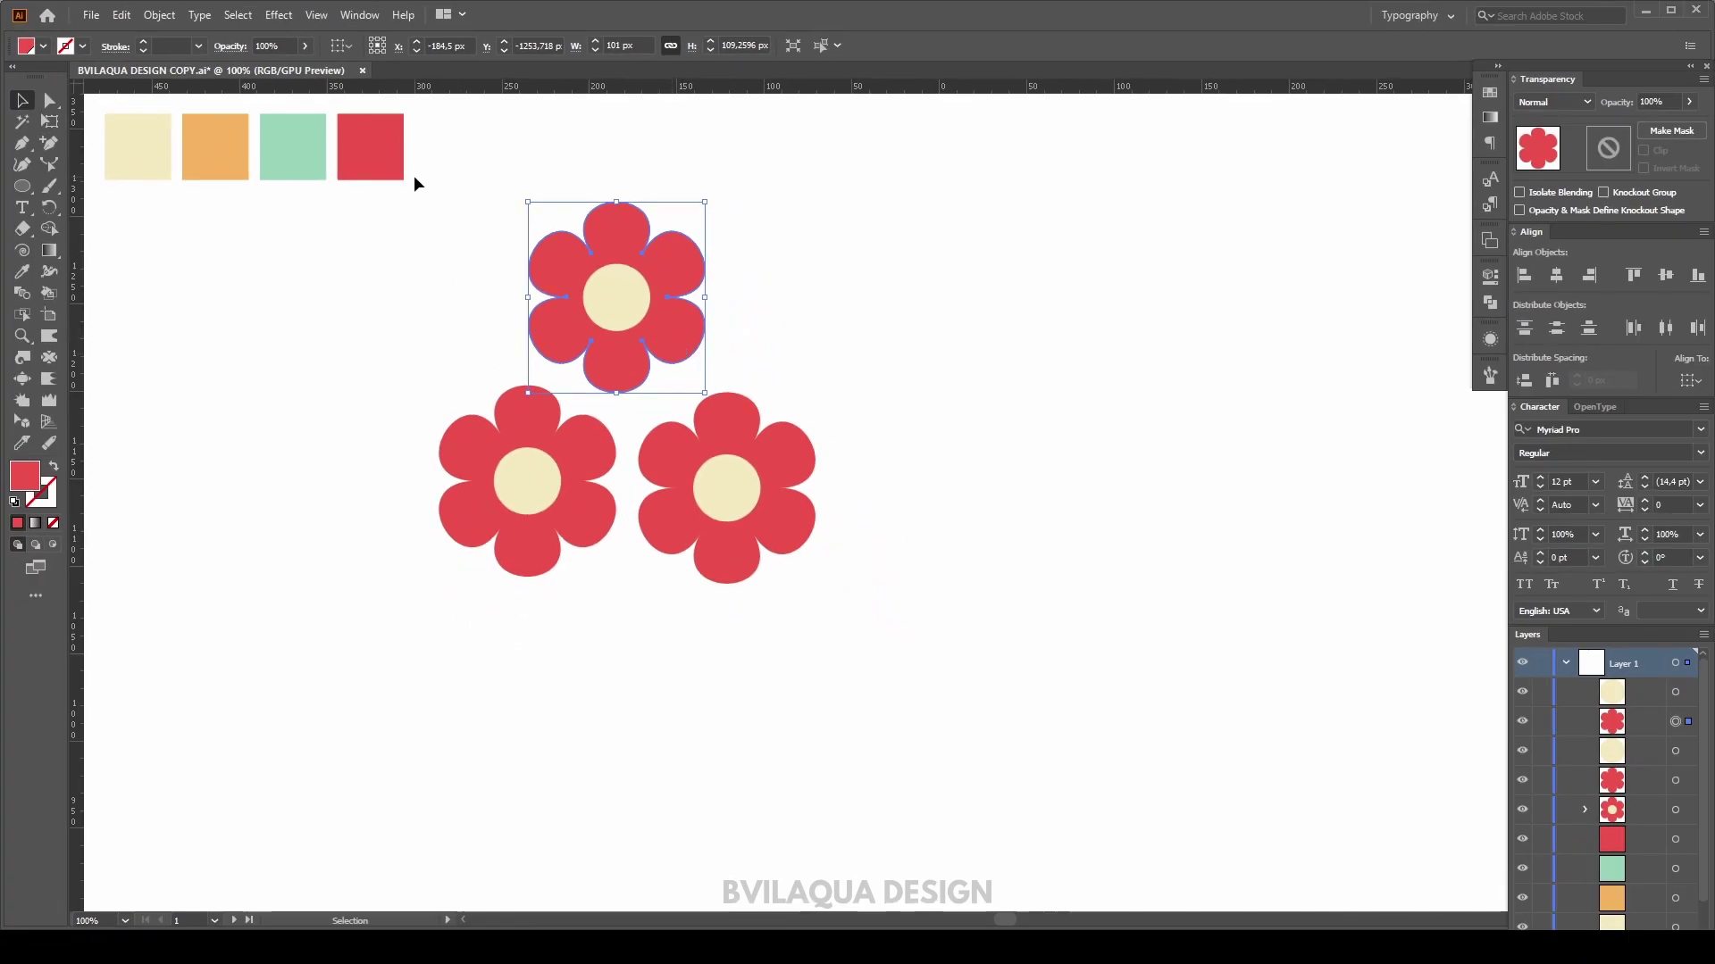
pyautogui.press('i')
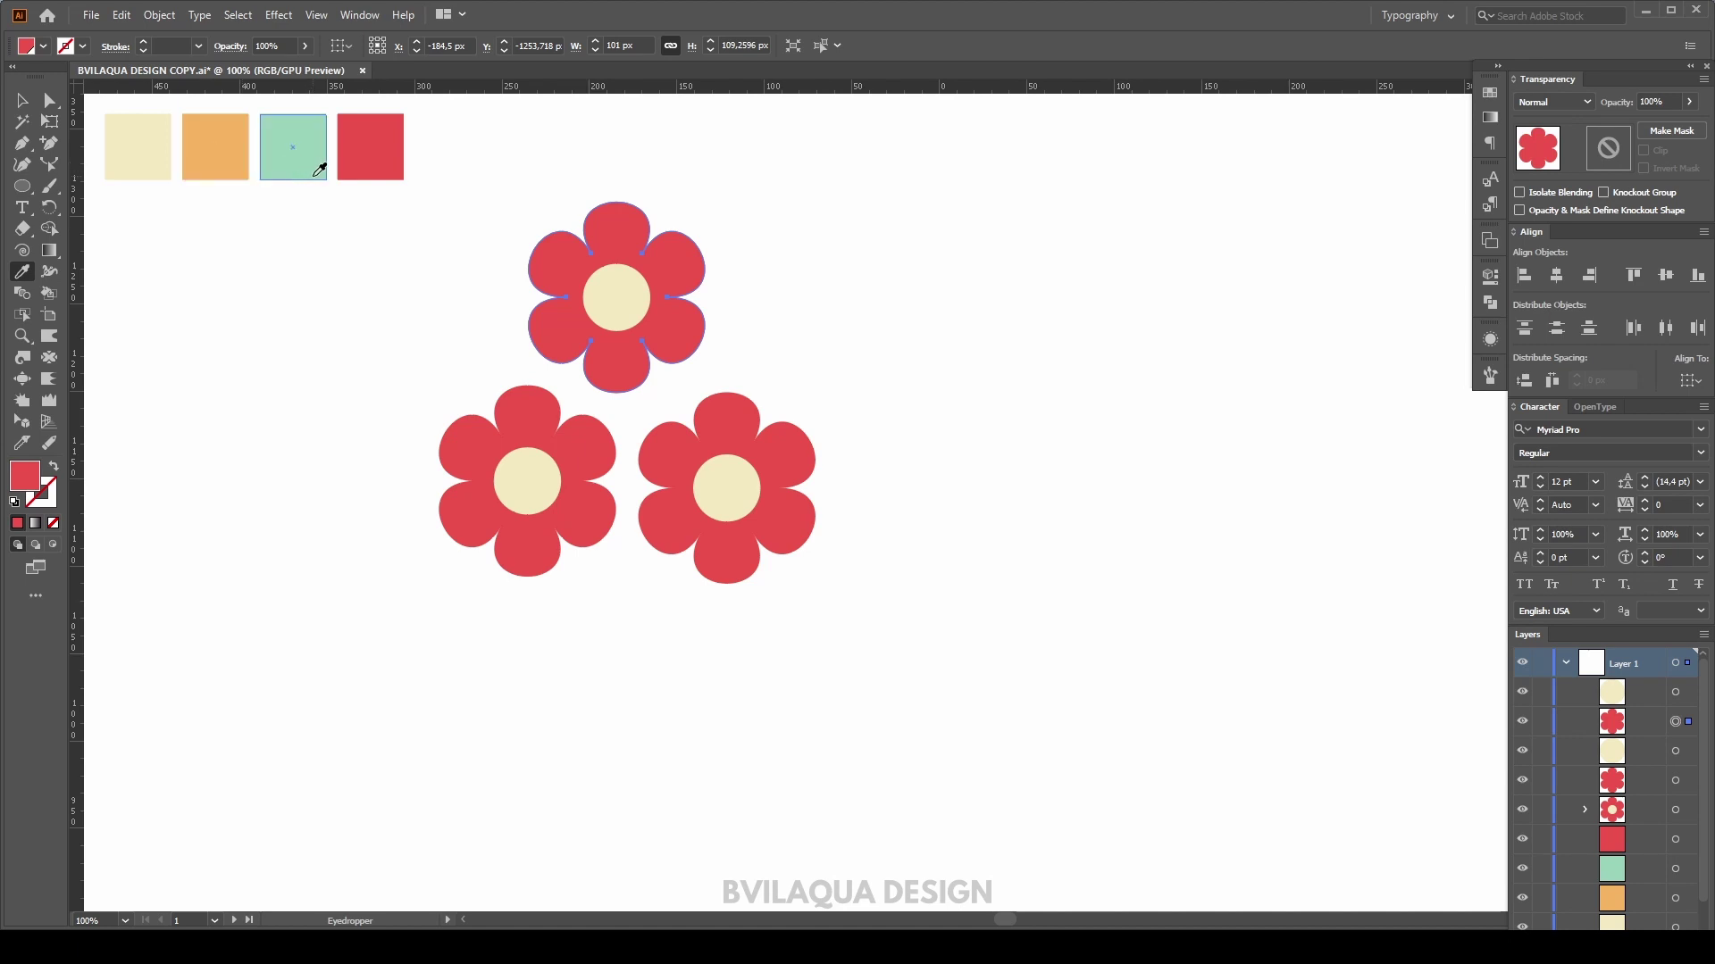
pyautogui.click(228, 166)
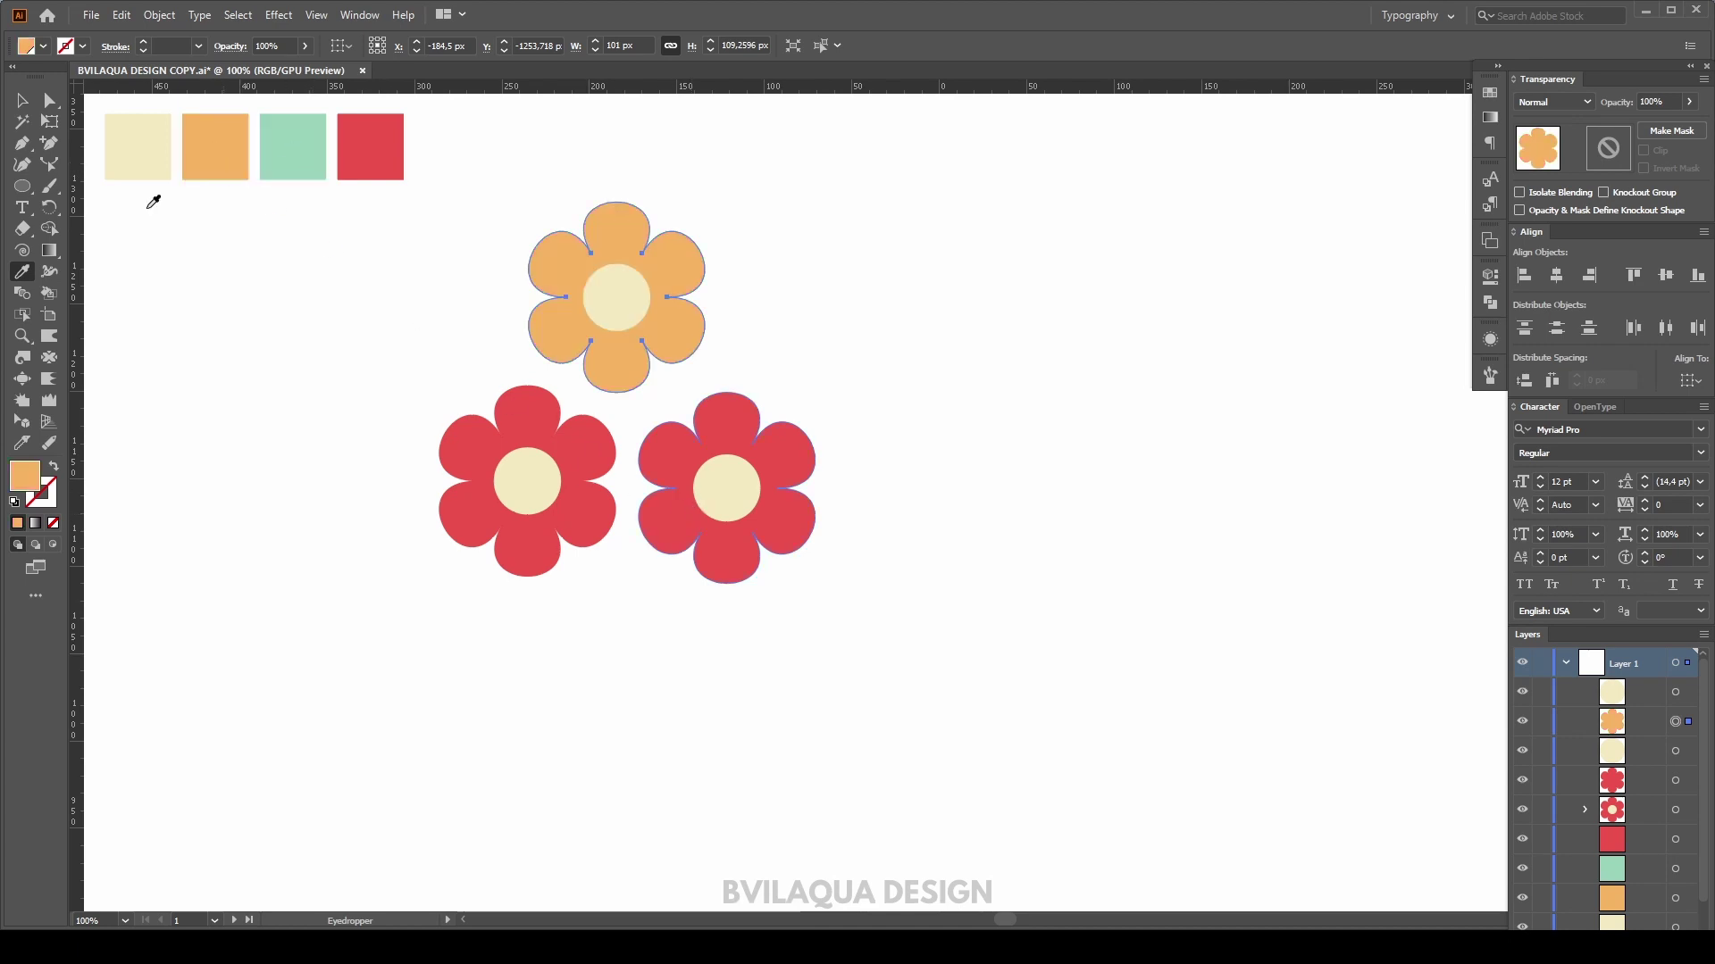
# - Recolor the lower-right flower's petals with the mint green palette swatch
pyautogui.click(20, 103)
pyautogui.click(738, 540)
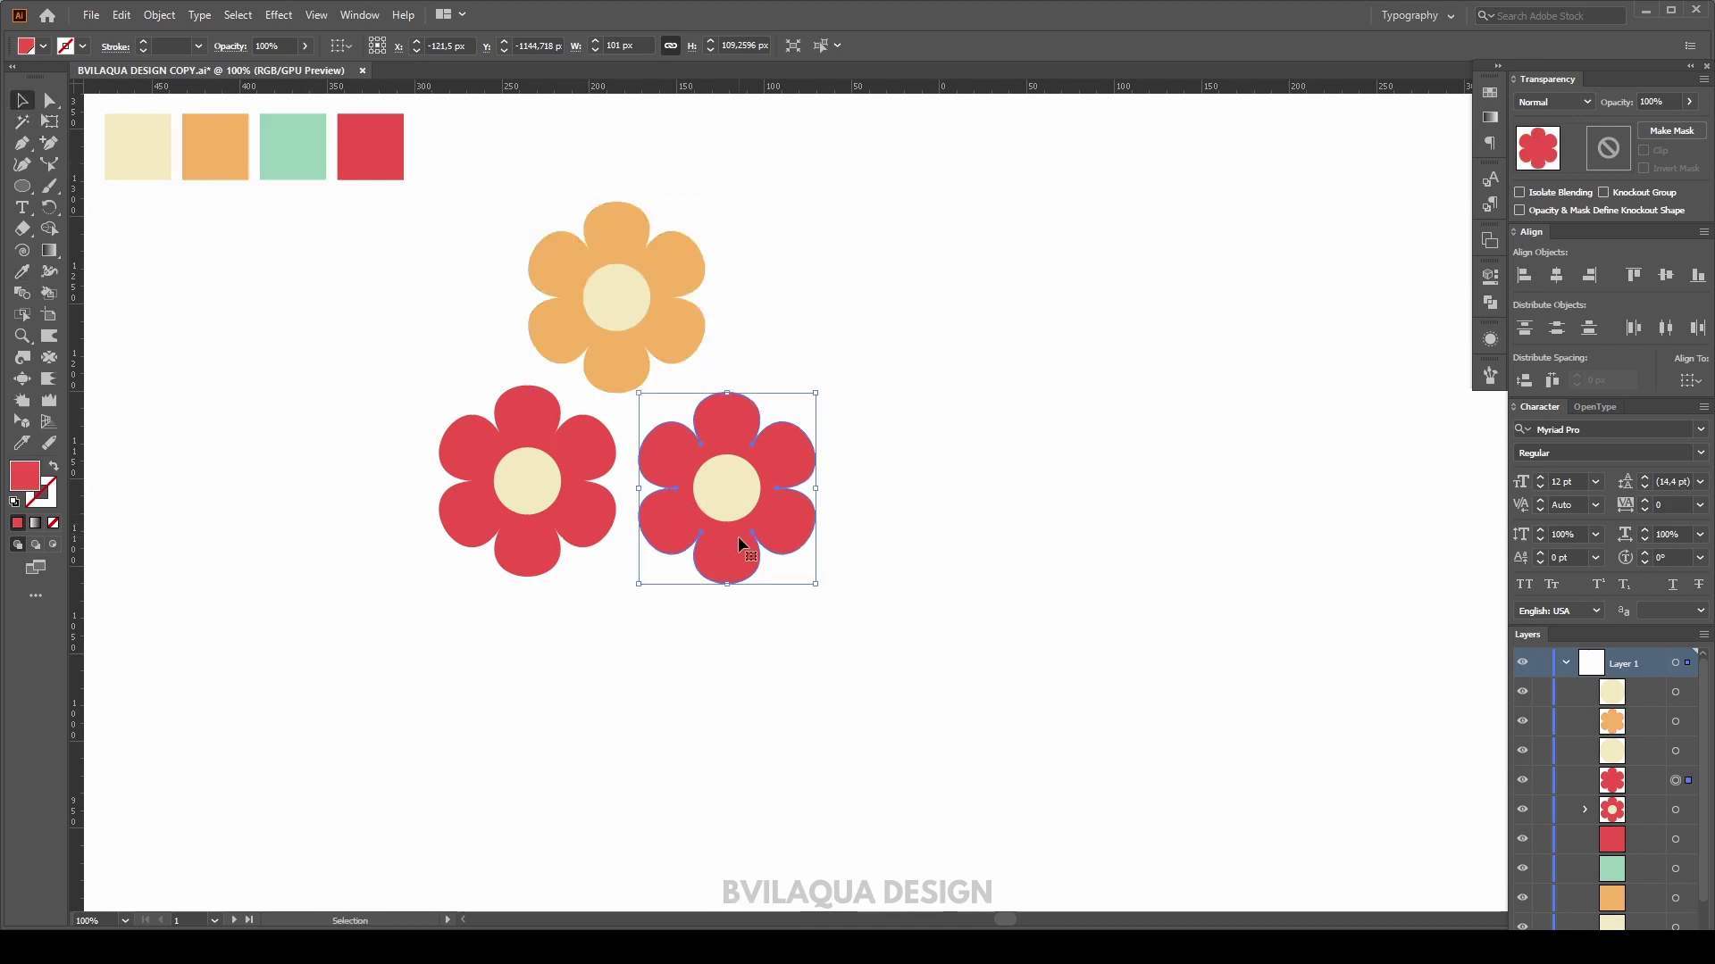
pyautogui.press('i')
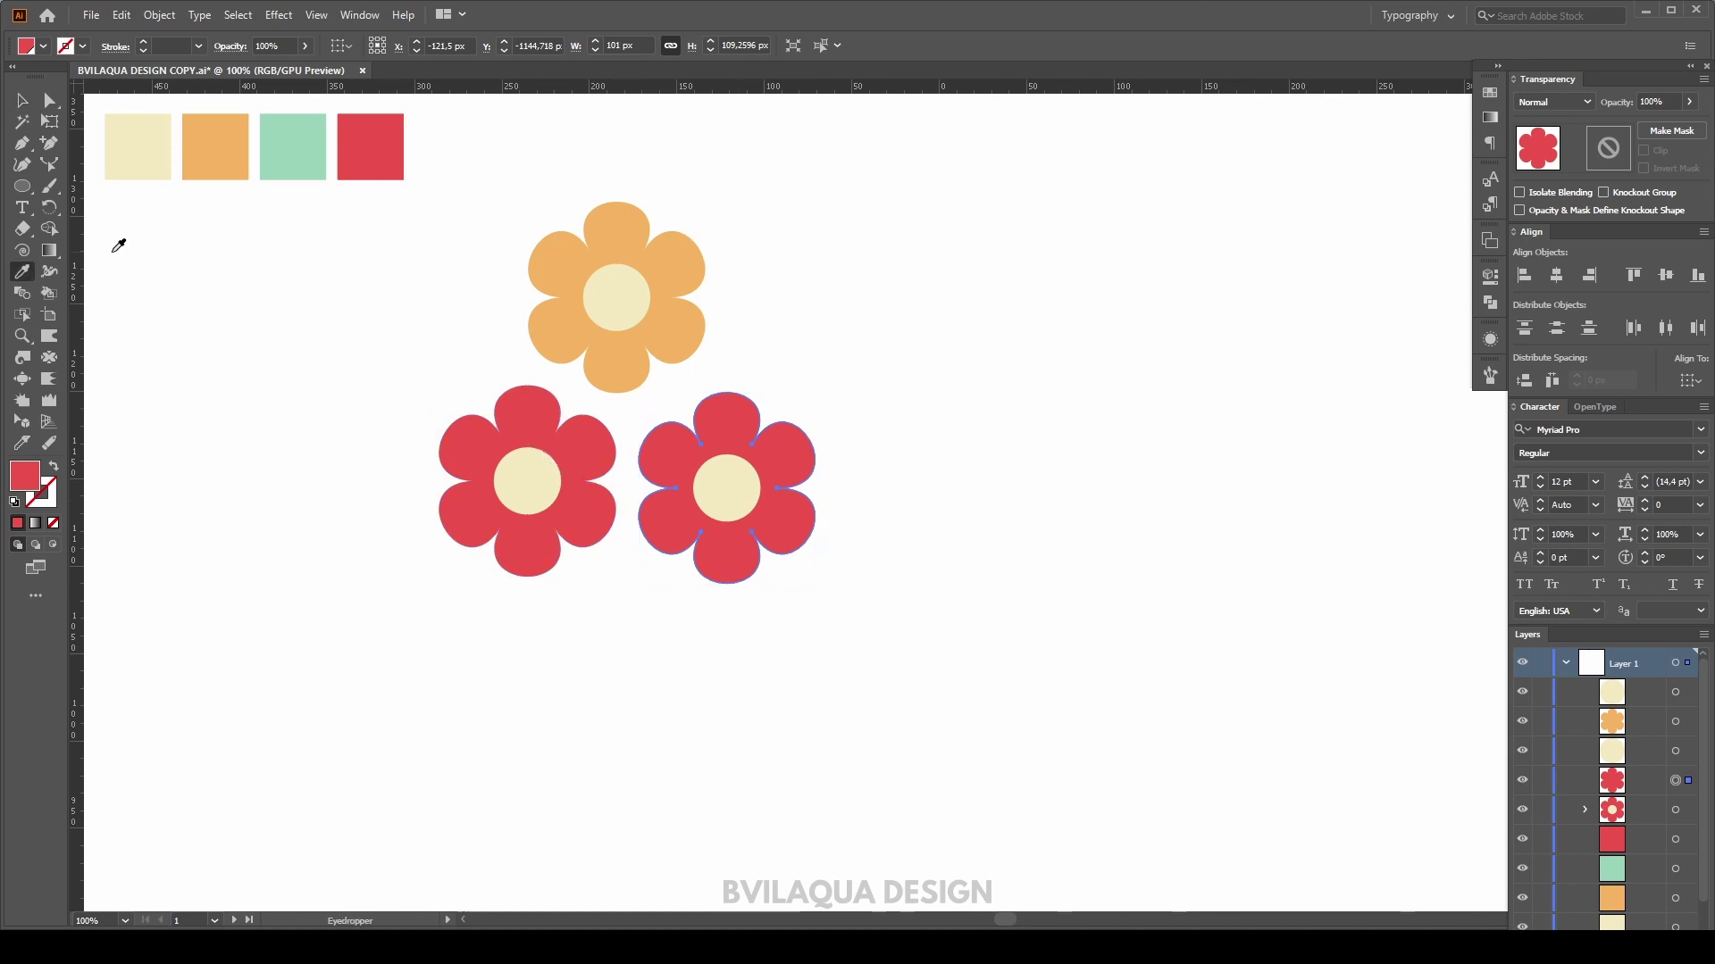
pyautogui.click(296, 162)
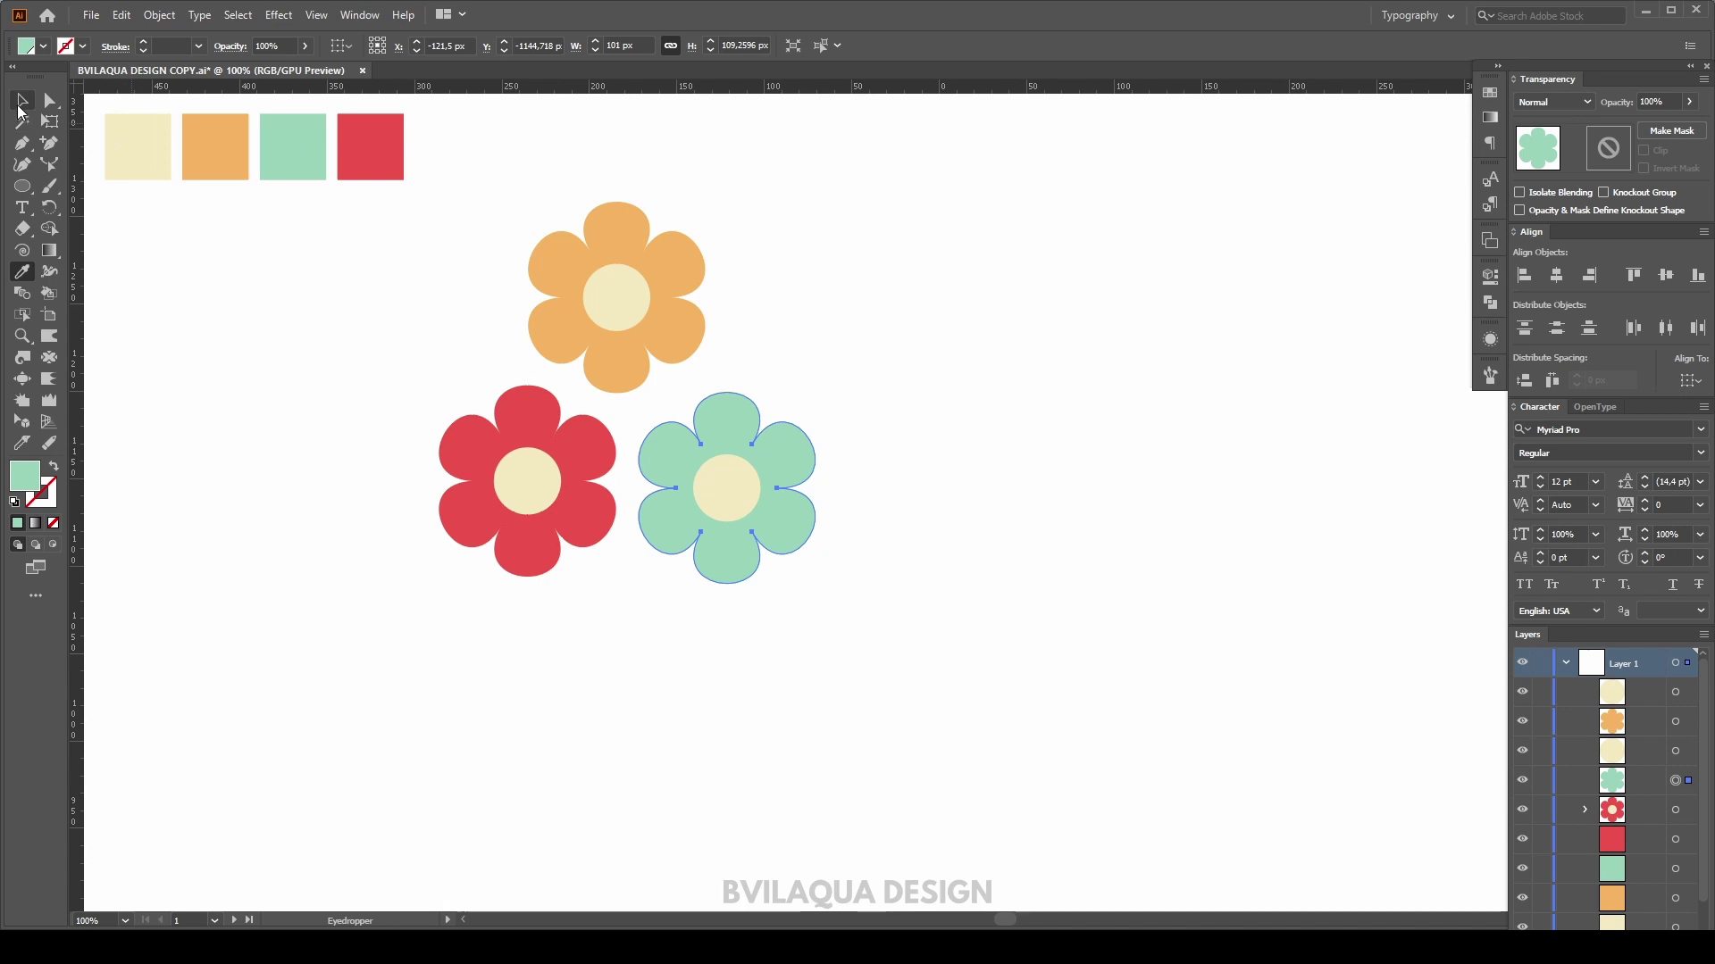
pyautogui.click(21, 105)
pyautogui.click(309, 382)
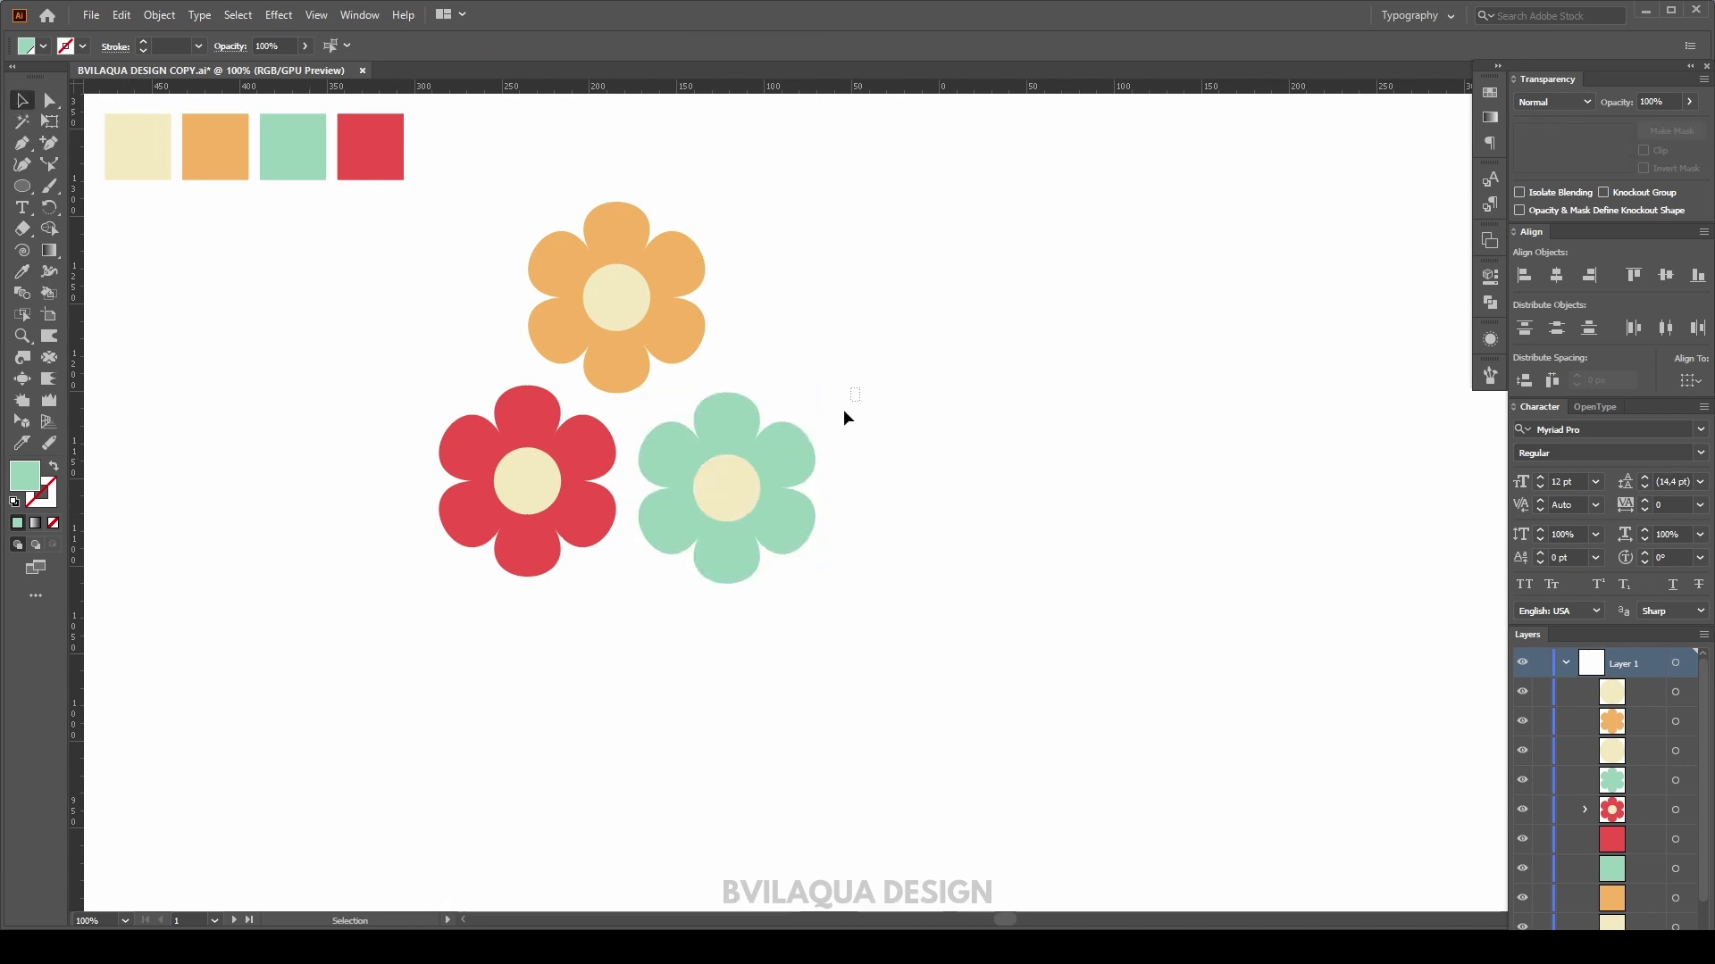
# - Group the green flower's petals with its center, and group the orange flower's petals with its center
pyautogui.moveTo(843, 409); pyautogui.dragTo(722, 523)
pyautogui.hotkey('ctrl', 'g')
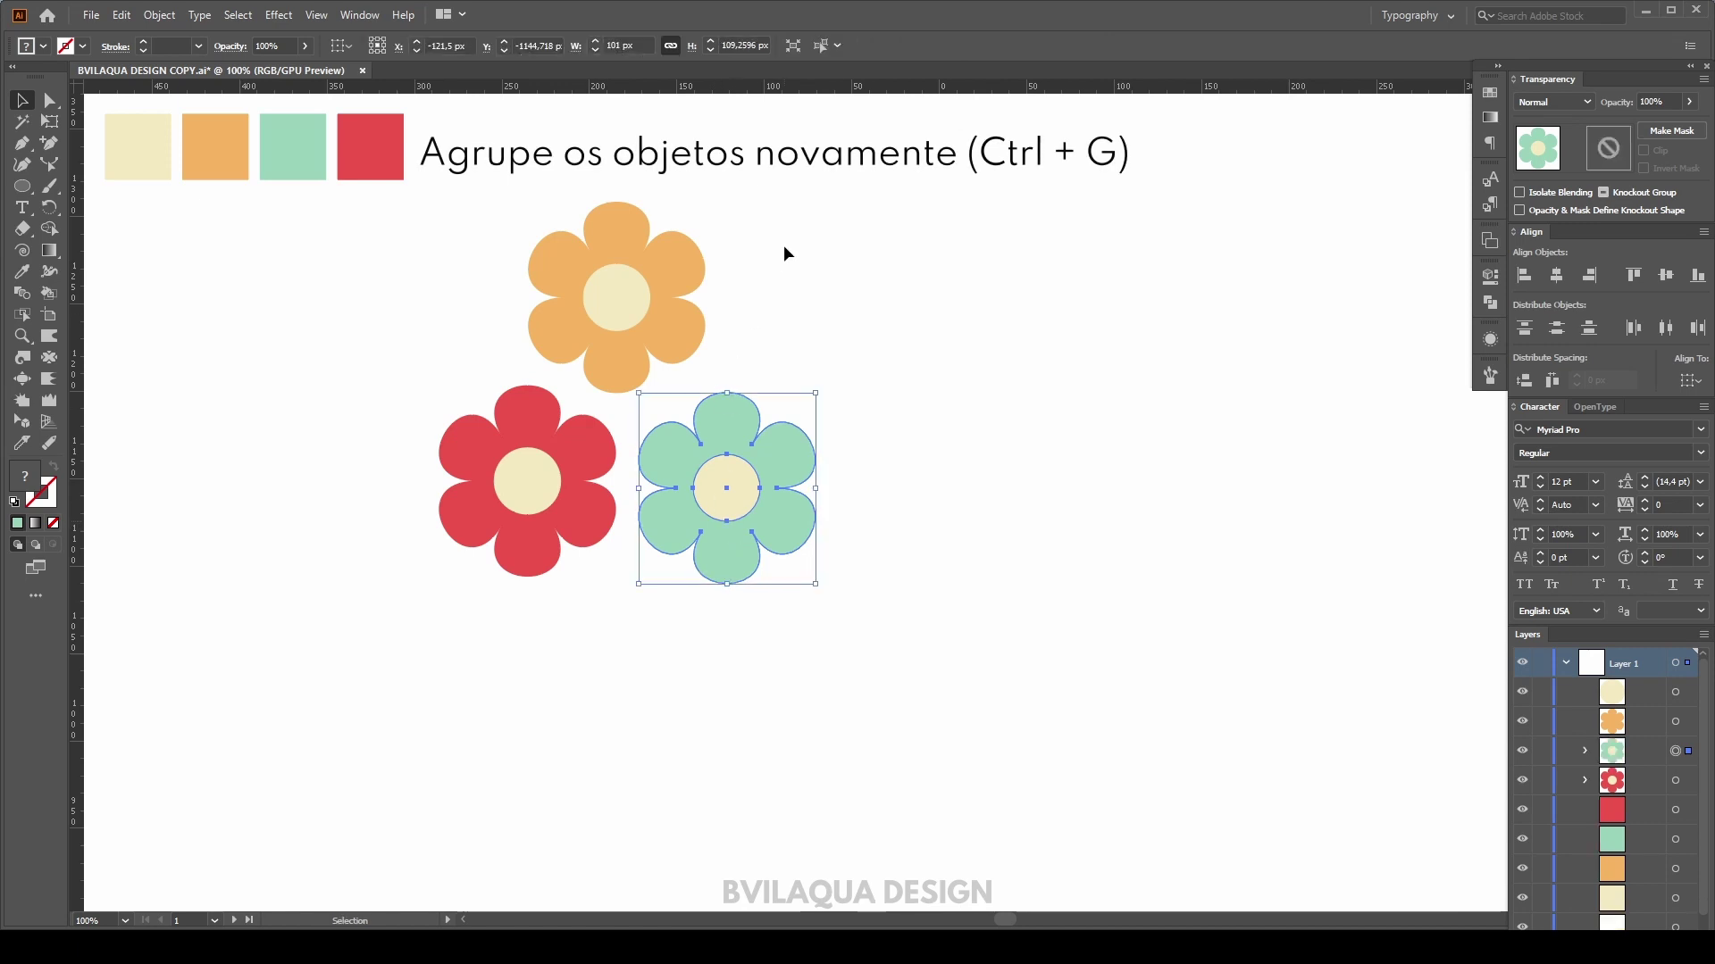
pyautogui.moveTo(784, 250); pyautogui.dragTo(601, 345)
pyautogui.hotkey('ctrl', 'g')
pyautogui.press('v')
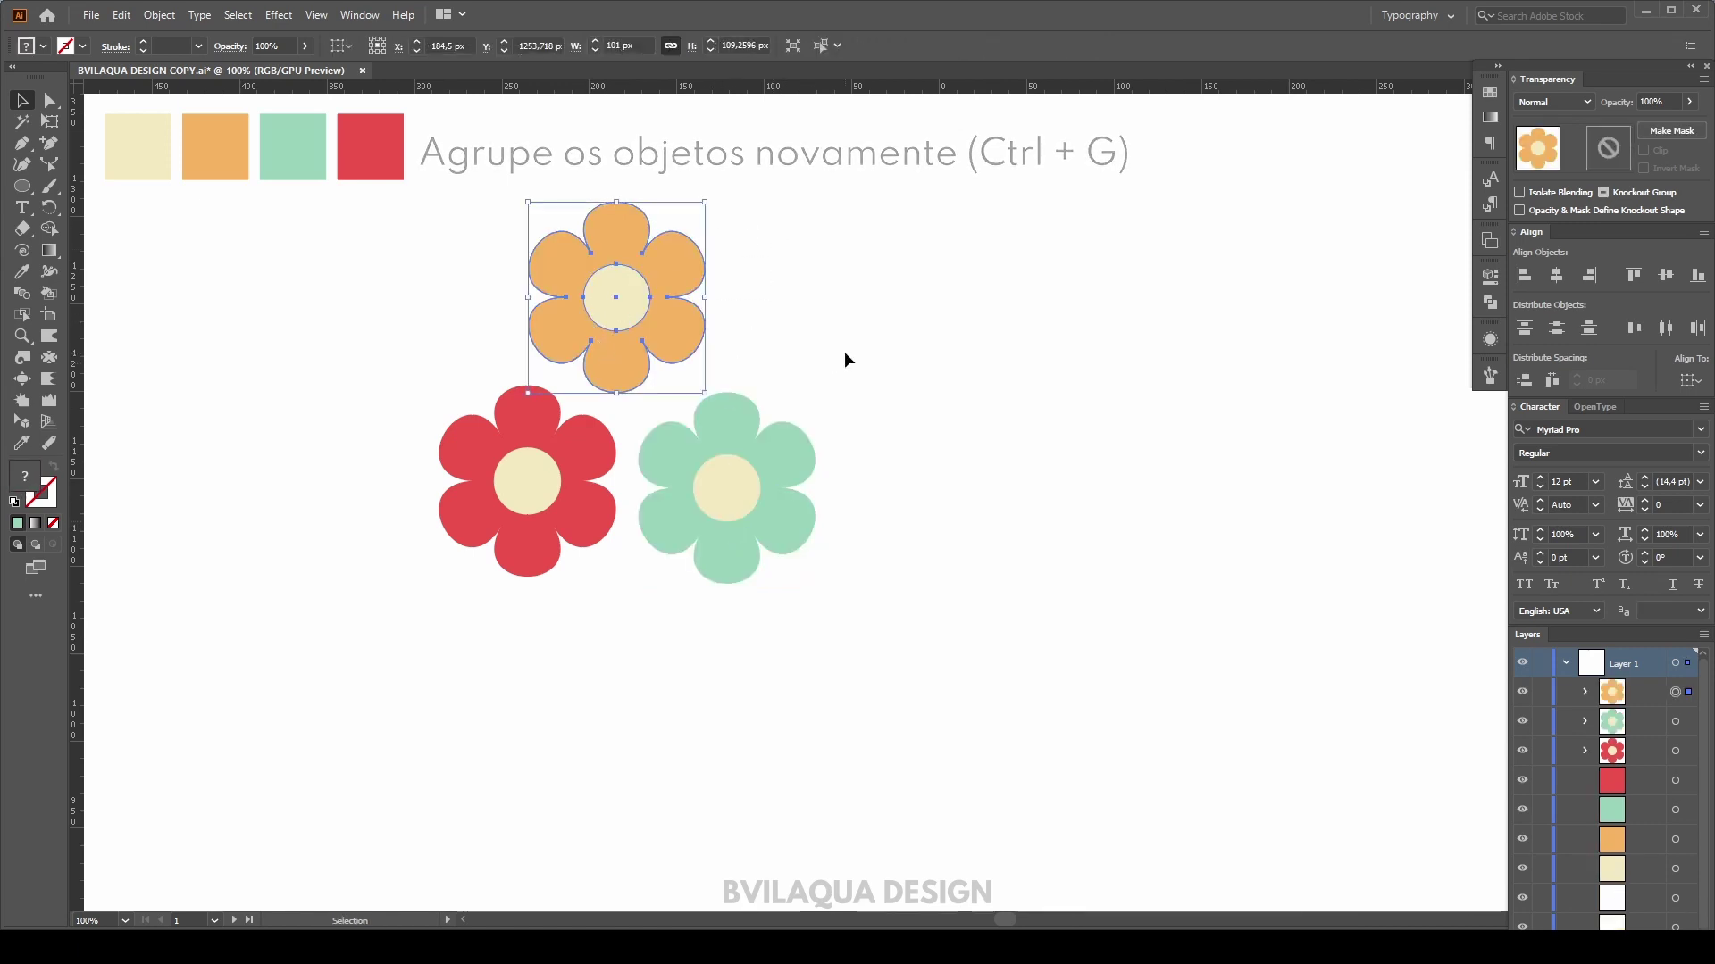
pyautogui.click(844, 351)
# - Align the red and green flowers to each other by their vertical centers
pyautogui.moveTo(881, 461); pyautogui.dragTo(451, 499)
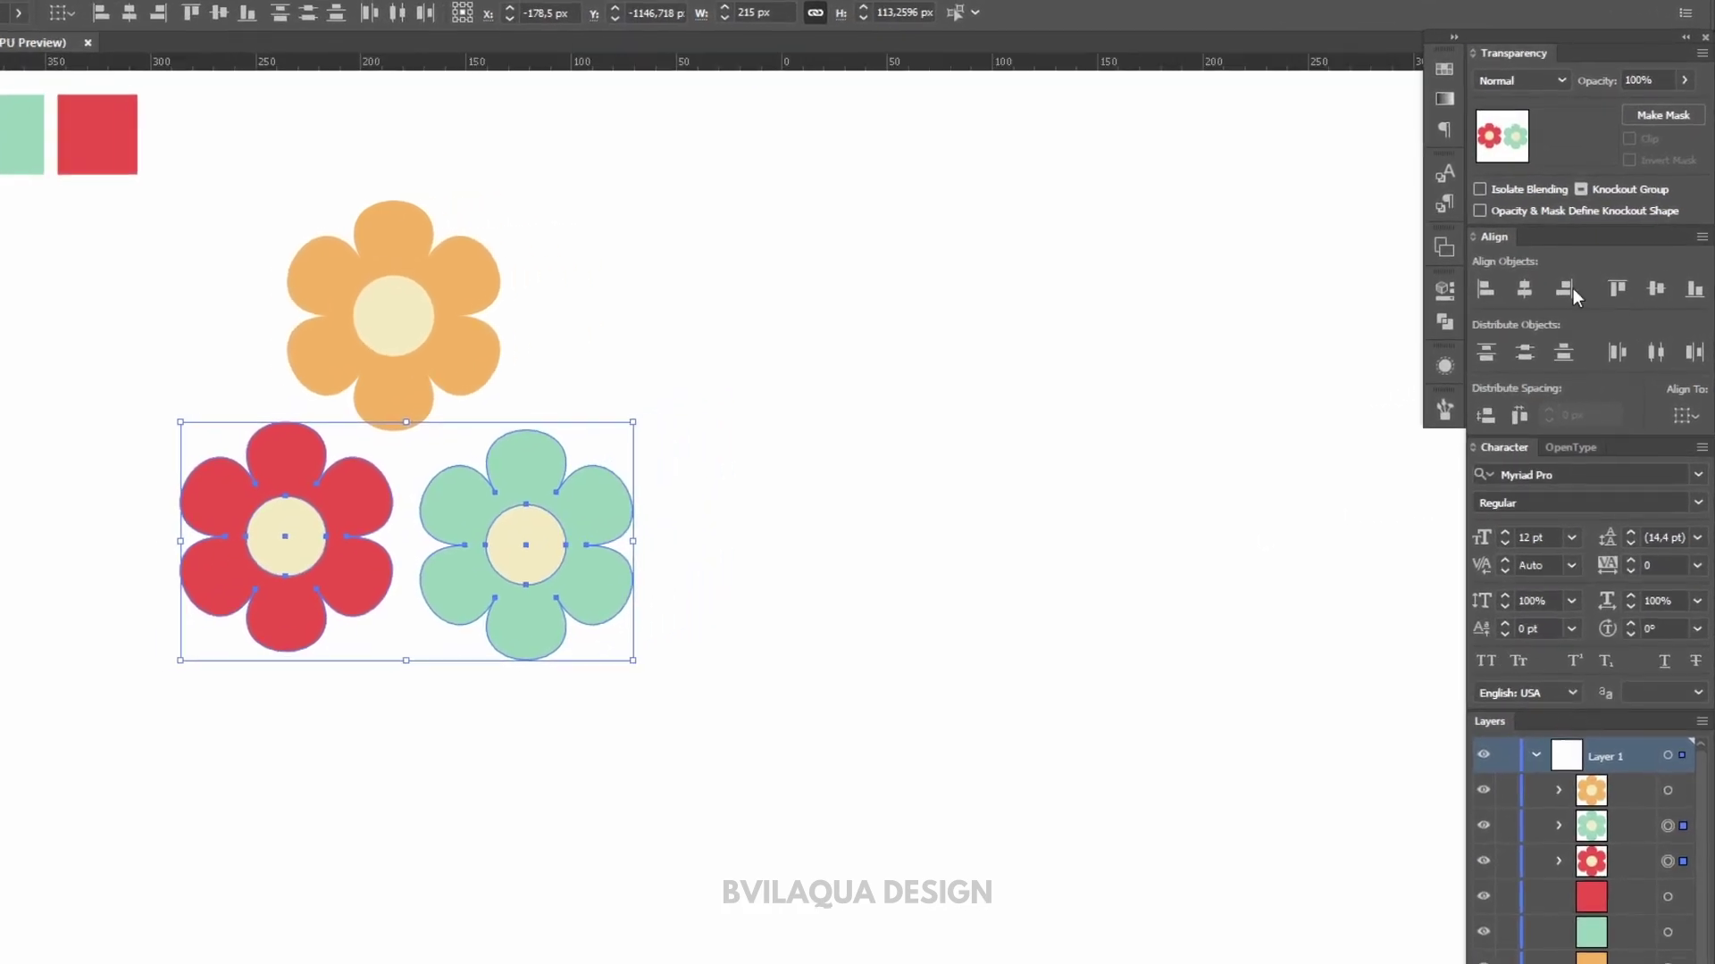
pyautogui.click(1663, 296)
pyautogui.click(848, 604)
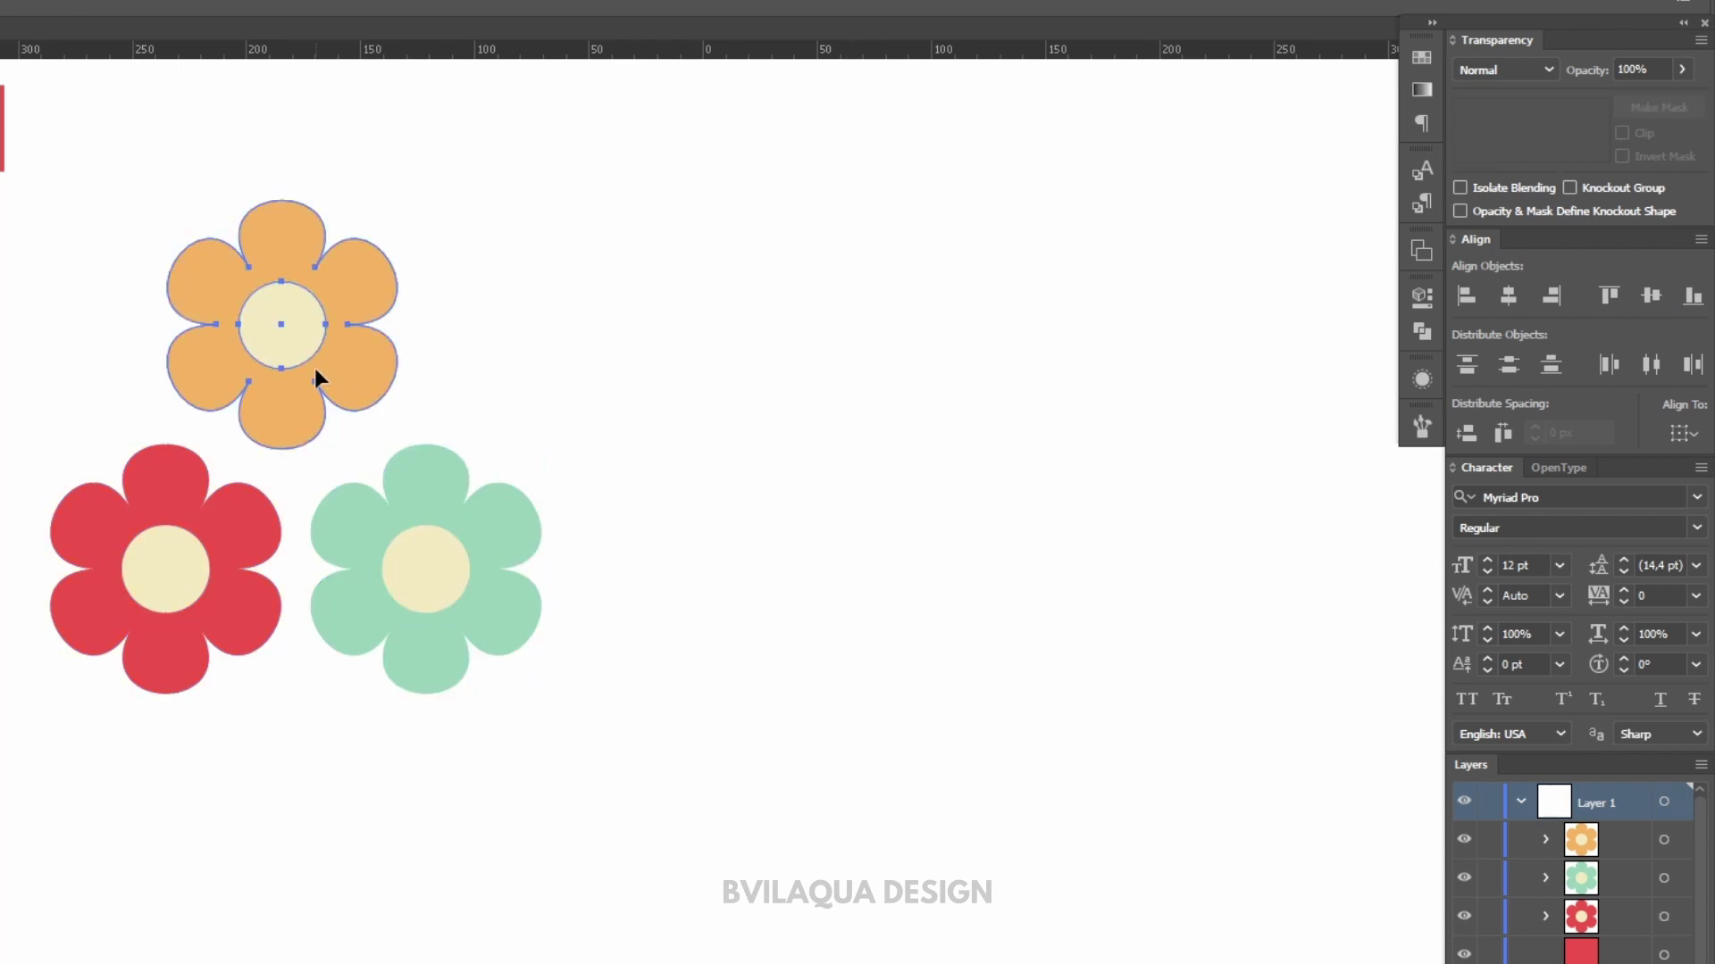
# - Reposition the orange flower slightly lower, nestled between the red and green flowers
pyautogui.click(315, 368)
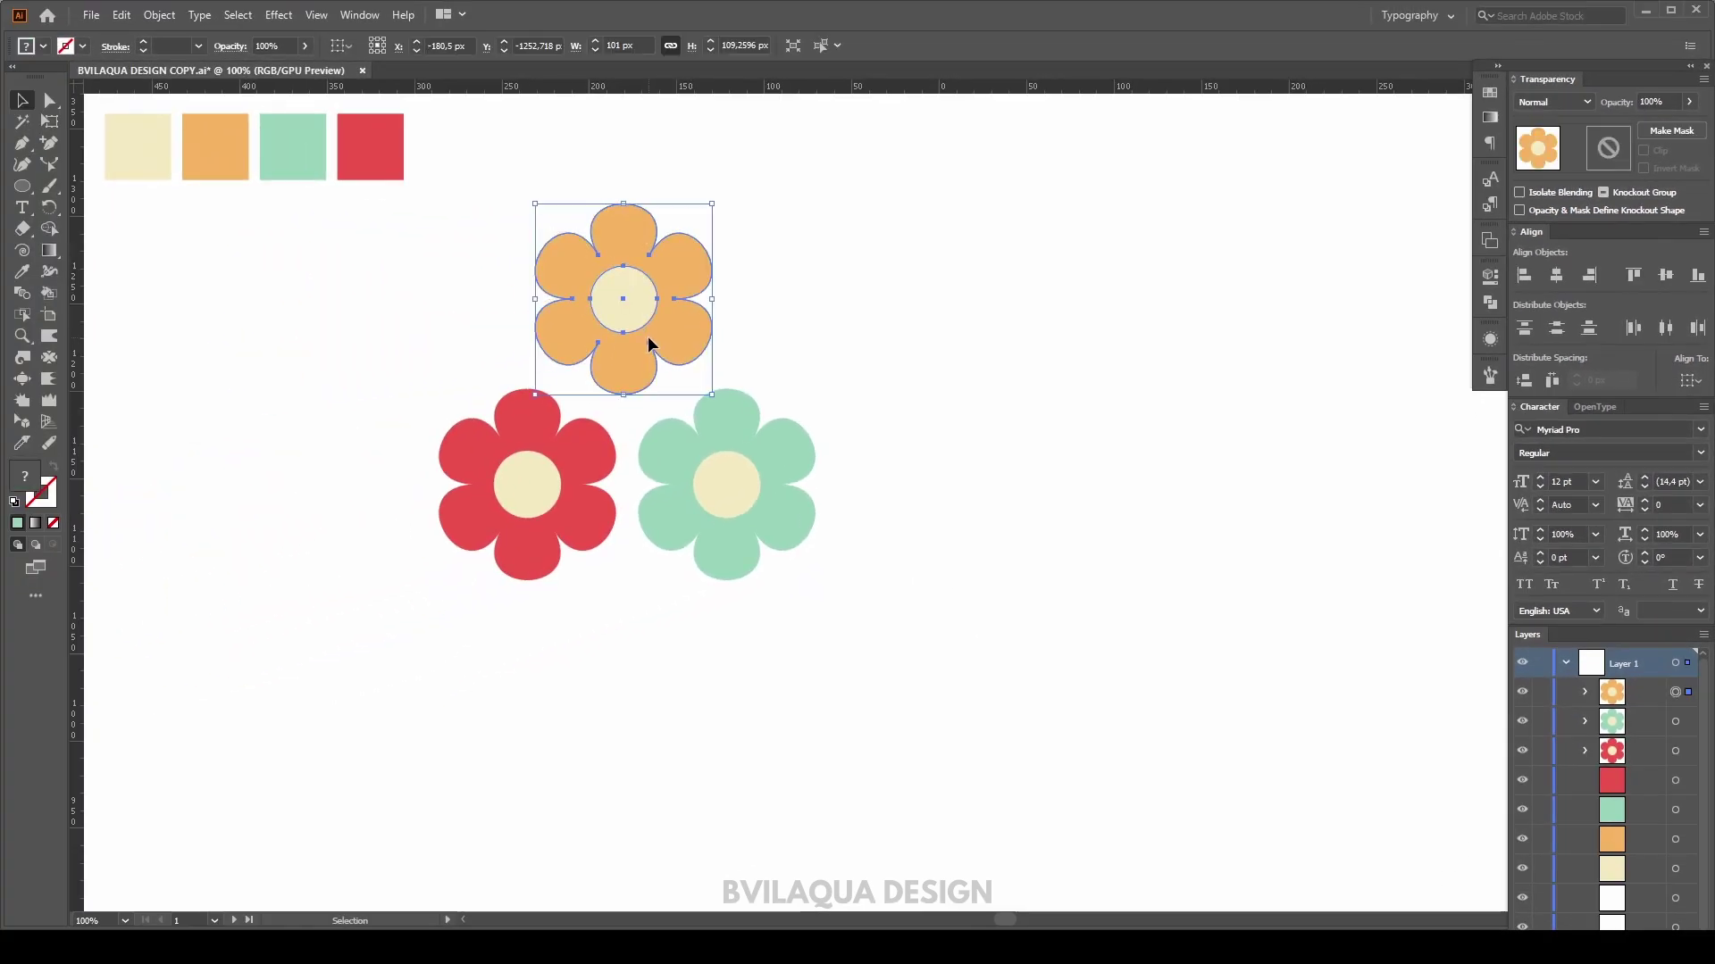
pyautogui.moveTo(649, 338); pyautogui.dragTo(658, 341)
pyautogui.click(804, 325)
pyautogui.click(786, 318)
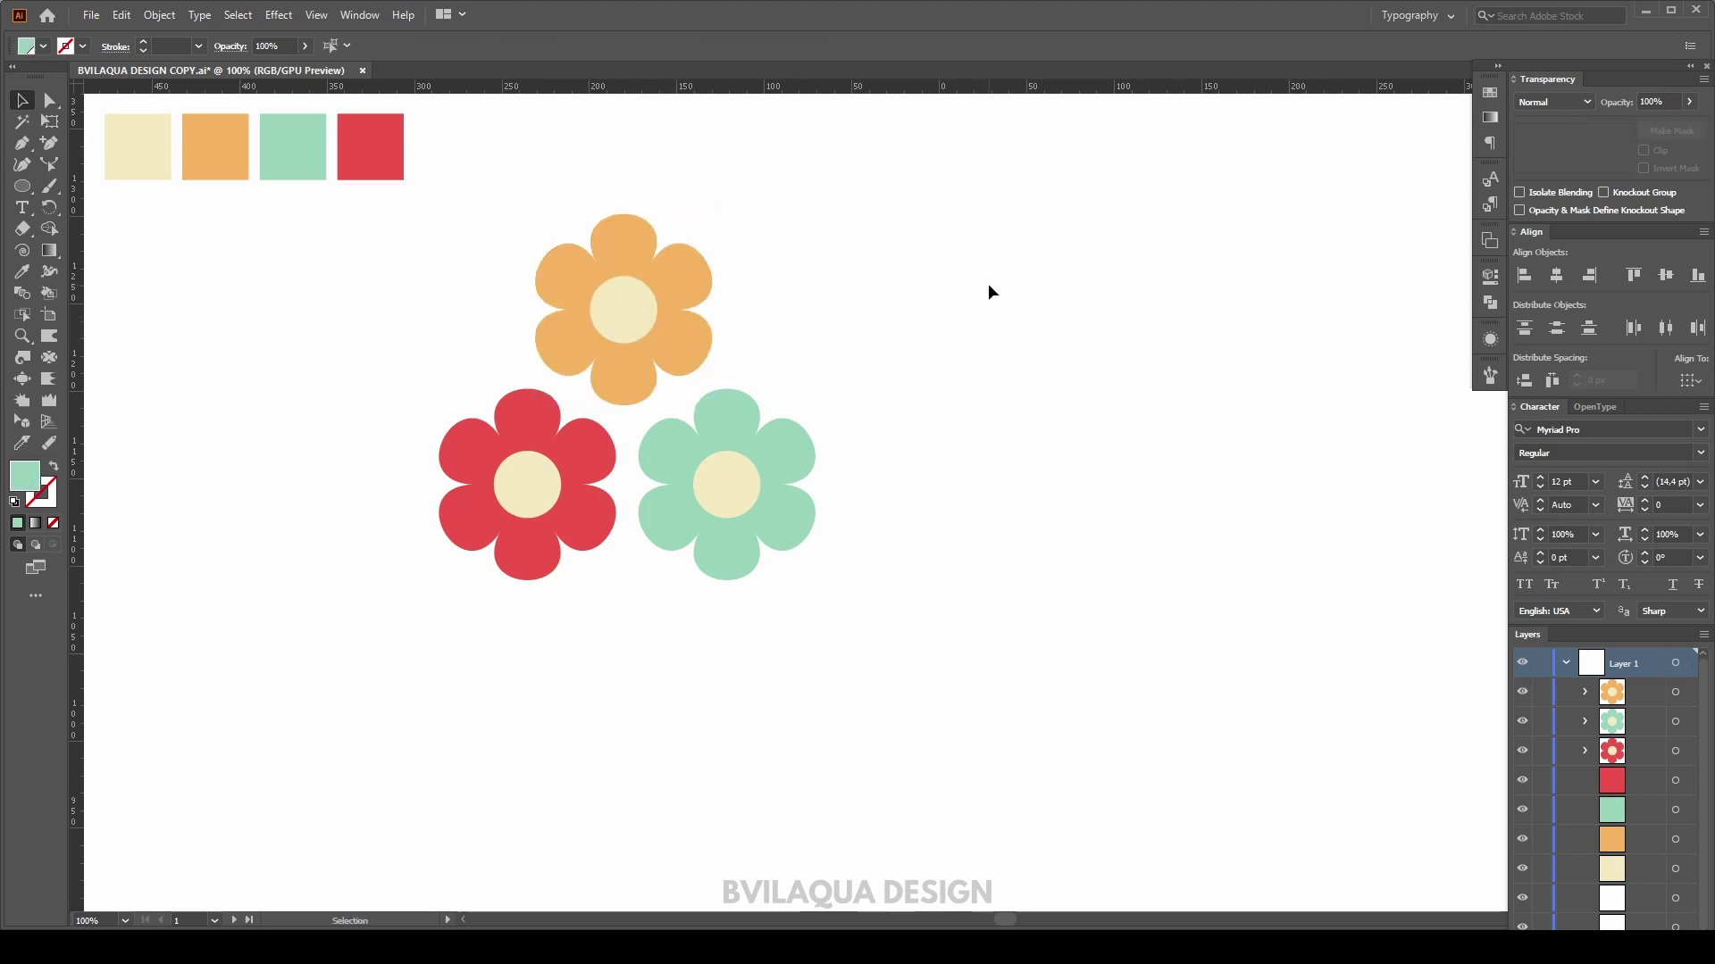
pyautogui.click(678, 339)
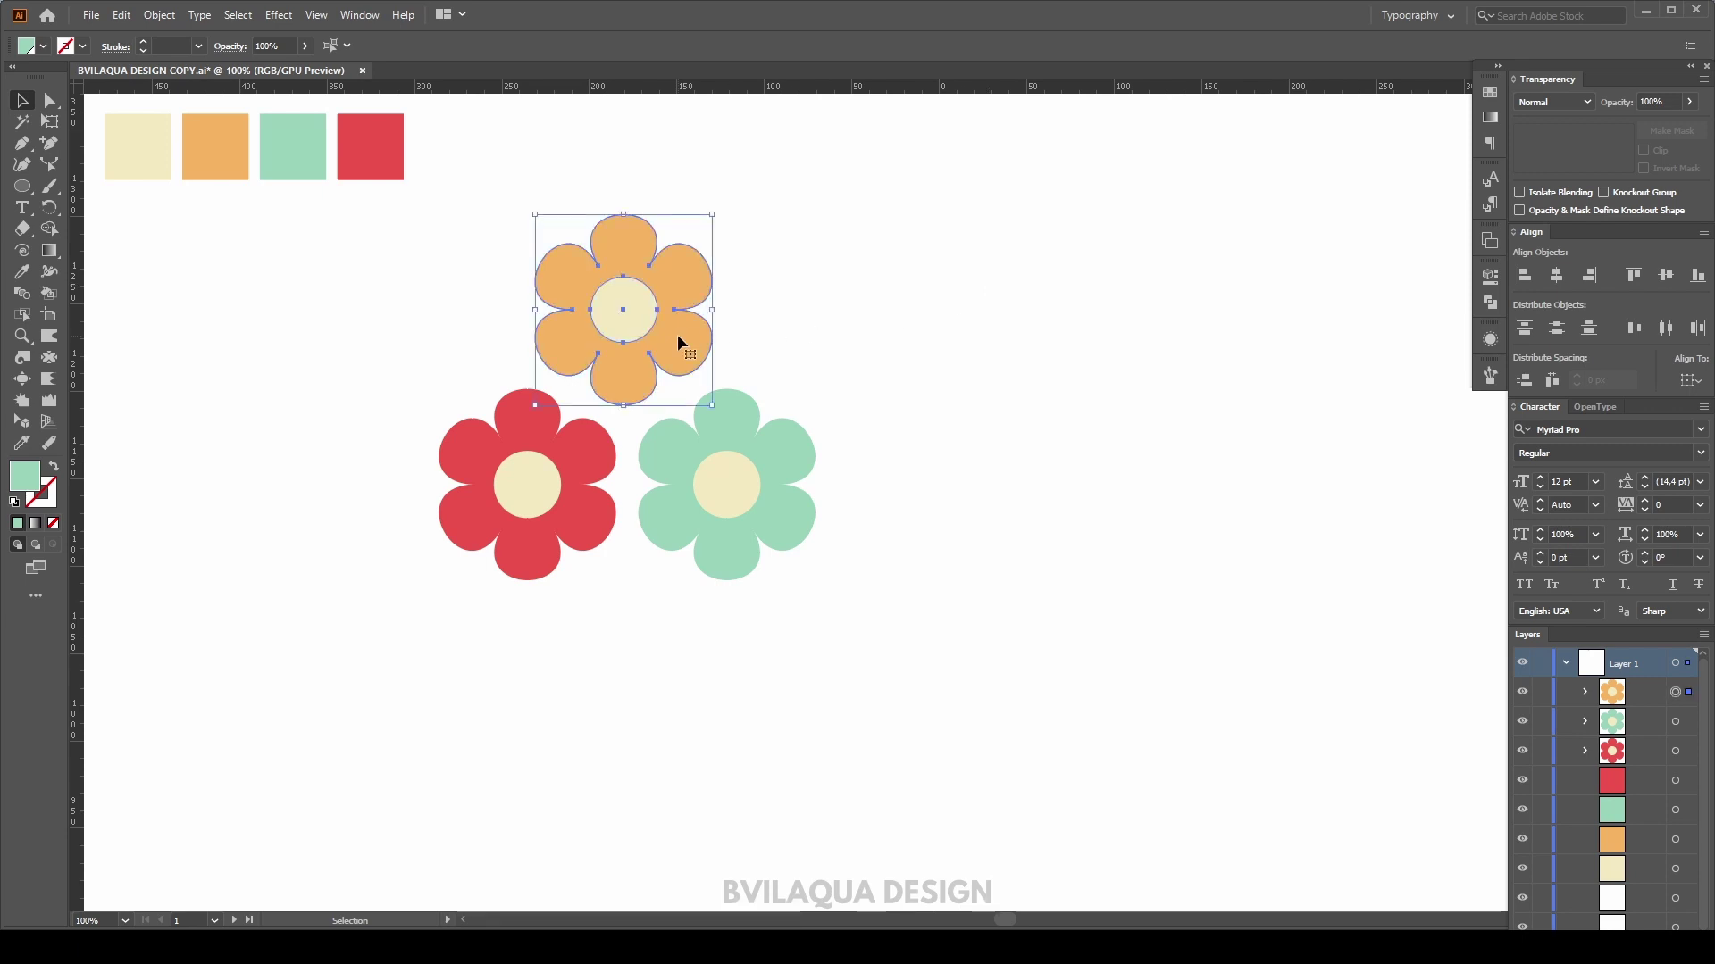
pyautogui.keyDown('shift'); pyautogui.click(708, 486); pyautogui.keyUp('shift')
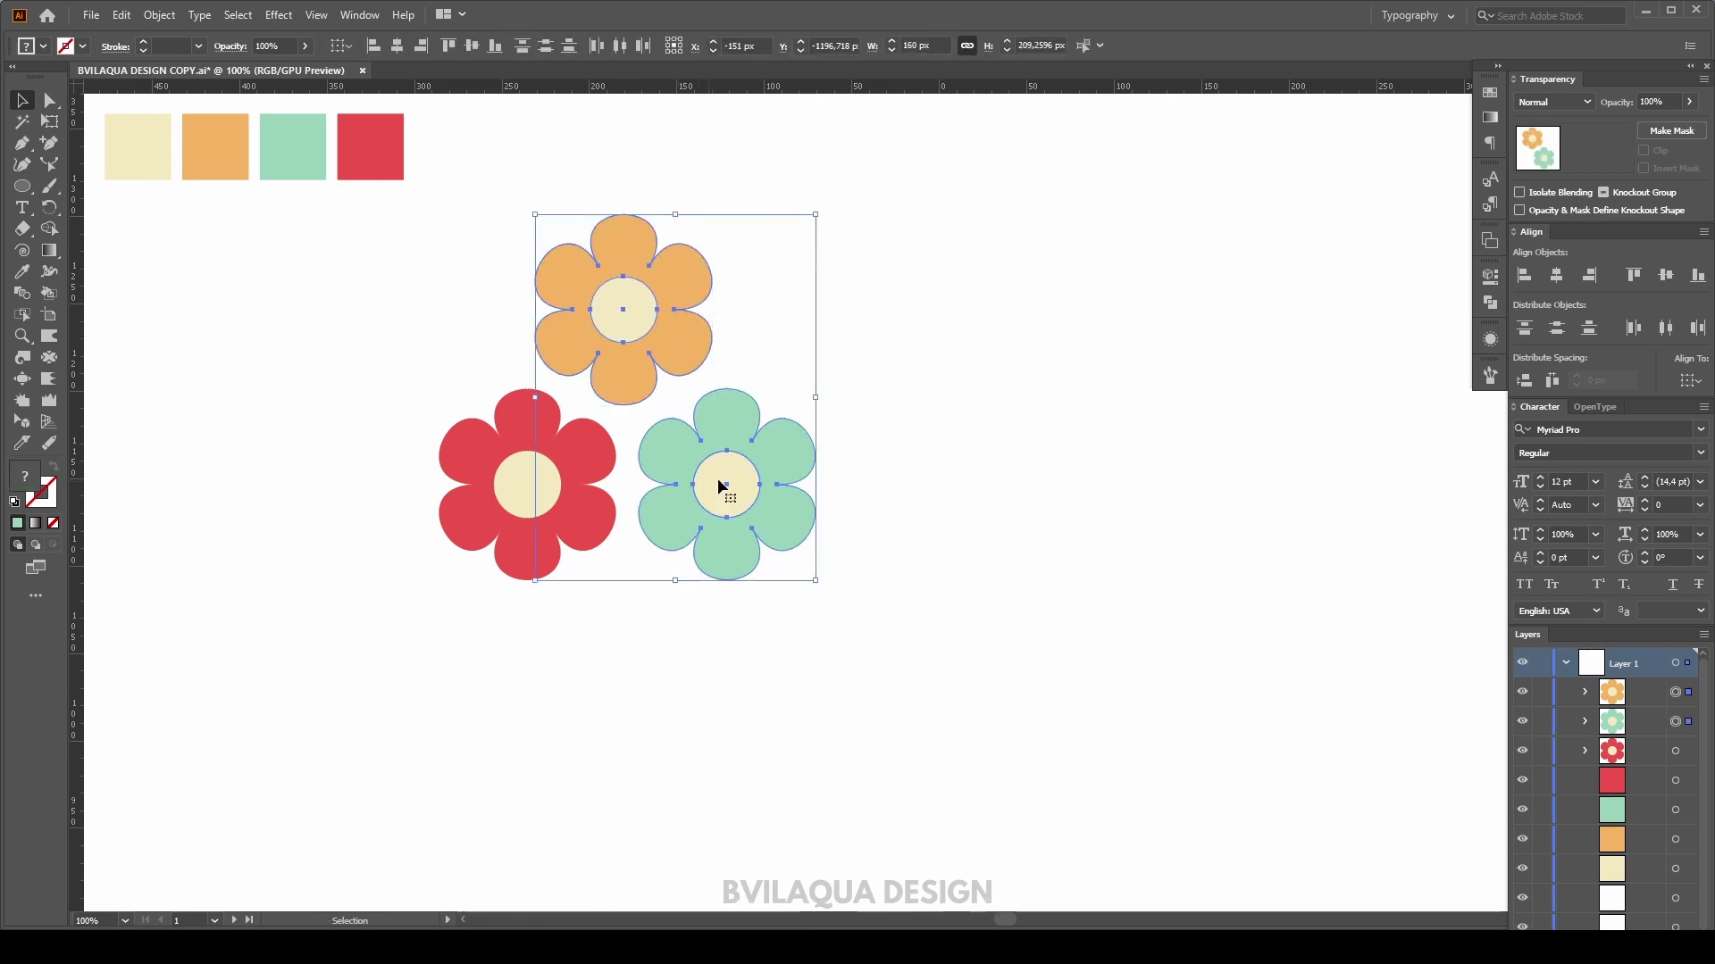
pyautogui.click(961, 442)
# - Group the red and green flowers together as one object
pyautogui.moveTo(919, 471); pyautogui.dragTo(483, 496)
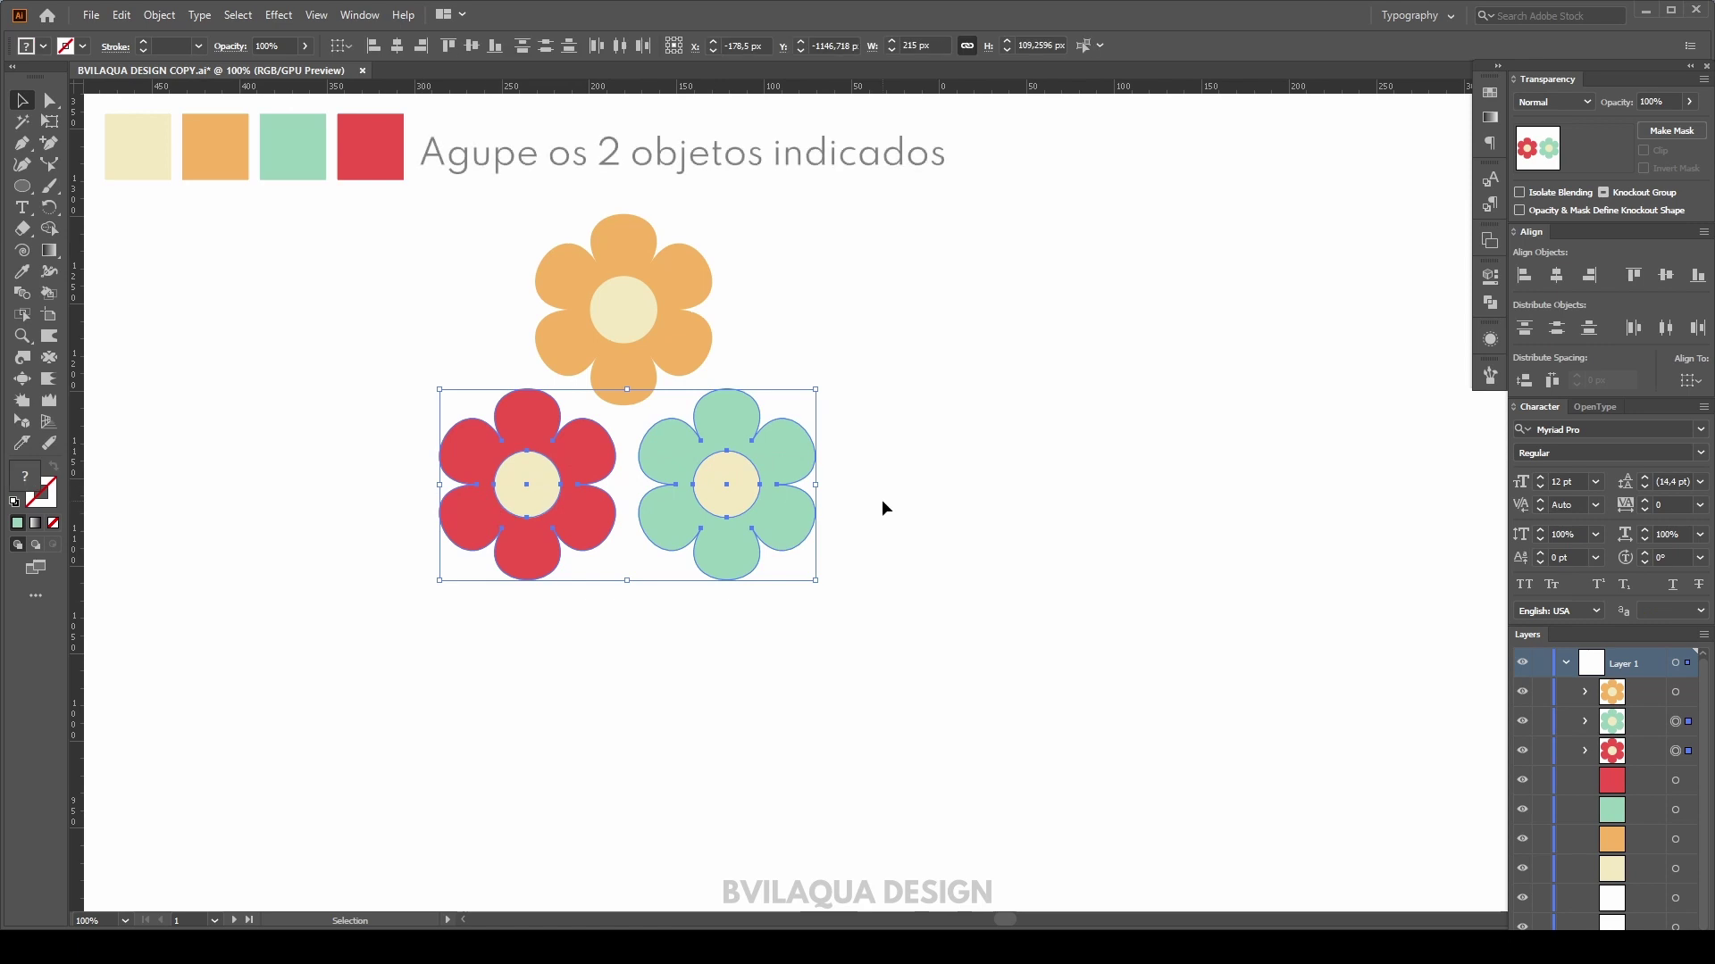
pyautogui.press('a')
pyautogui.hotkey('ctrl', 'g')
pyautogui.press('v')
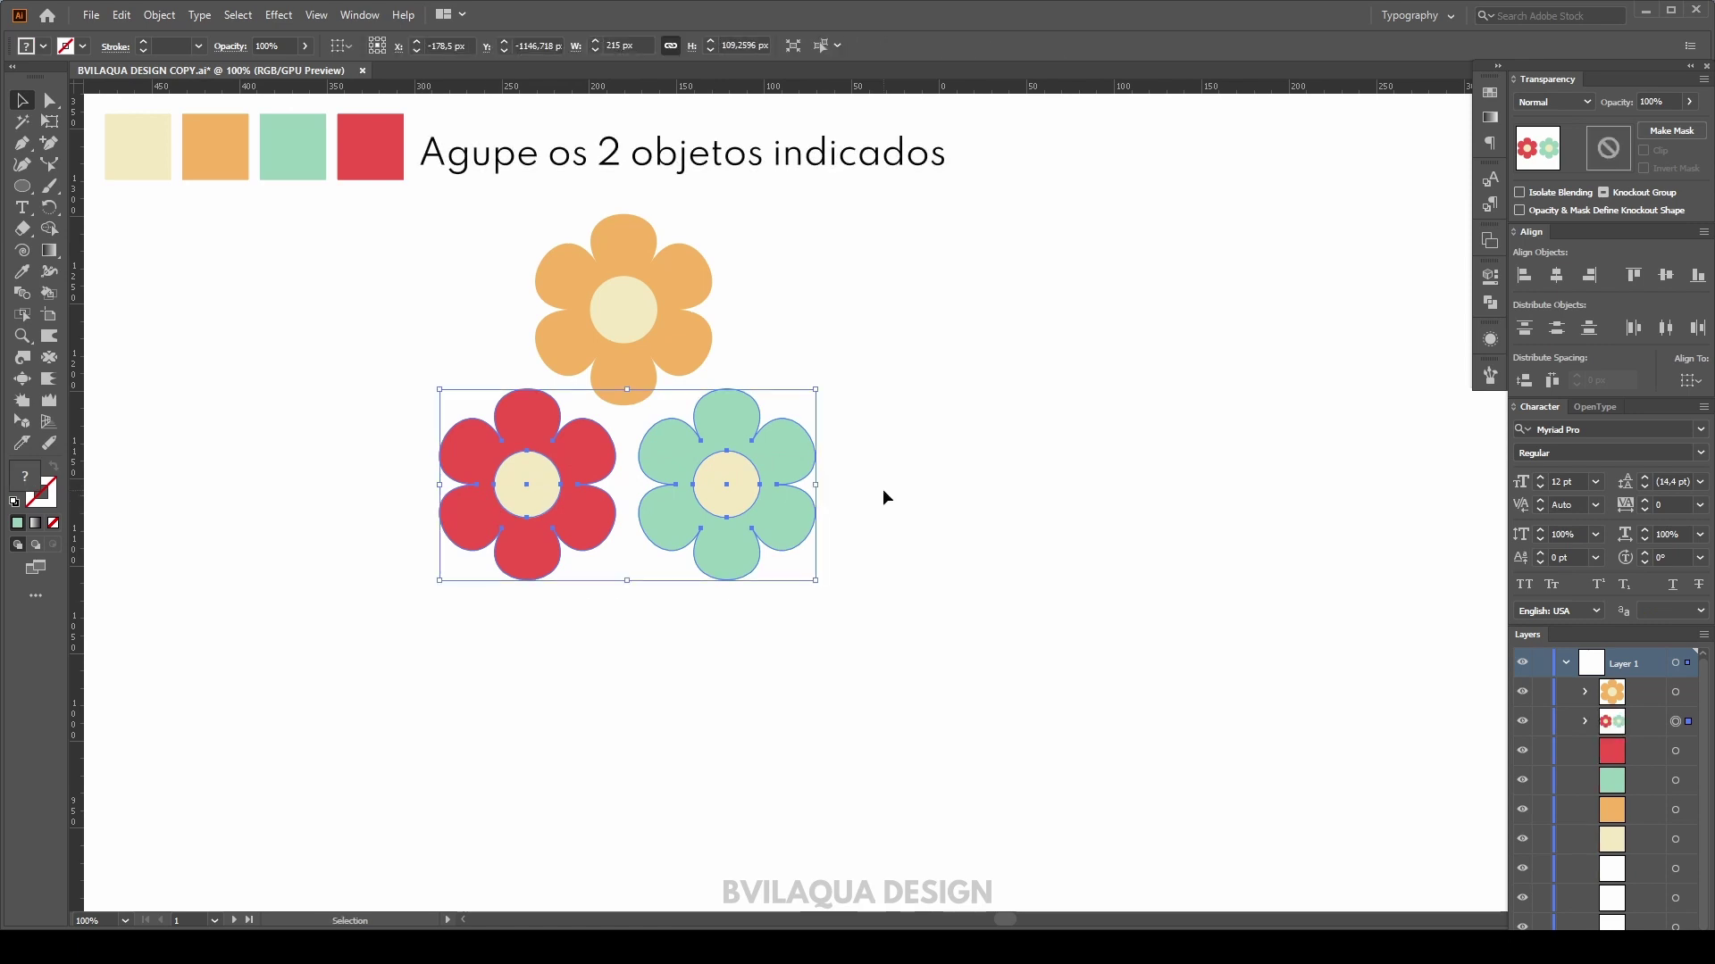
pyautogui.click(883, 490)
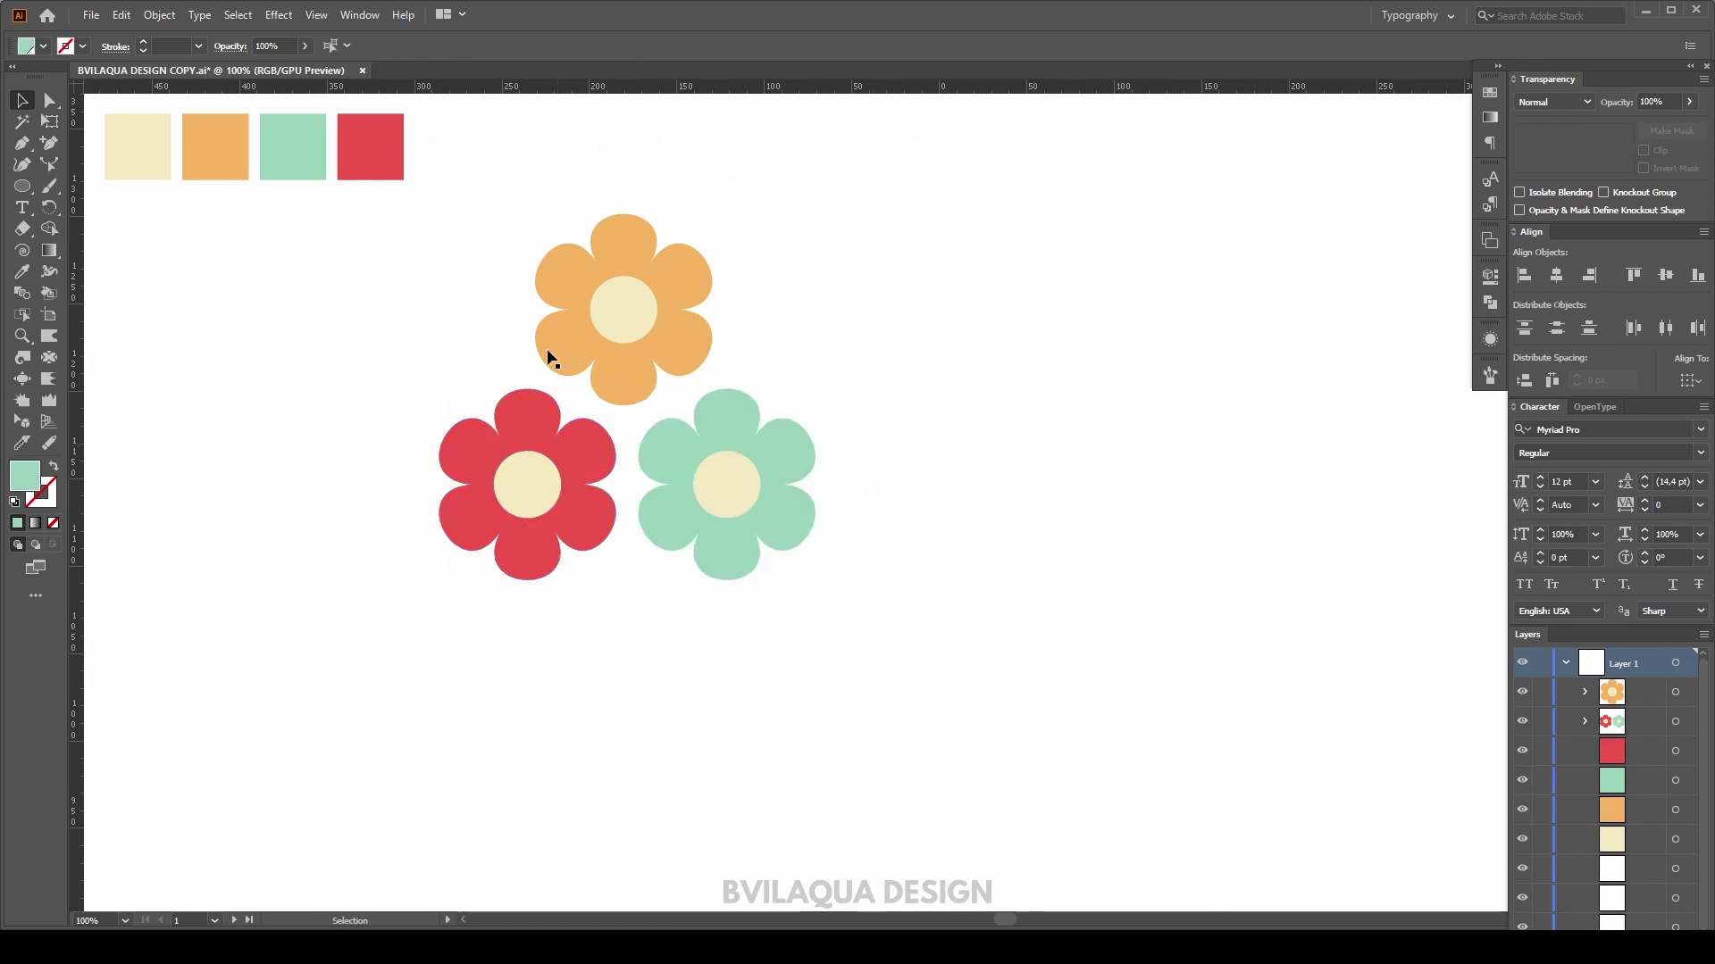
# - Align the orange flower and the red-green pair by their horizontal centers
pyautogui.moveTo(459, 307); pyautogui.dragTo(844, 605)
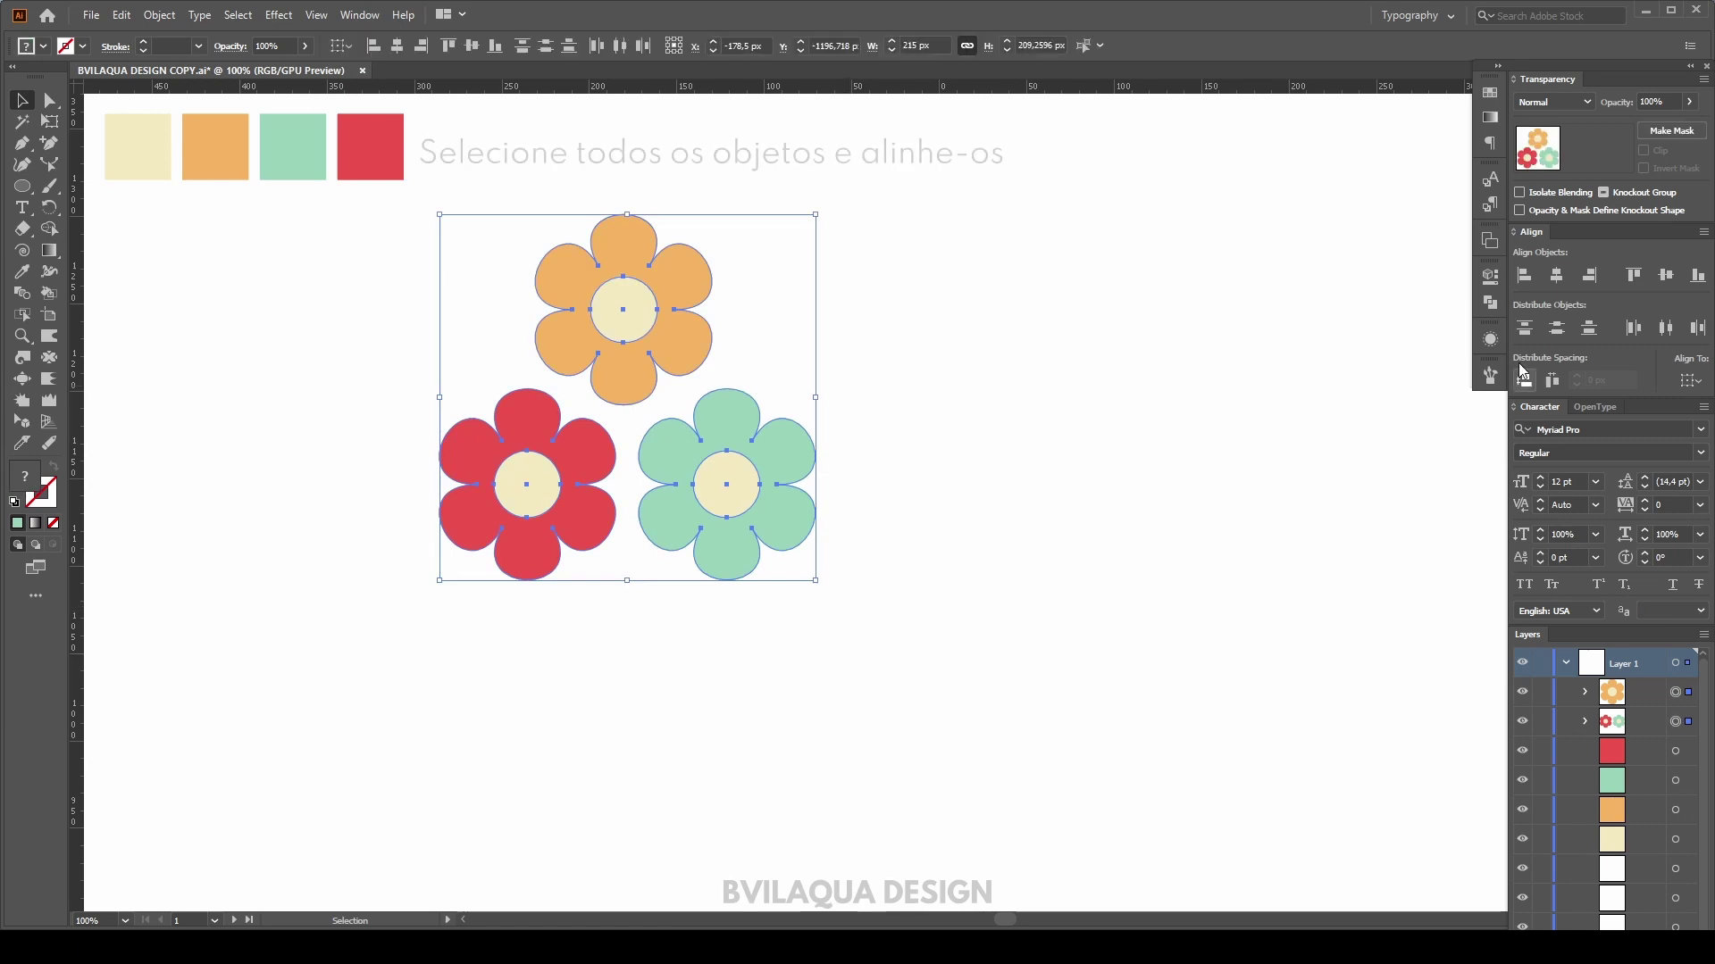
pyautogui.click(1561, 278)
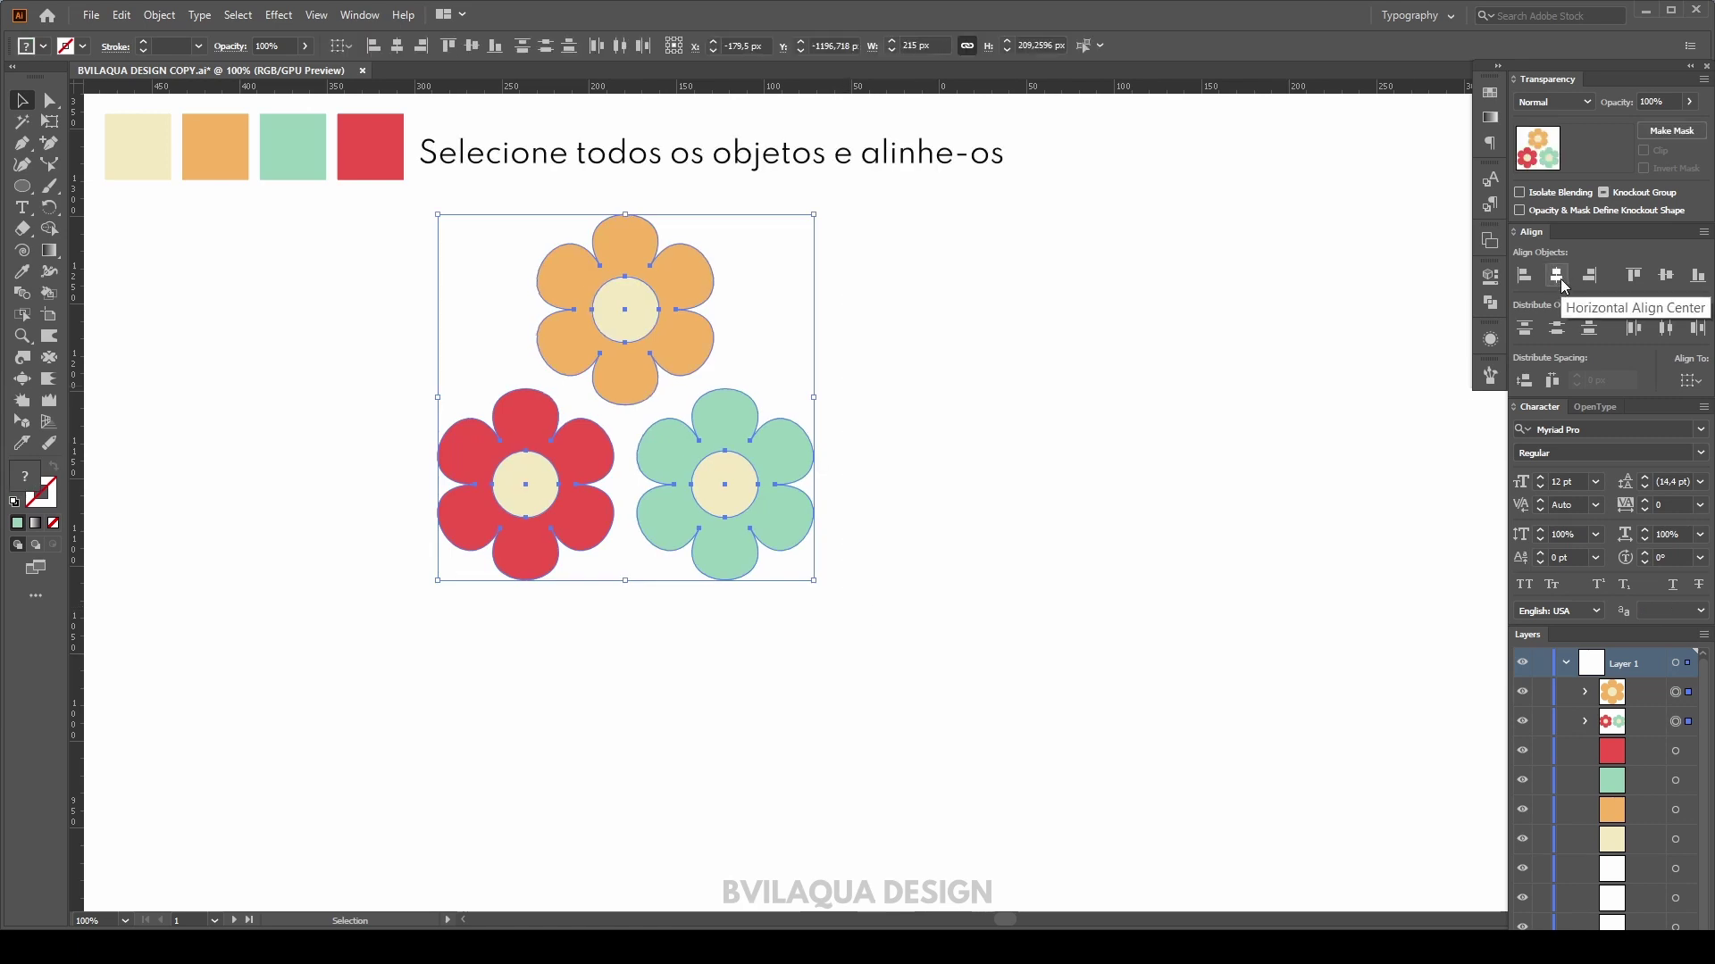
pyautogui.click(1071, 501)
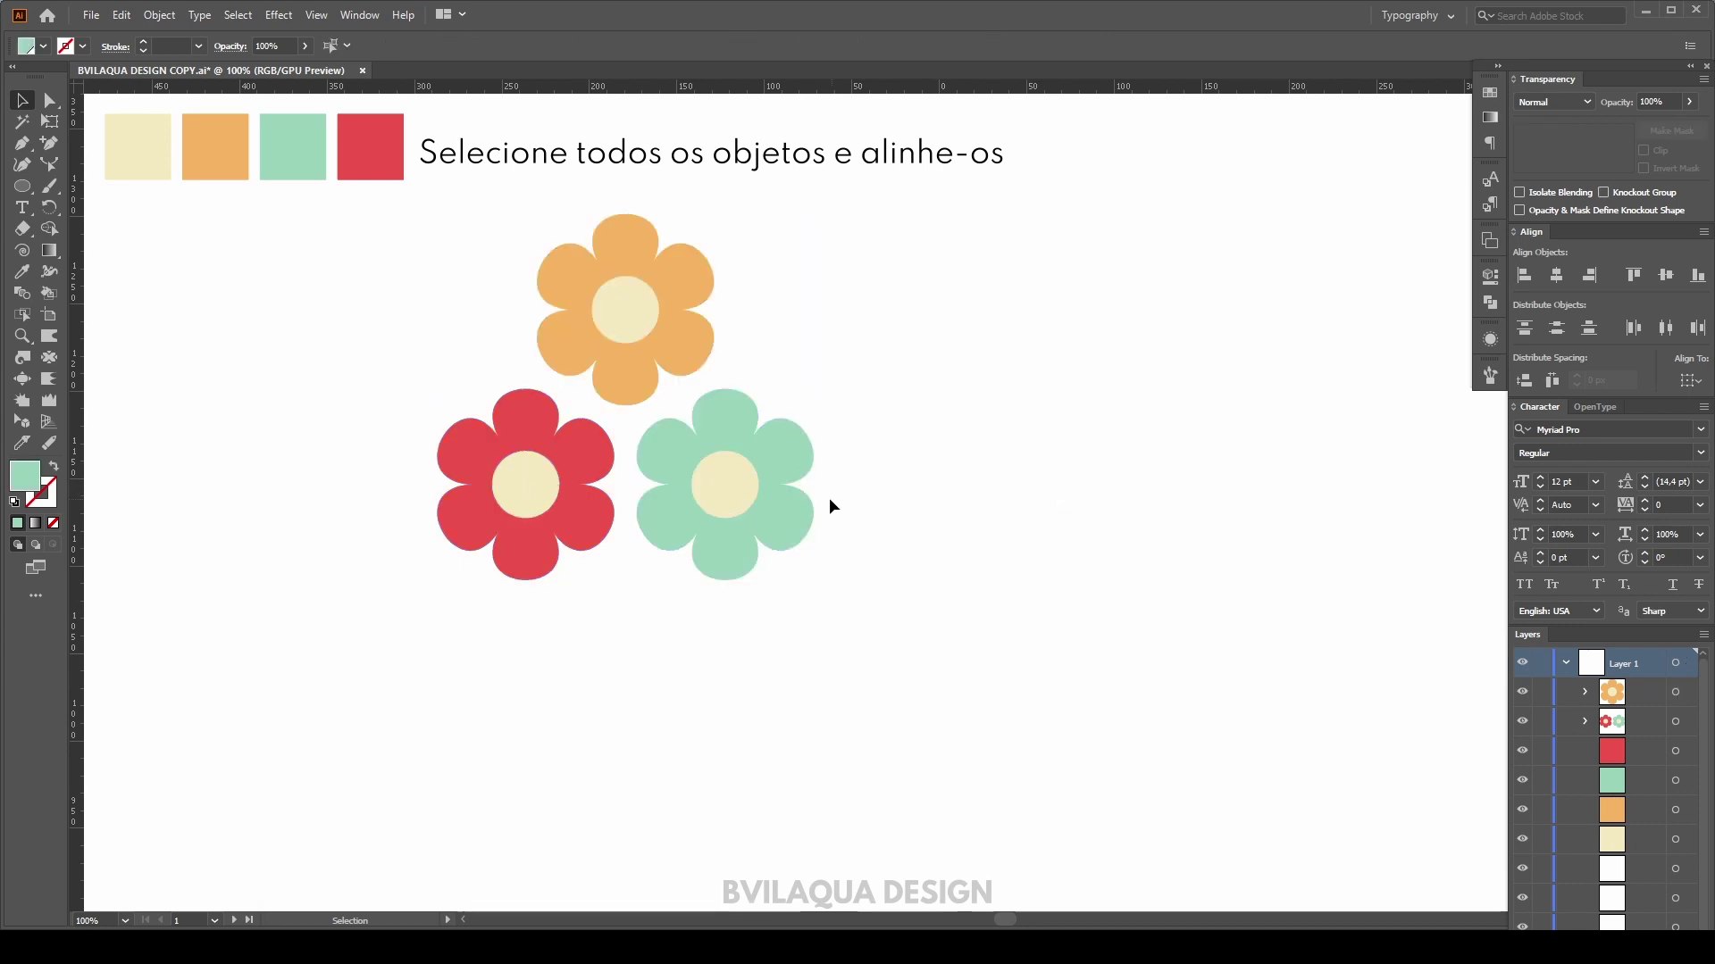
# - Ungroup the red-green pair so the two flowers are separate groups
pyautogui.click(801, 509)
pyautogui.click(680, 353)
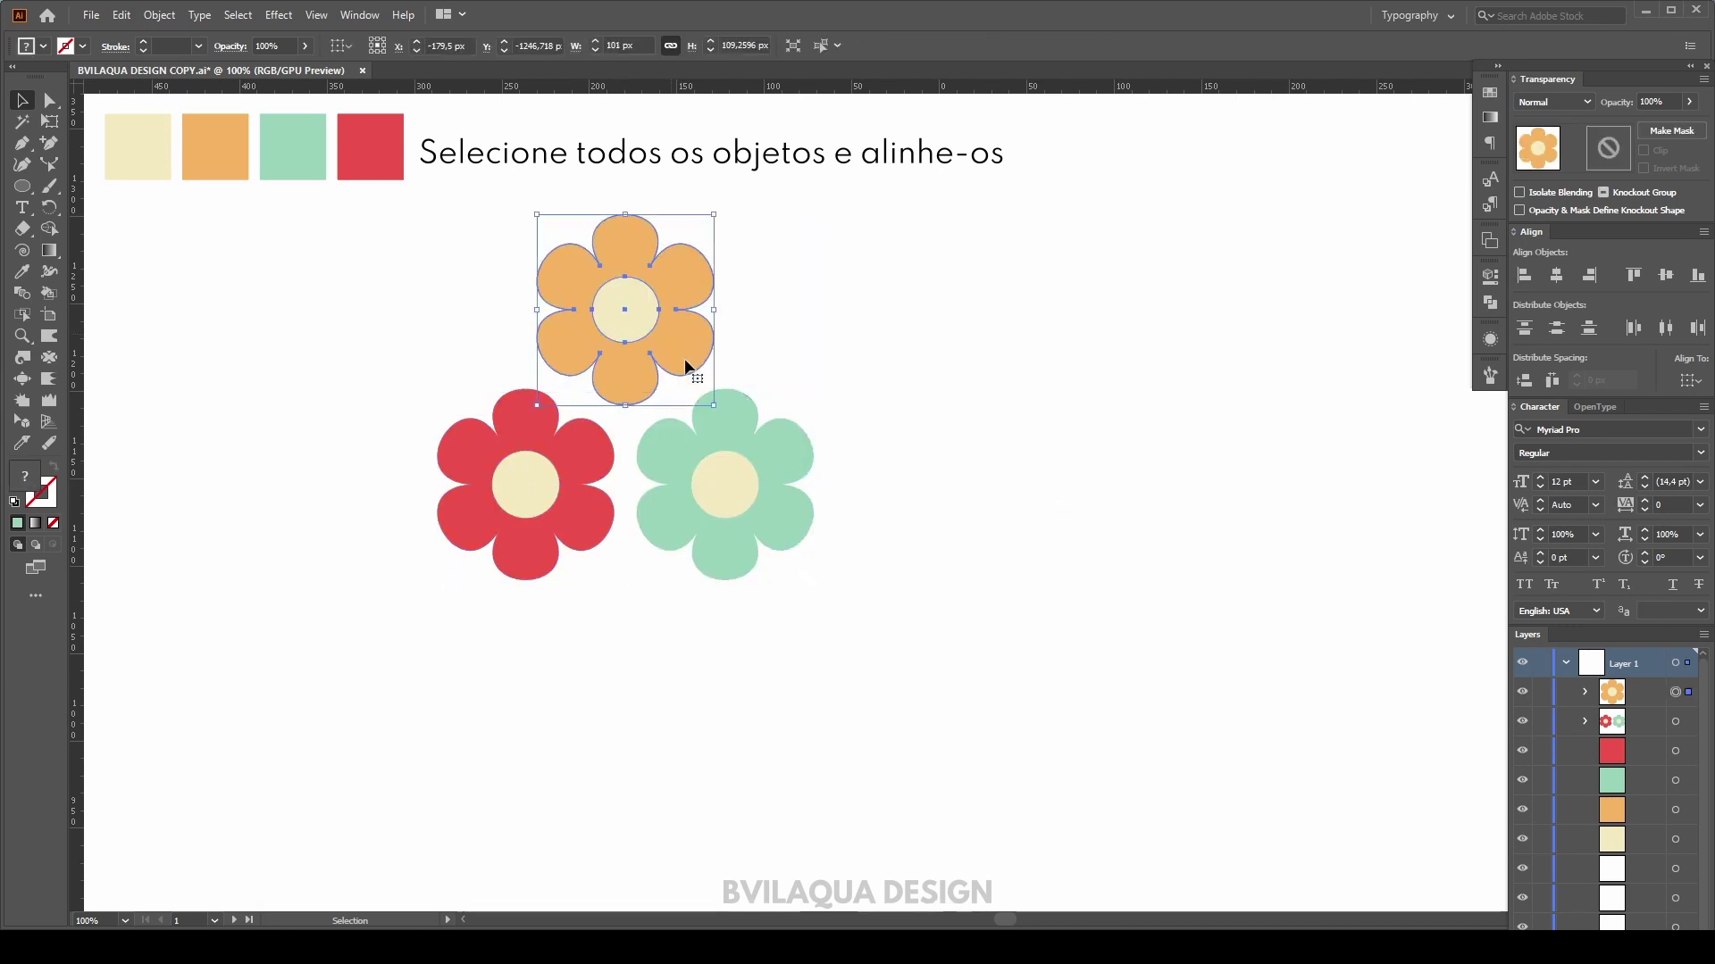
pyautogui.click(764, 502)
pyautogui.rightClick(764, 502)
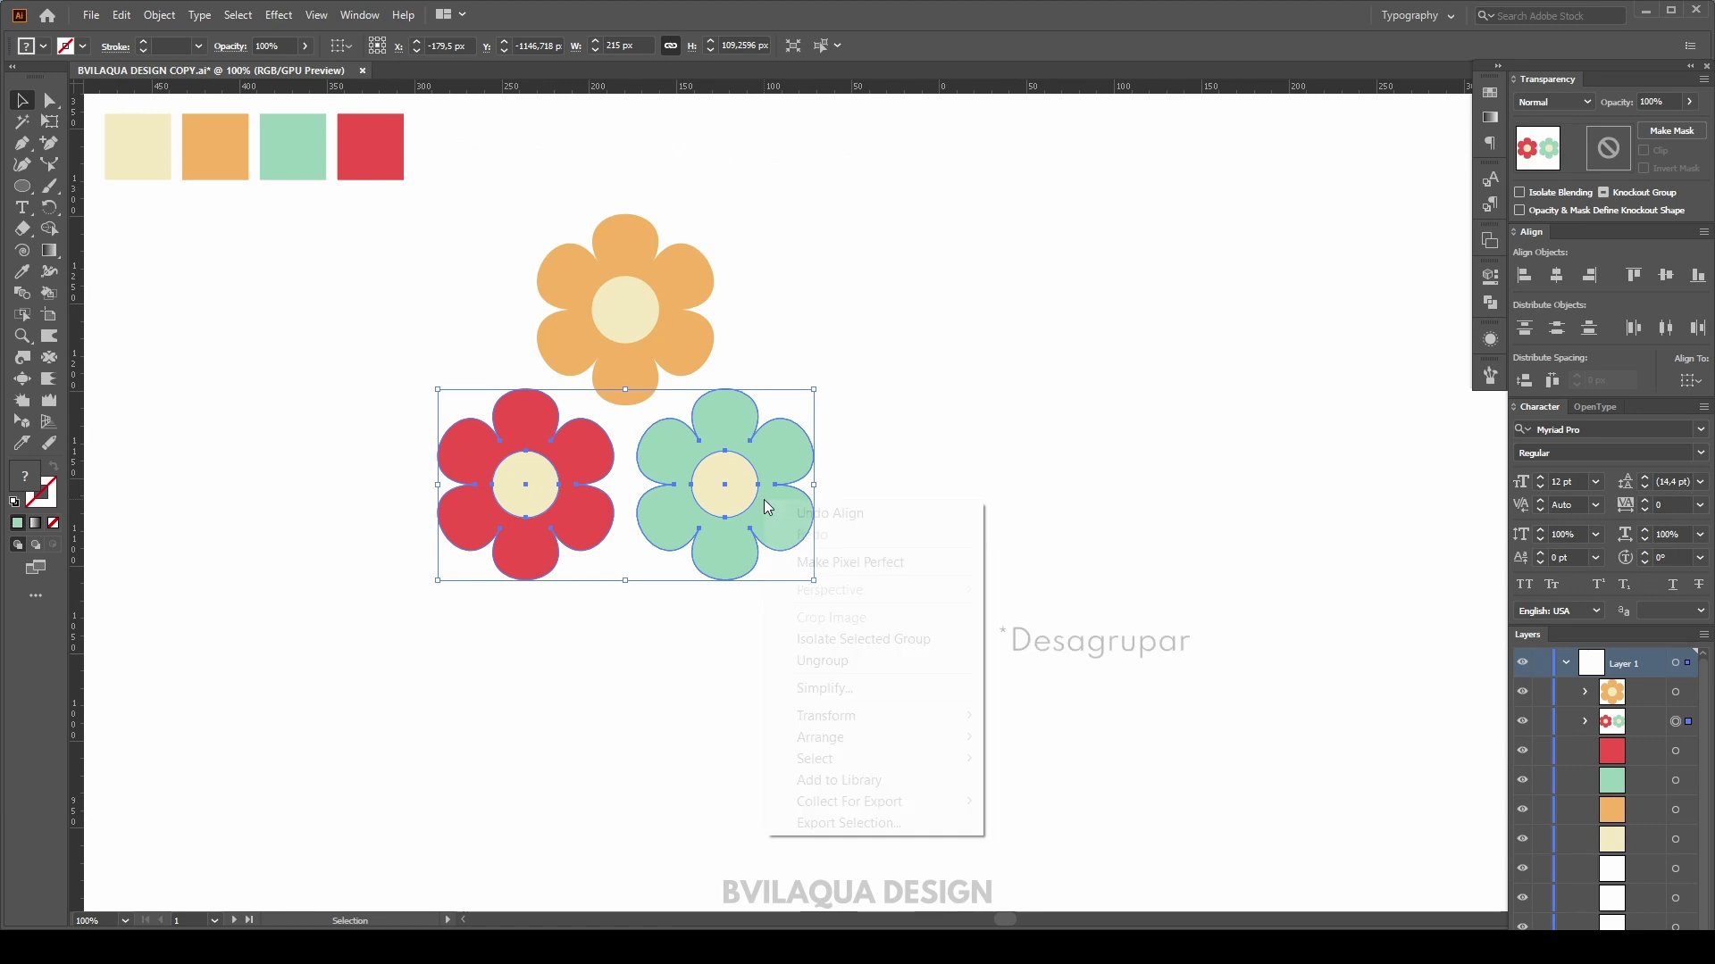
pyautogui.click(838, 662)
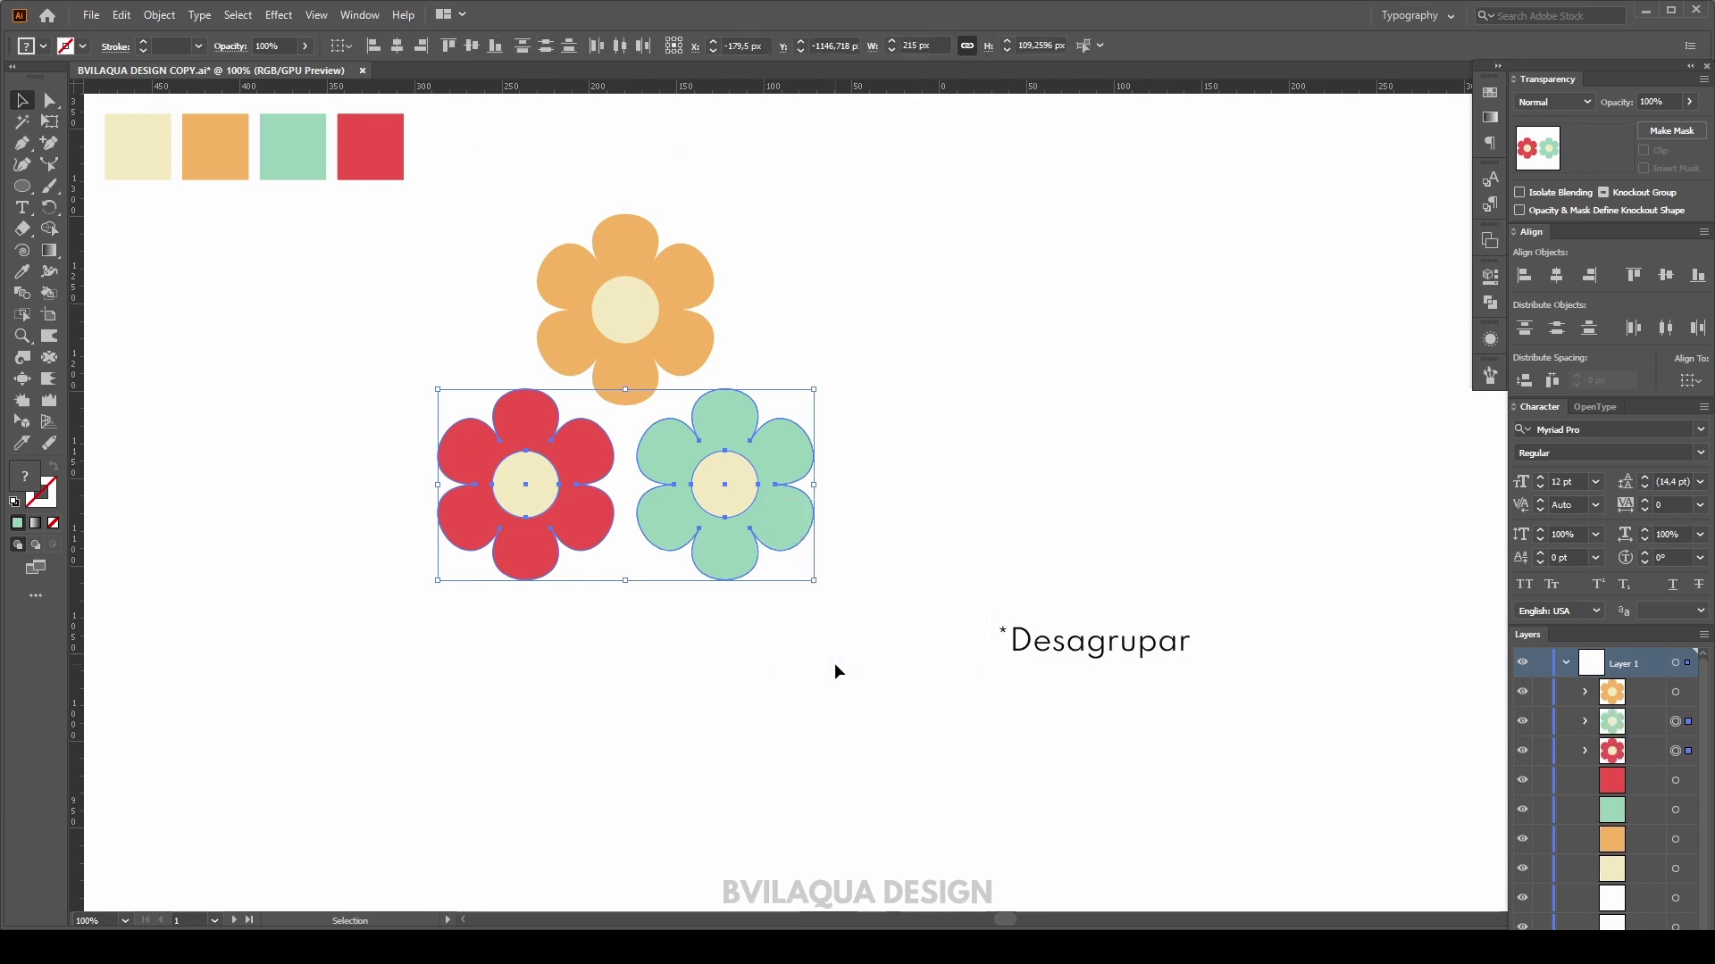
pyautogui.click(923, 582)
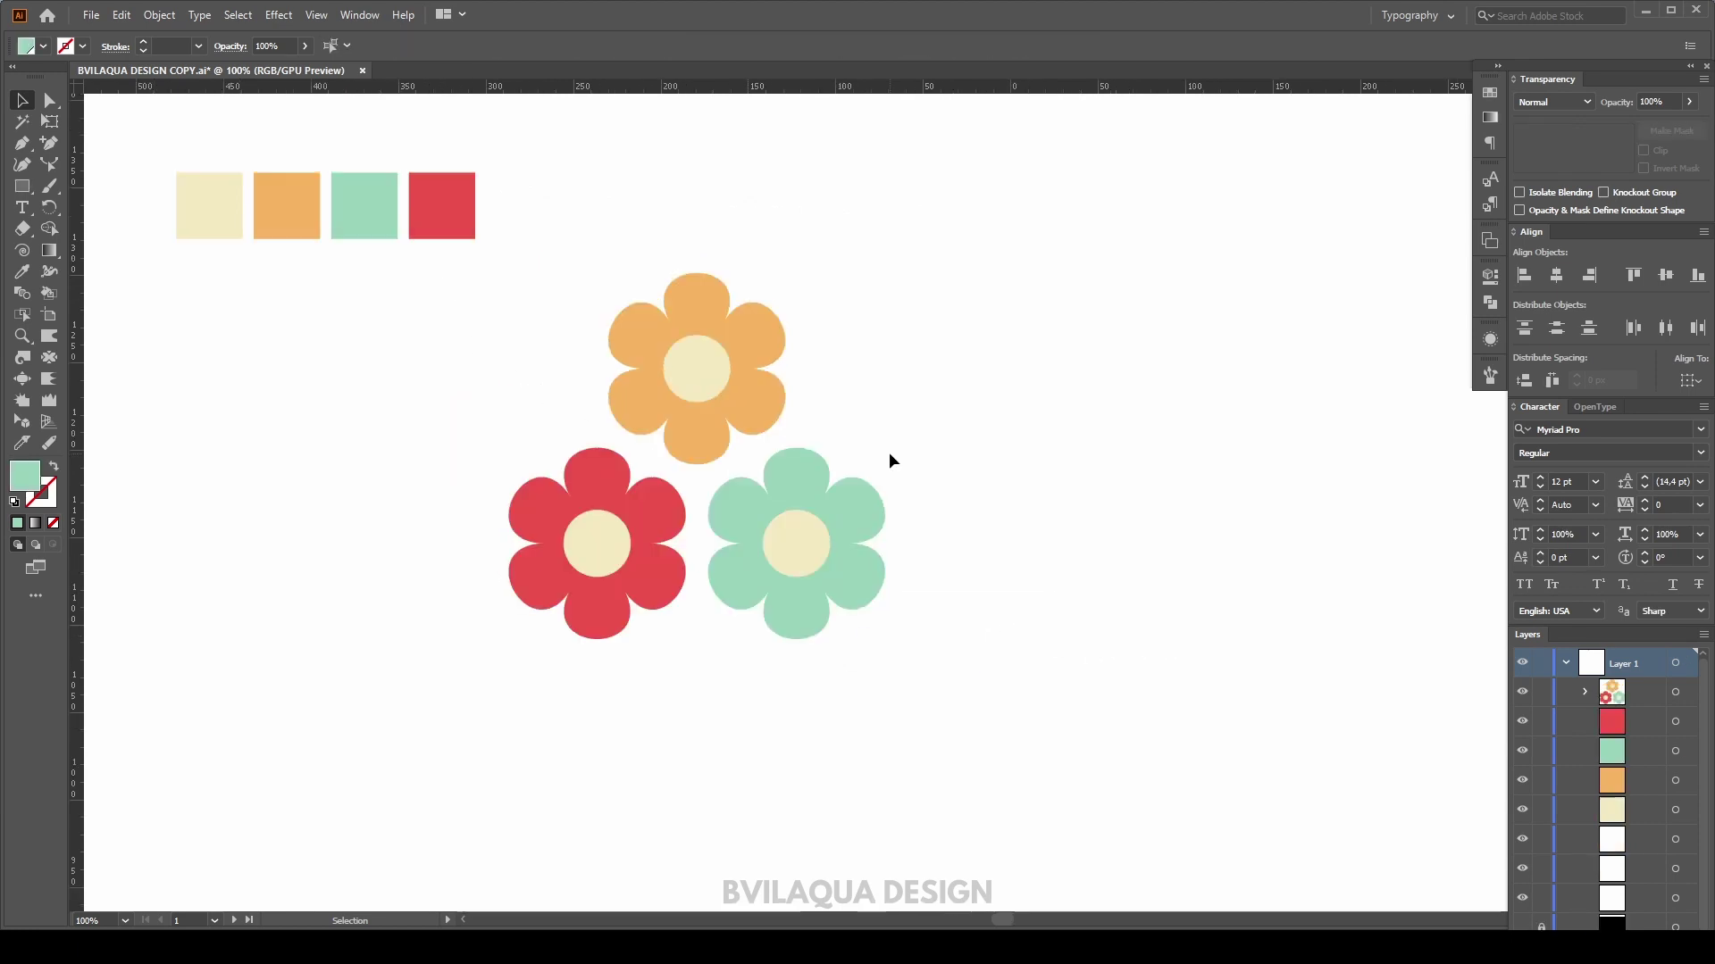
# - Scale the grouped three-flower arrangement down around its center to about 63 by 61 px
pyautogui.moveTo(484, 329); pyautogui.dragTo(904, 702)
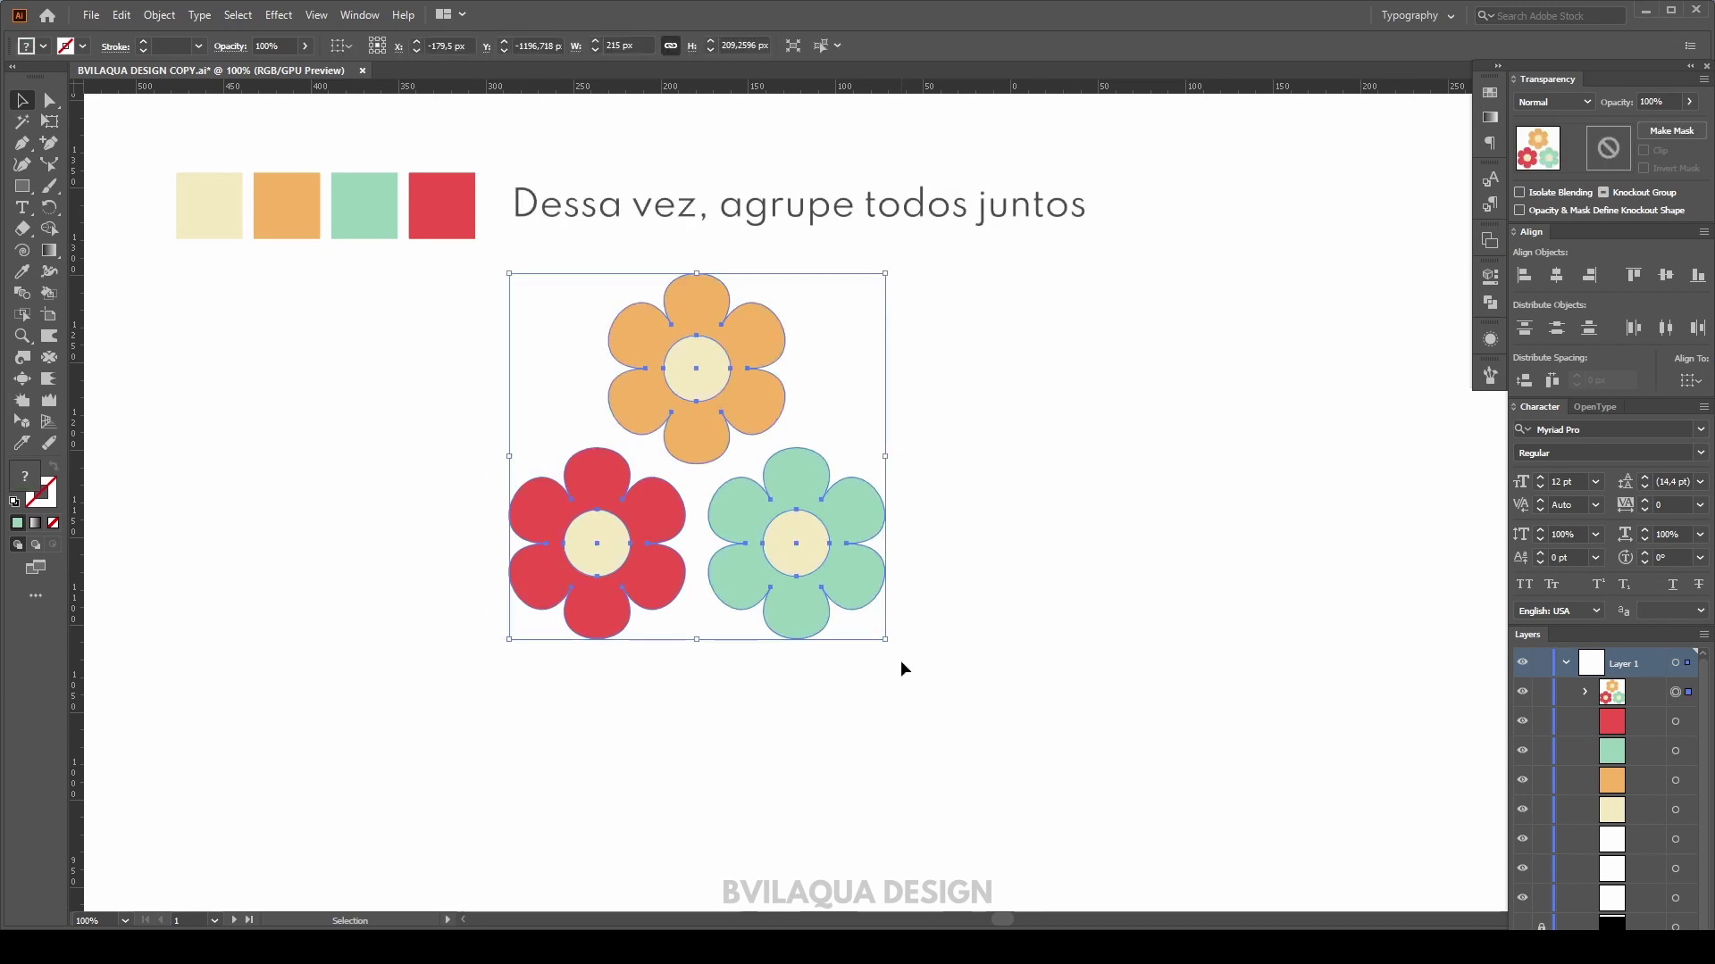
pyautogui.moveTo(884, 640); pyautogui.dragTo(754, 512)
pyautogui.click(836, 556)
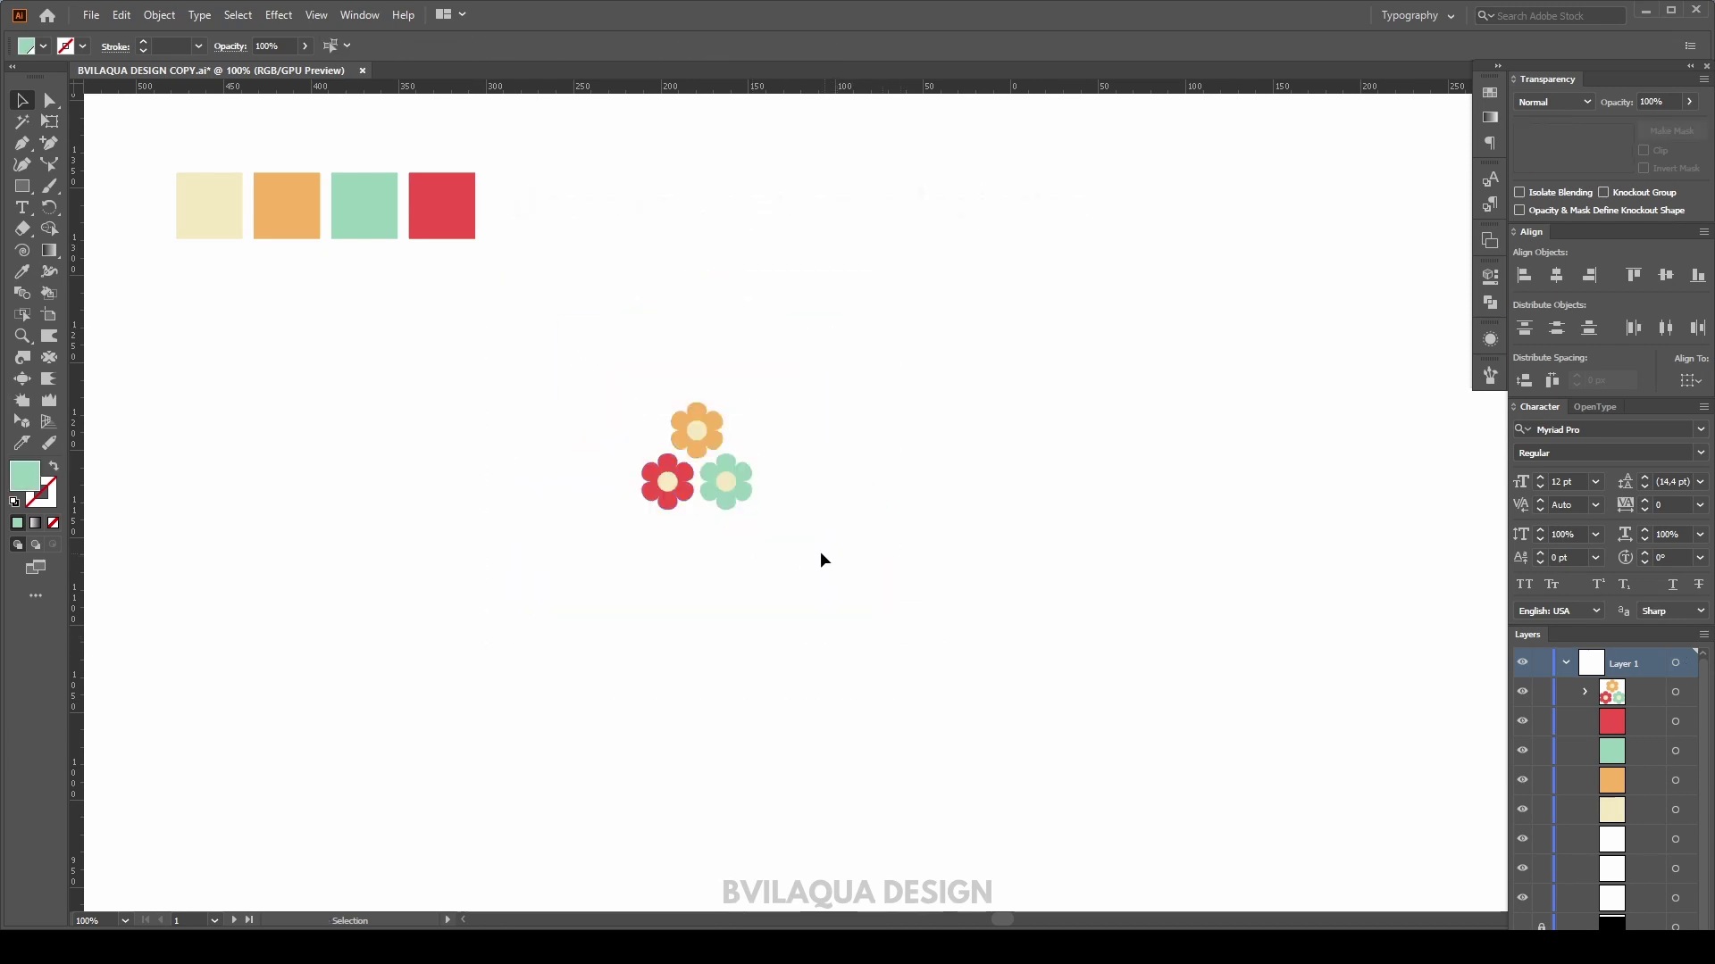
pyautogui.click(717, 497)
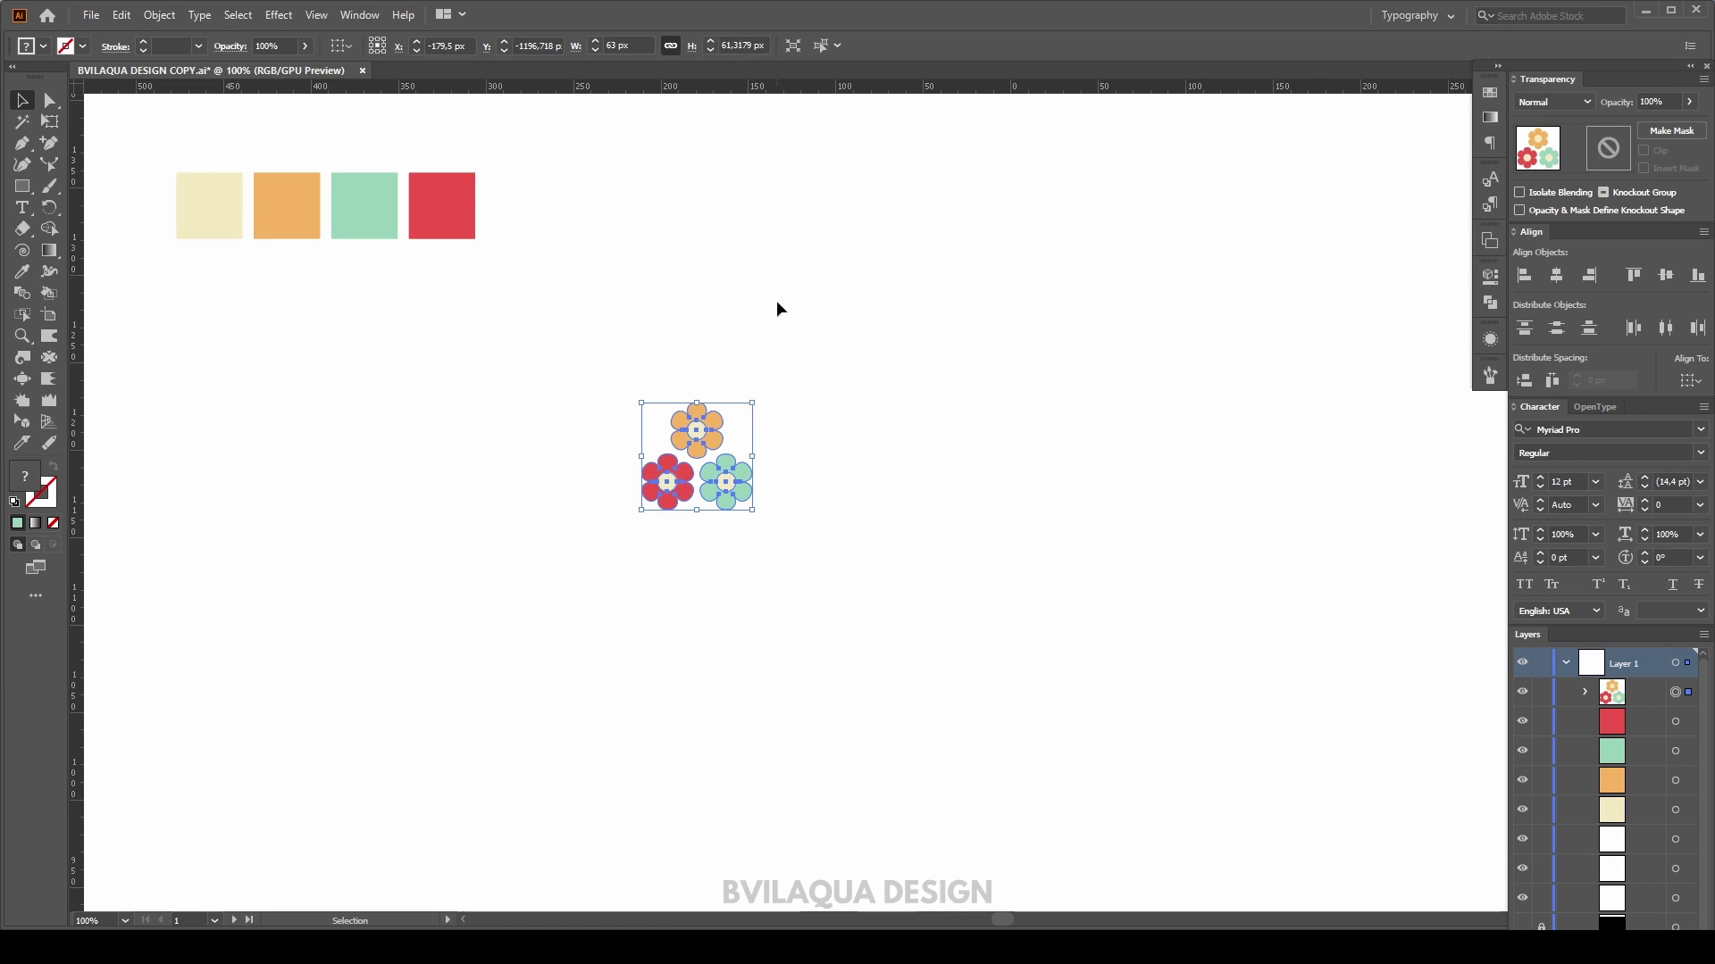
pyautogui.click(779, 329)
# - Make a pattern from the three-flower group and set the previewed copies to 9 x 9
pyautogui.click(727, 493)
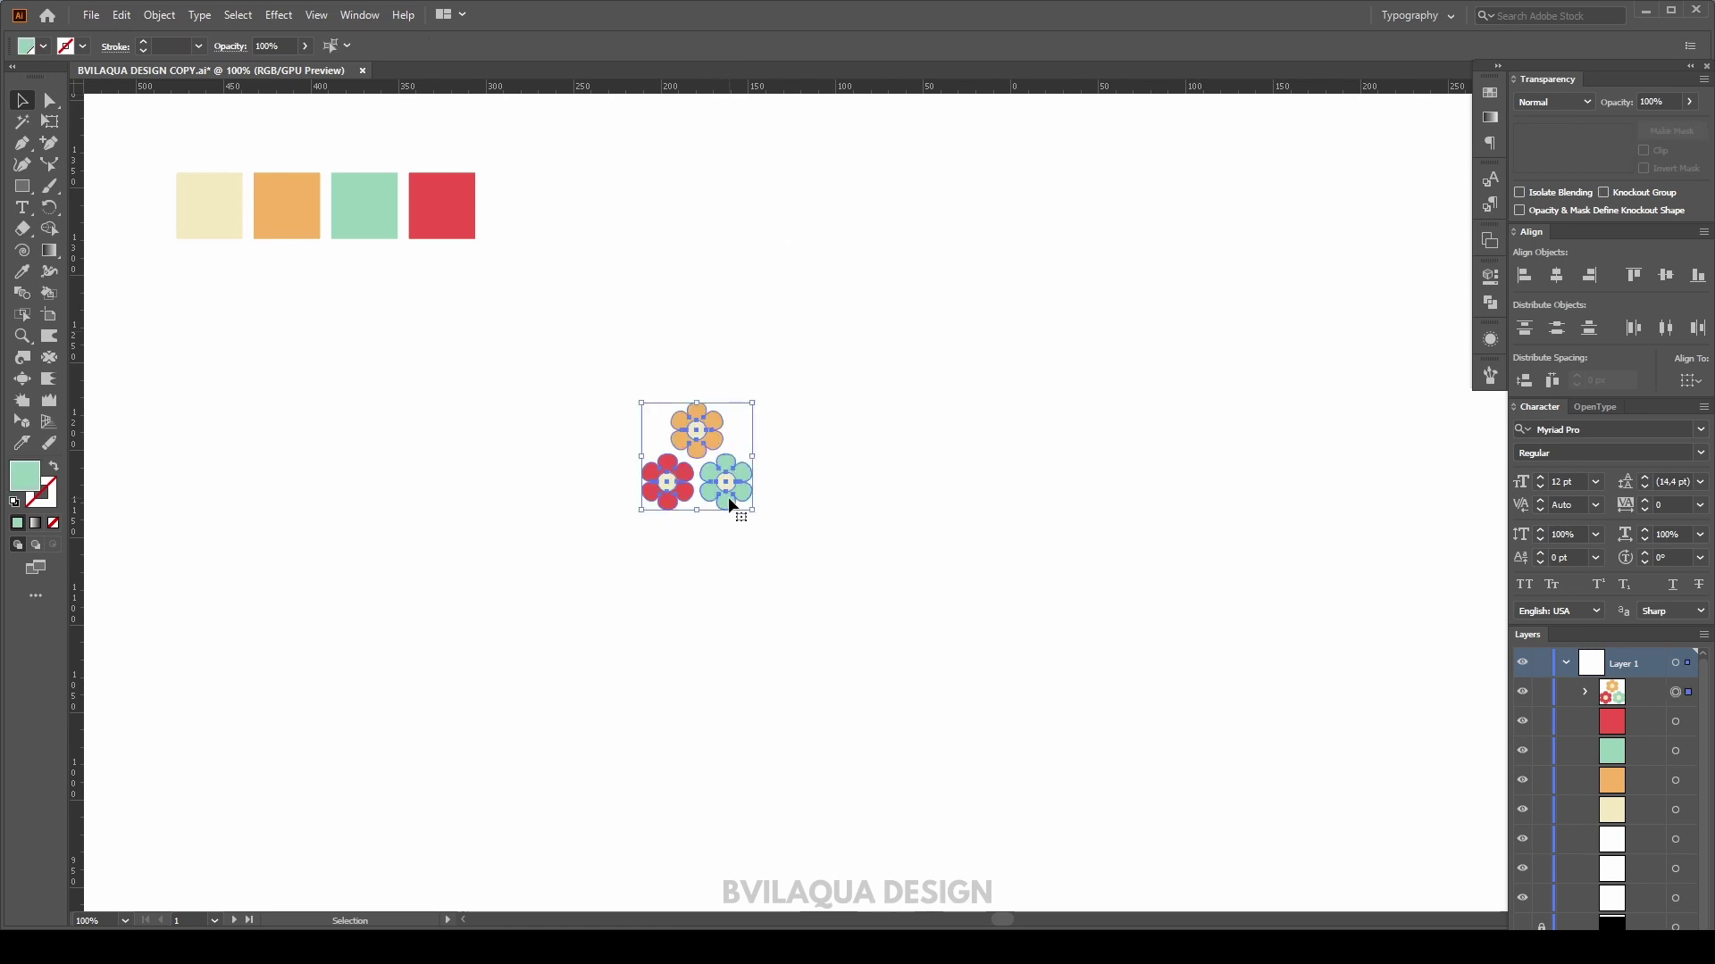
pyautogui.click(158, 15)
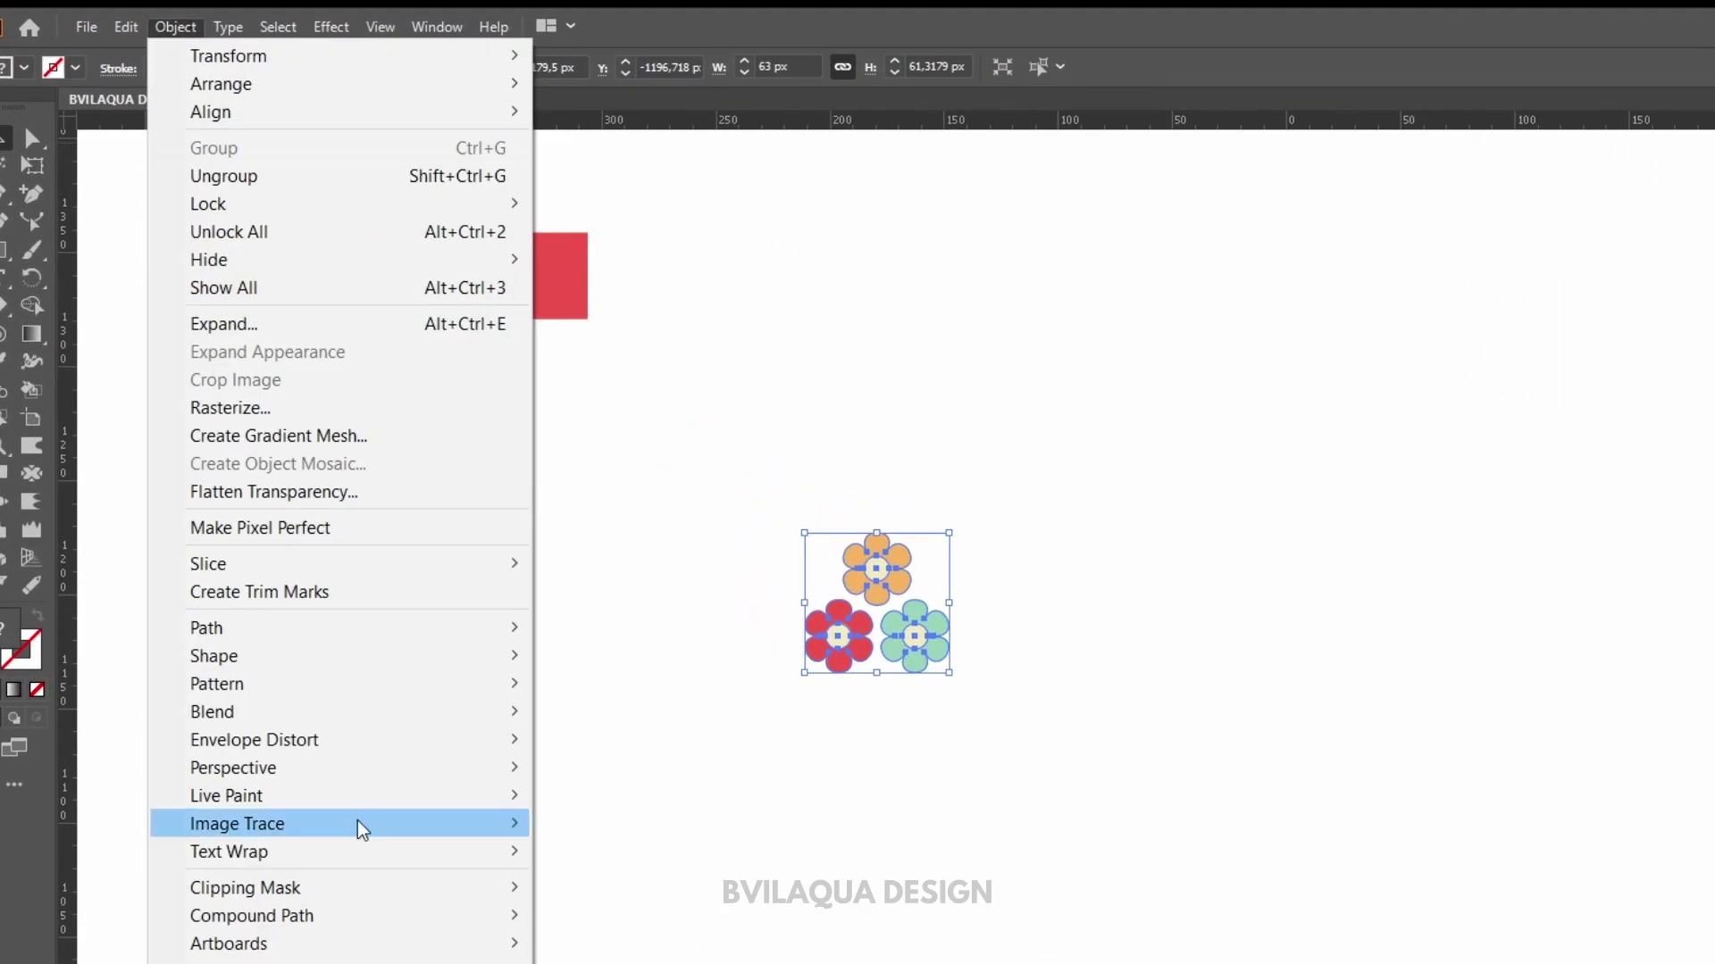
pyautogui.moveTo(398, 686)
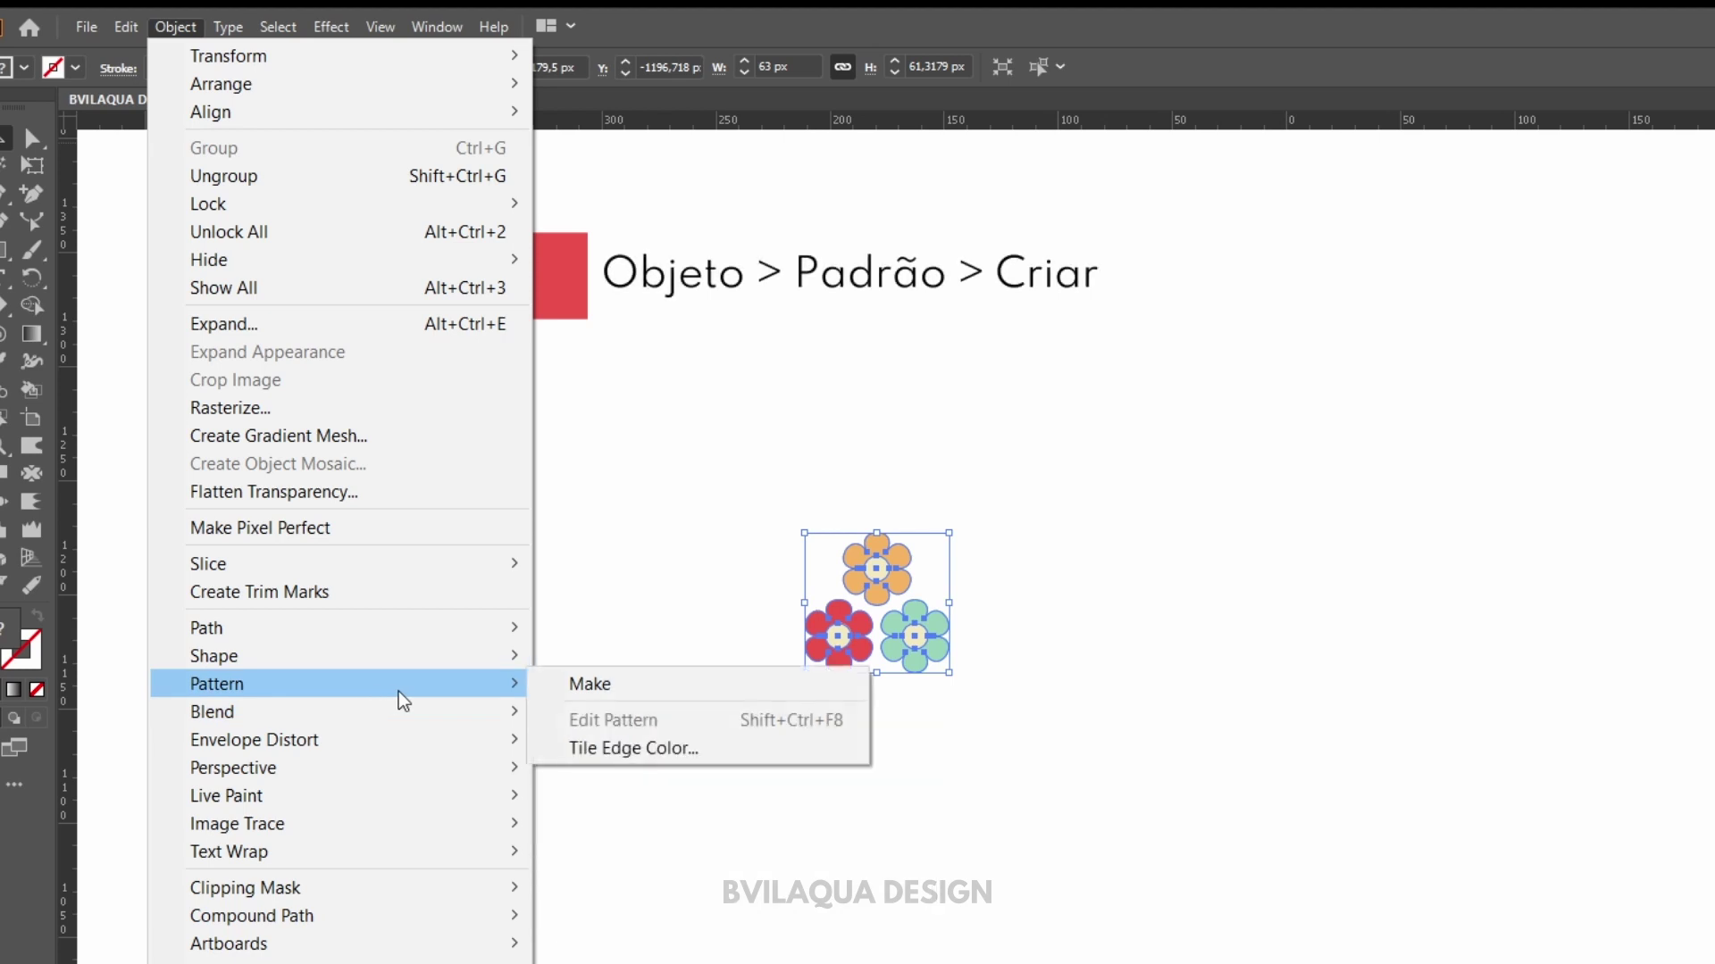
pyautogui.click(614, 701)
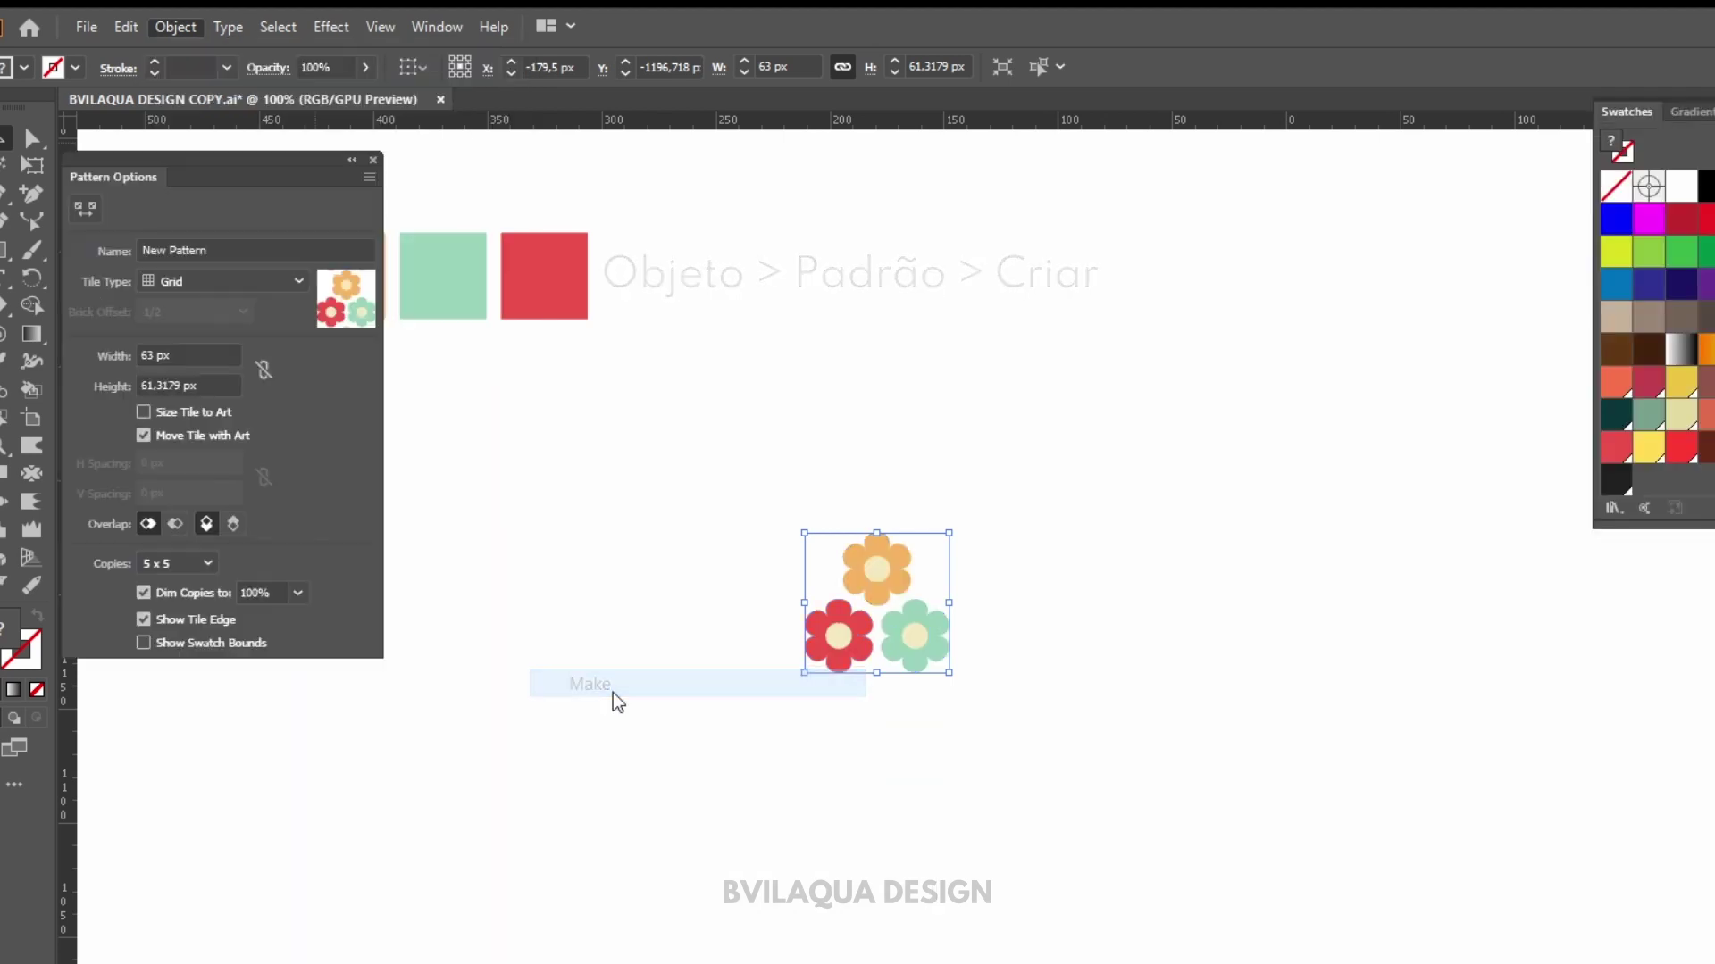
pyautogui.click(192, 564)
pyautogui.click(198, 701)
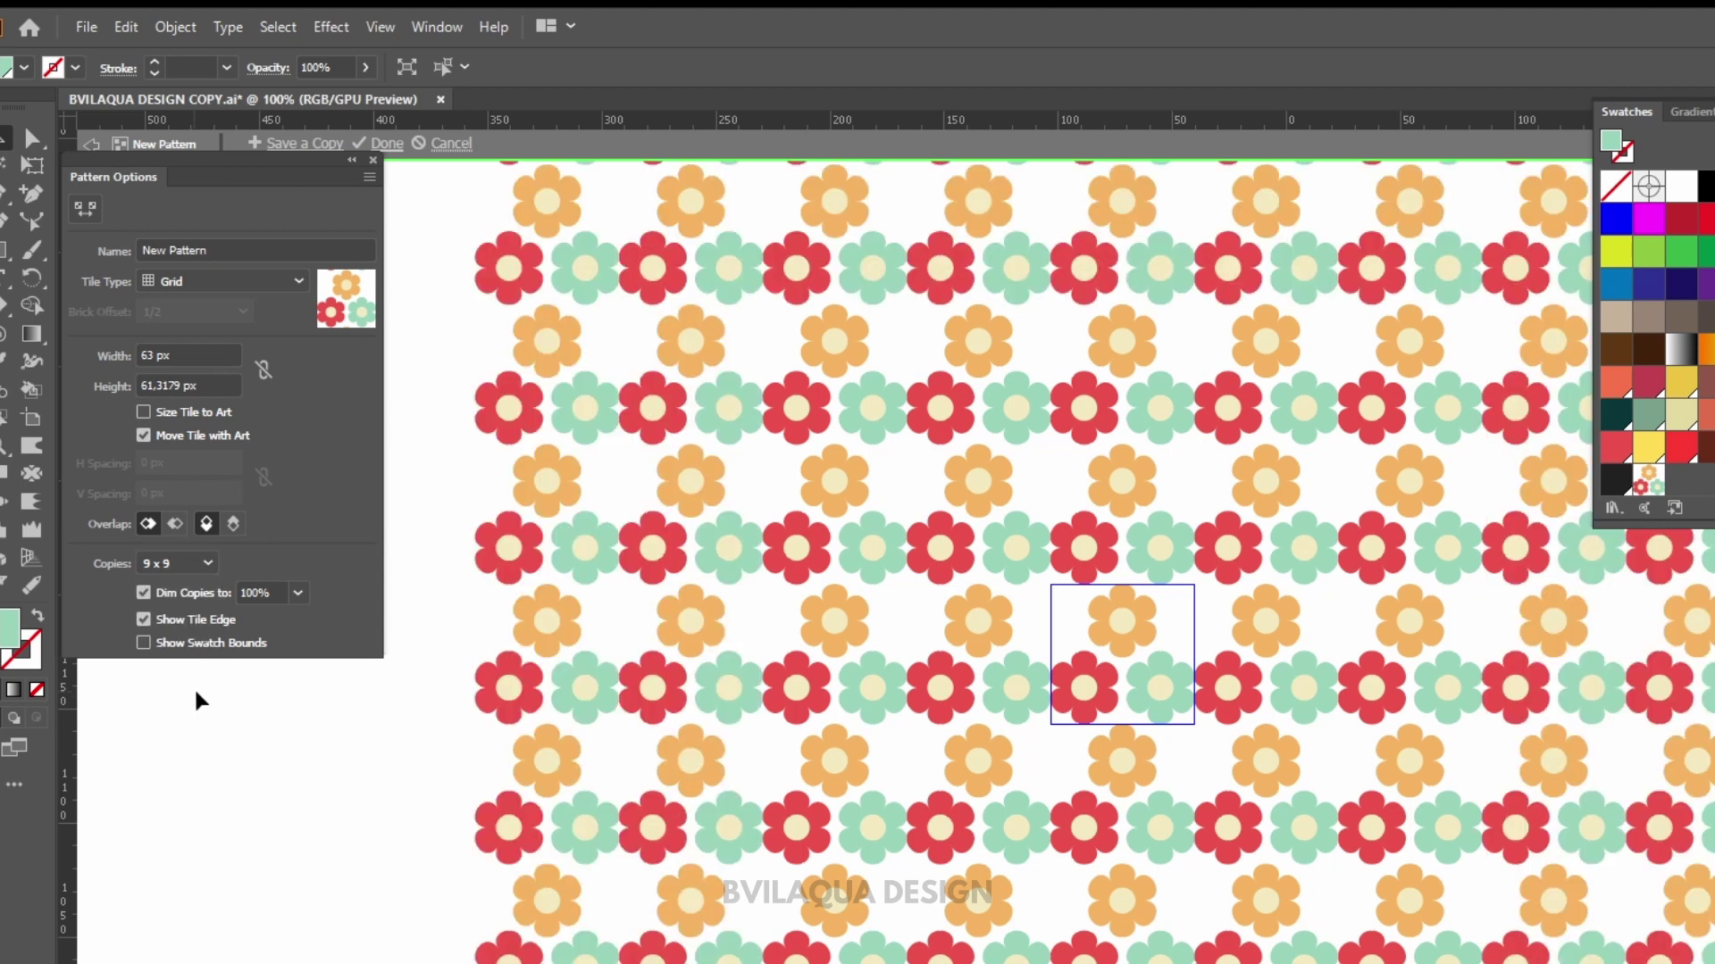
# - Turn off Move Tile with Art and set the pattern's tile type to Hex by Column
pyautogui.click(207, 437)
pyautogui.click(257, 285)
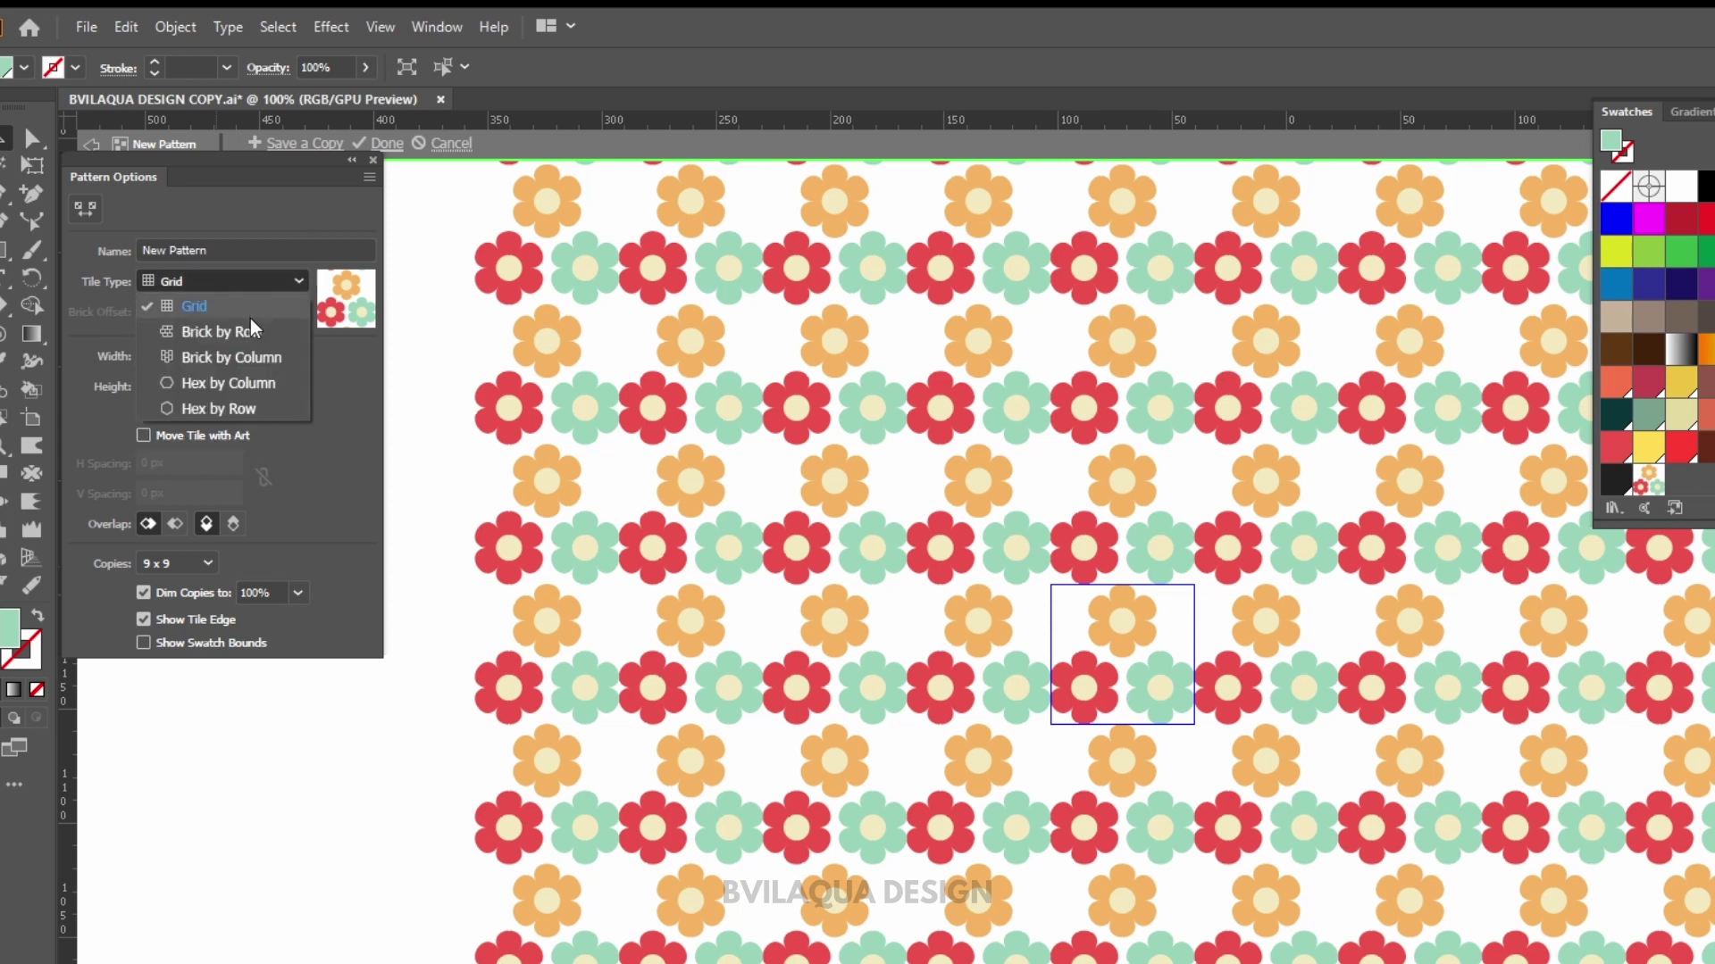
pyautogui.click(247, 389)
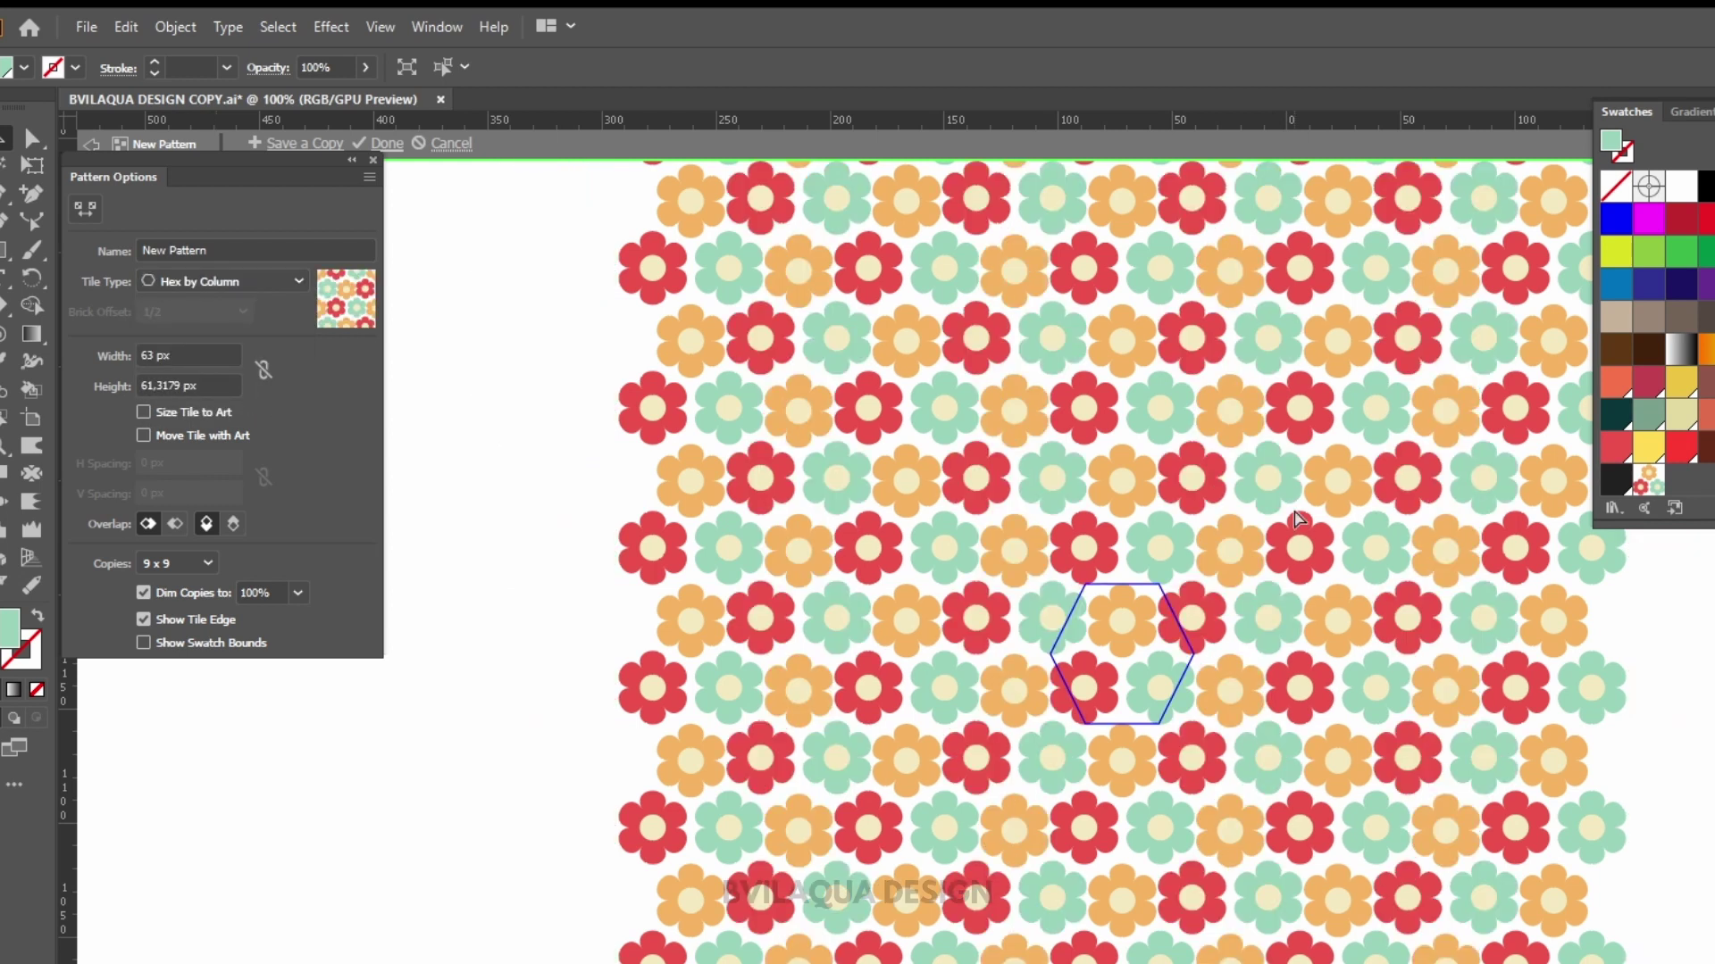
# - Set the pattern tile to 66 px wide and 58 px high, and finish editing the pattern
pyautogui.hotkey('ctrl', '+')
pyautogui.hotkey('ctrl', '+')
pyautogui.hotkey('ctrl', '+')
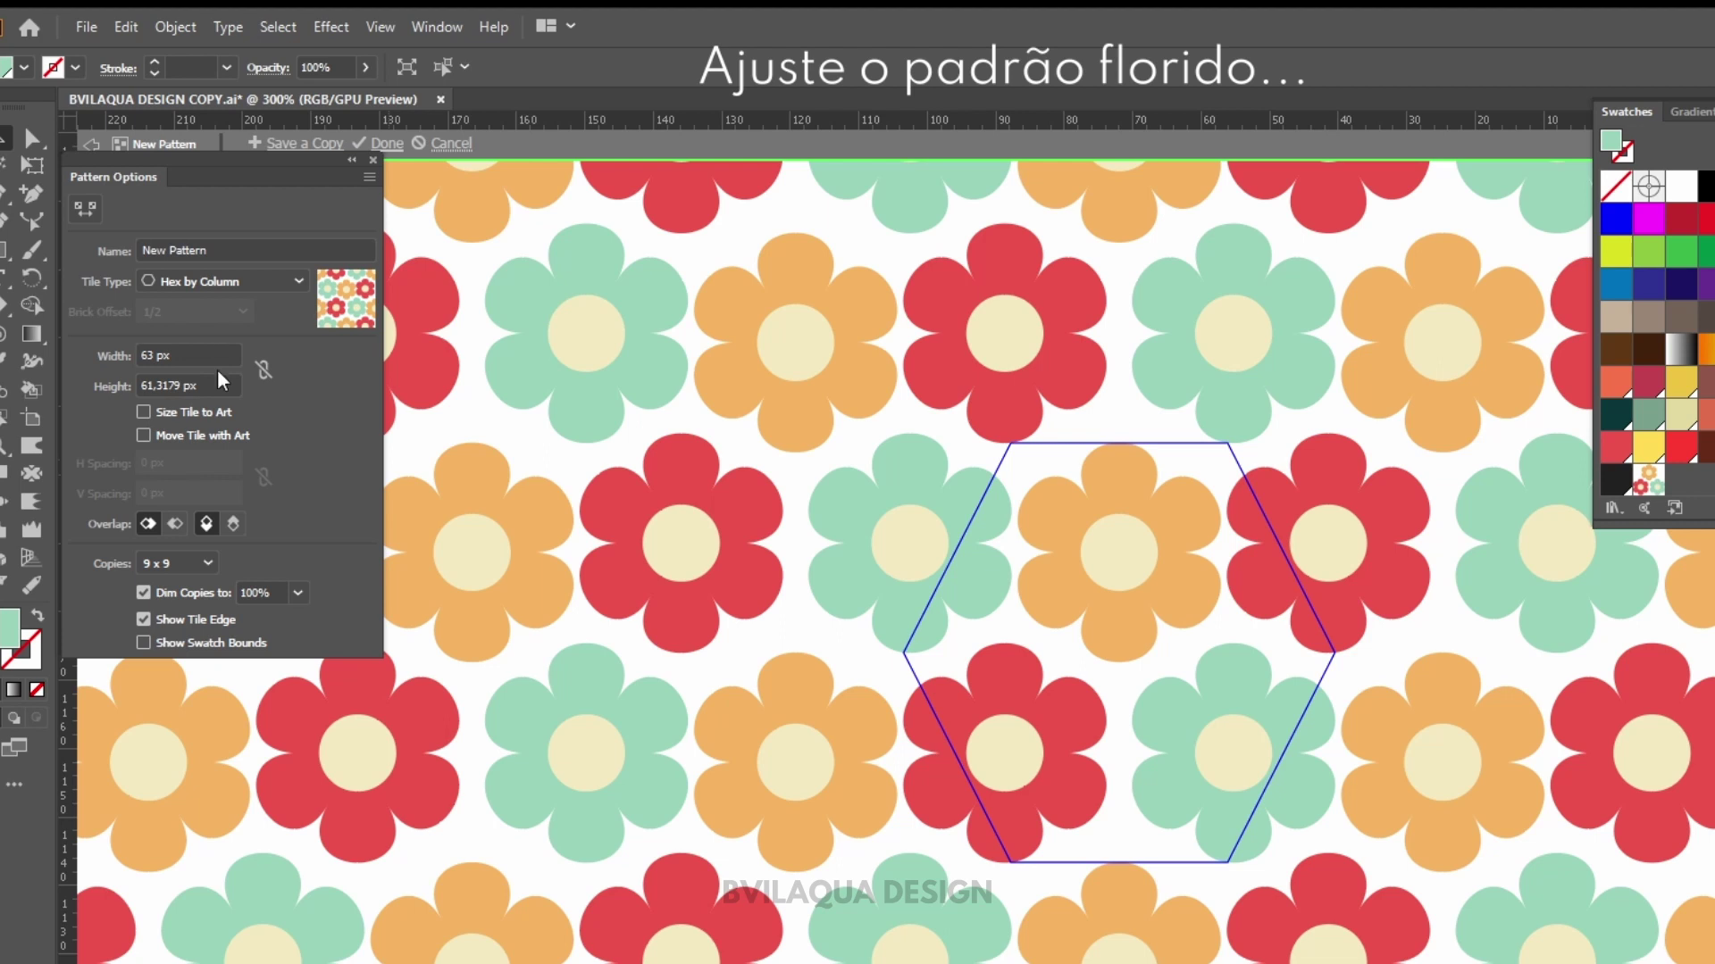
pyautogui.click(211, 440)
pyautogui.press('Down')
pyautogui.press('Up')
pyautogui.press('Up')
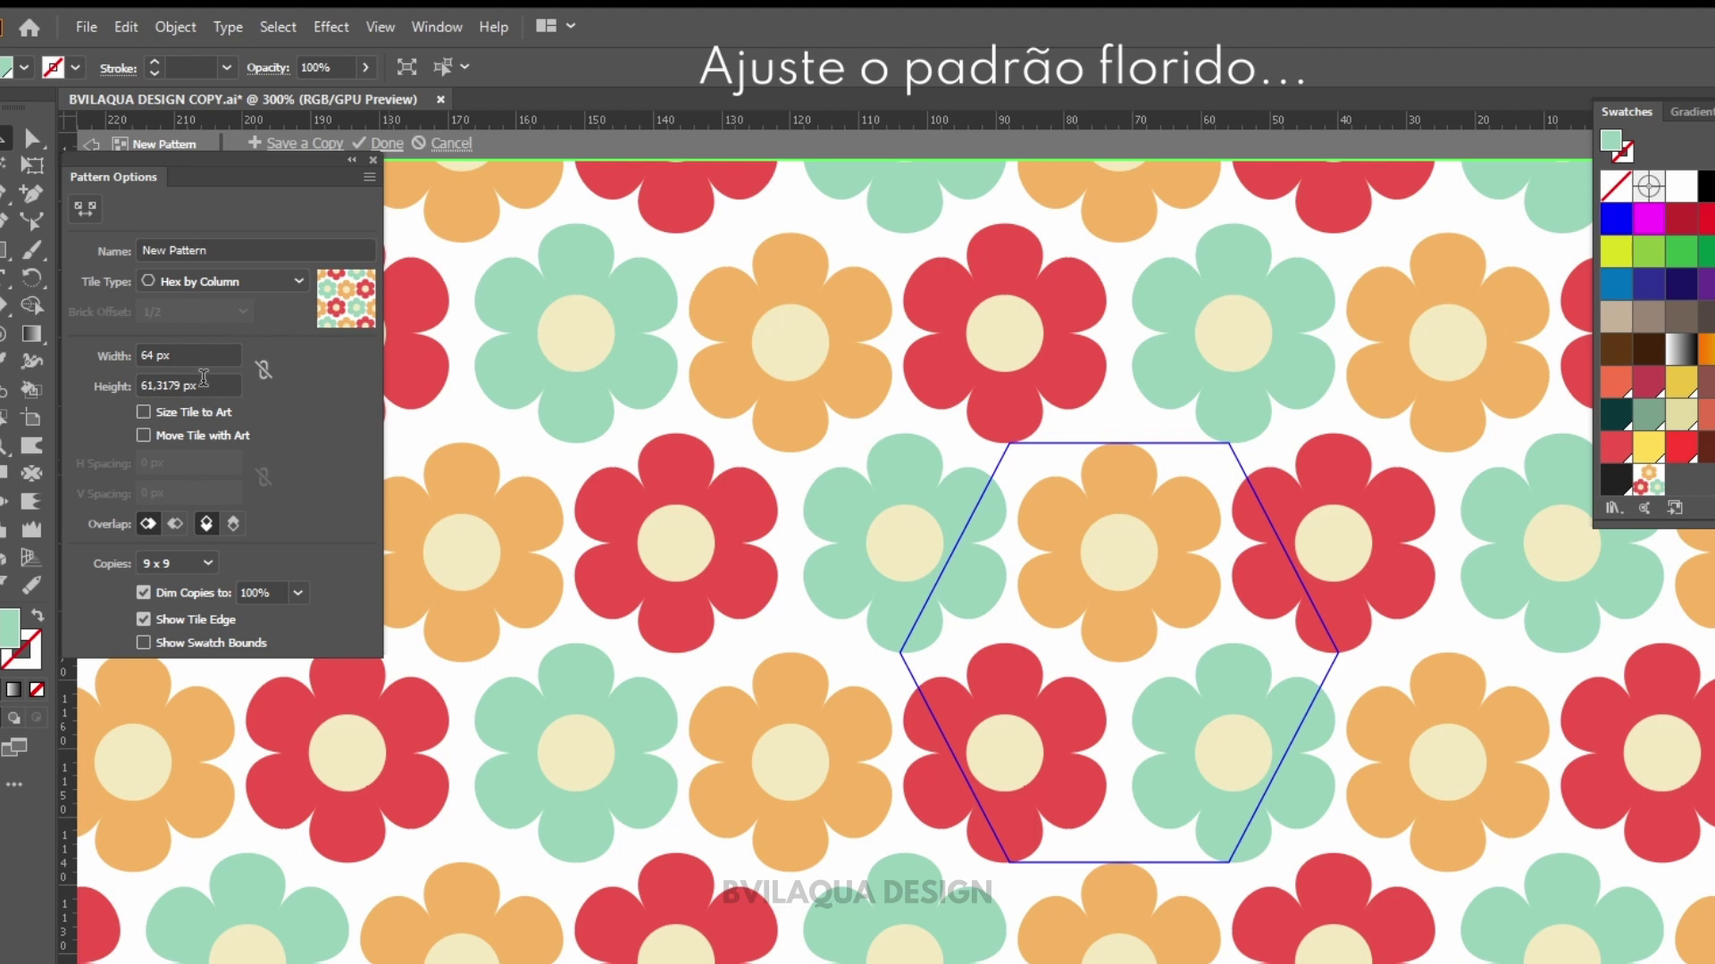
pyautogui.press('Down')
pyautogui.press('Down')
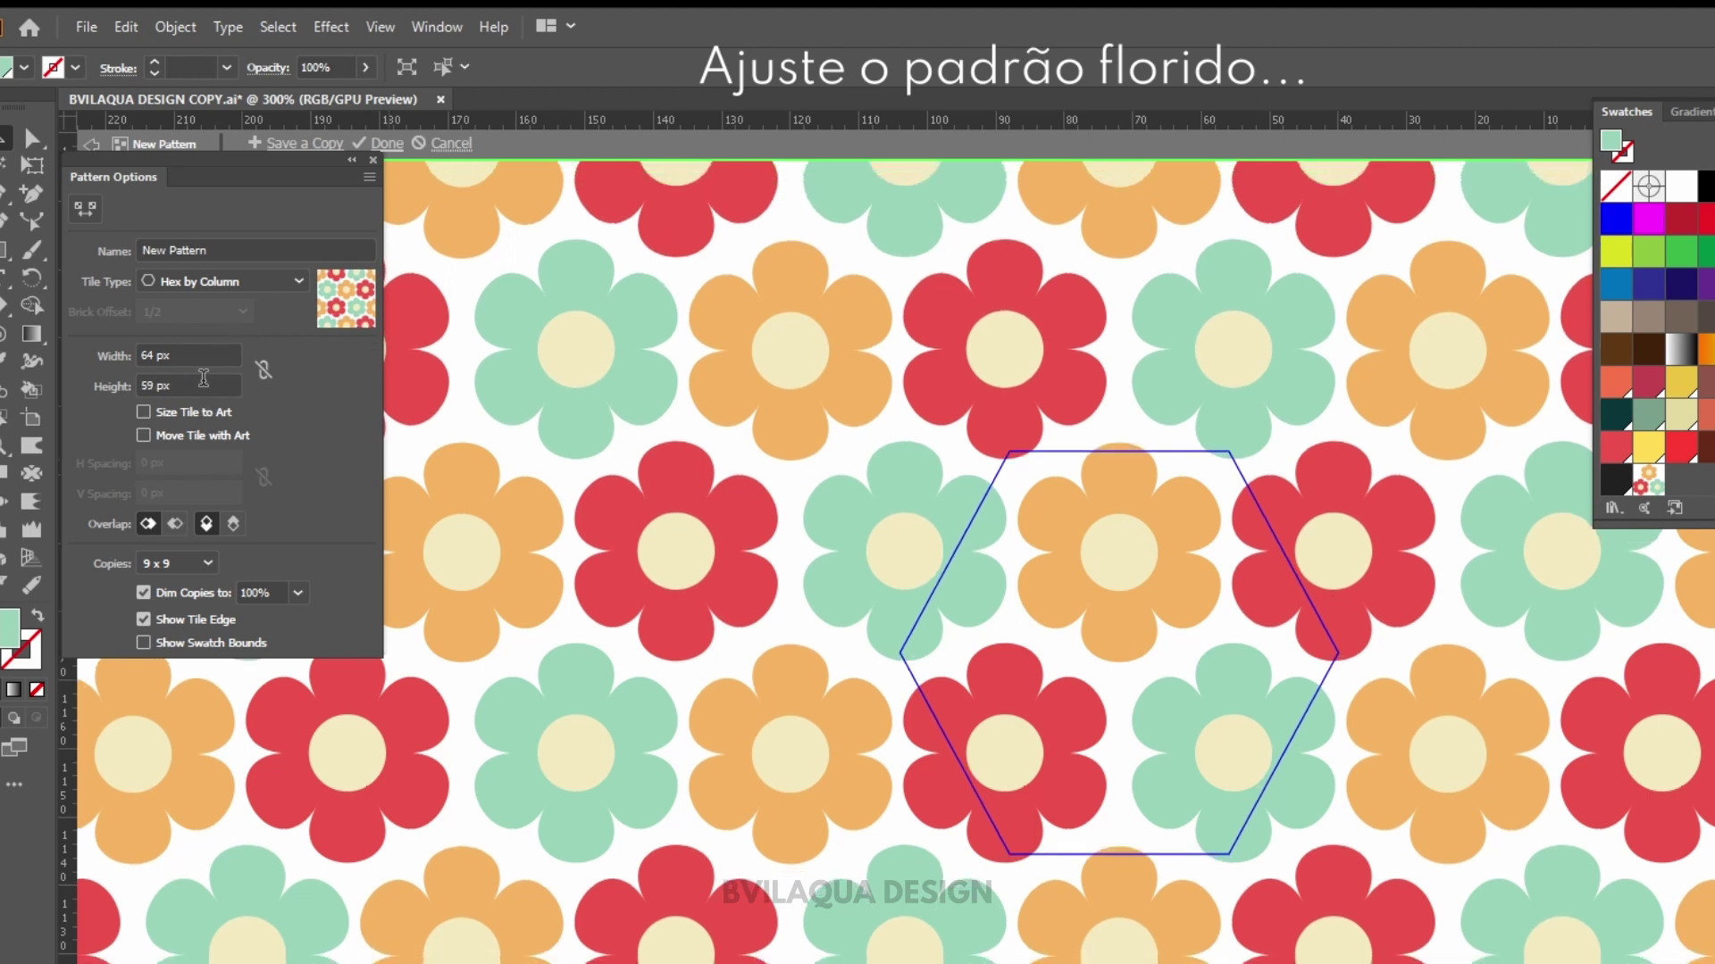
pyautogui.press('Down')
pyautogui.press('Down')
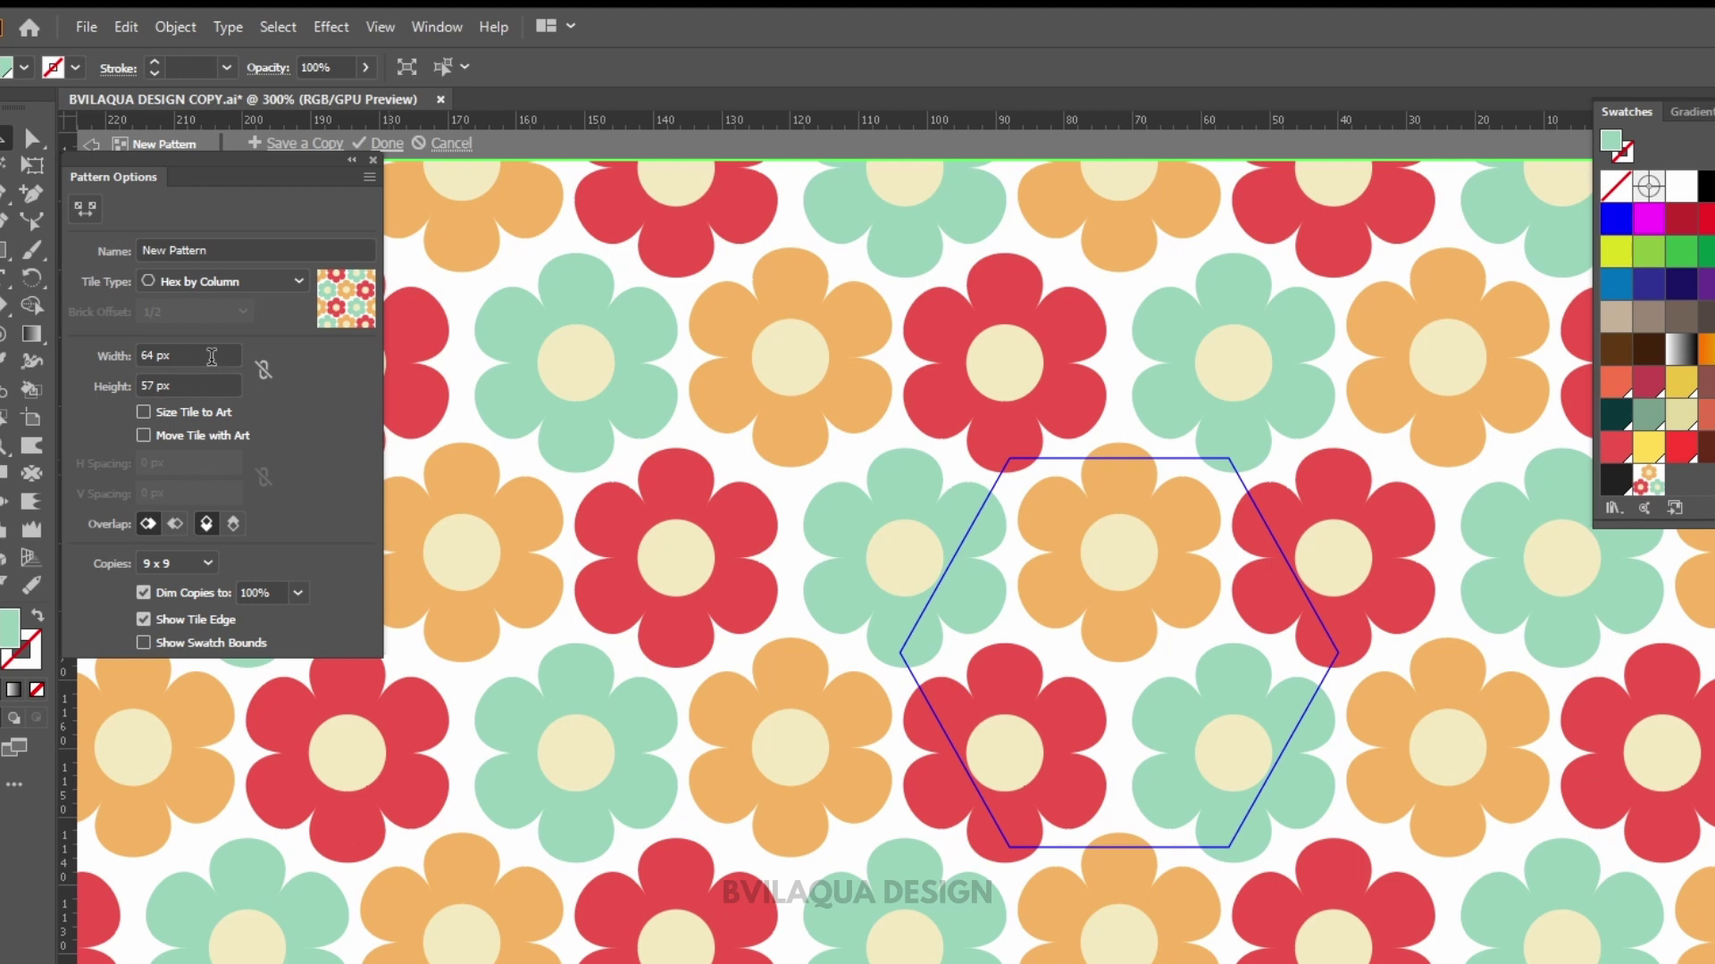
pyautogui.press('Up')
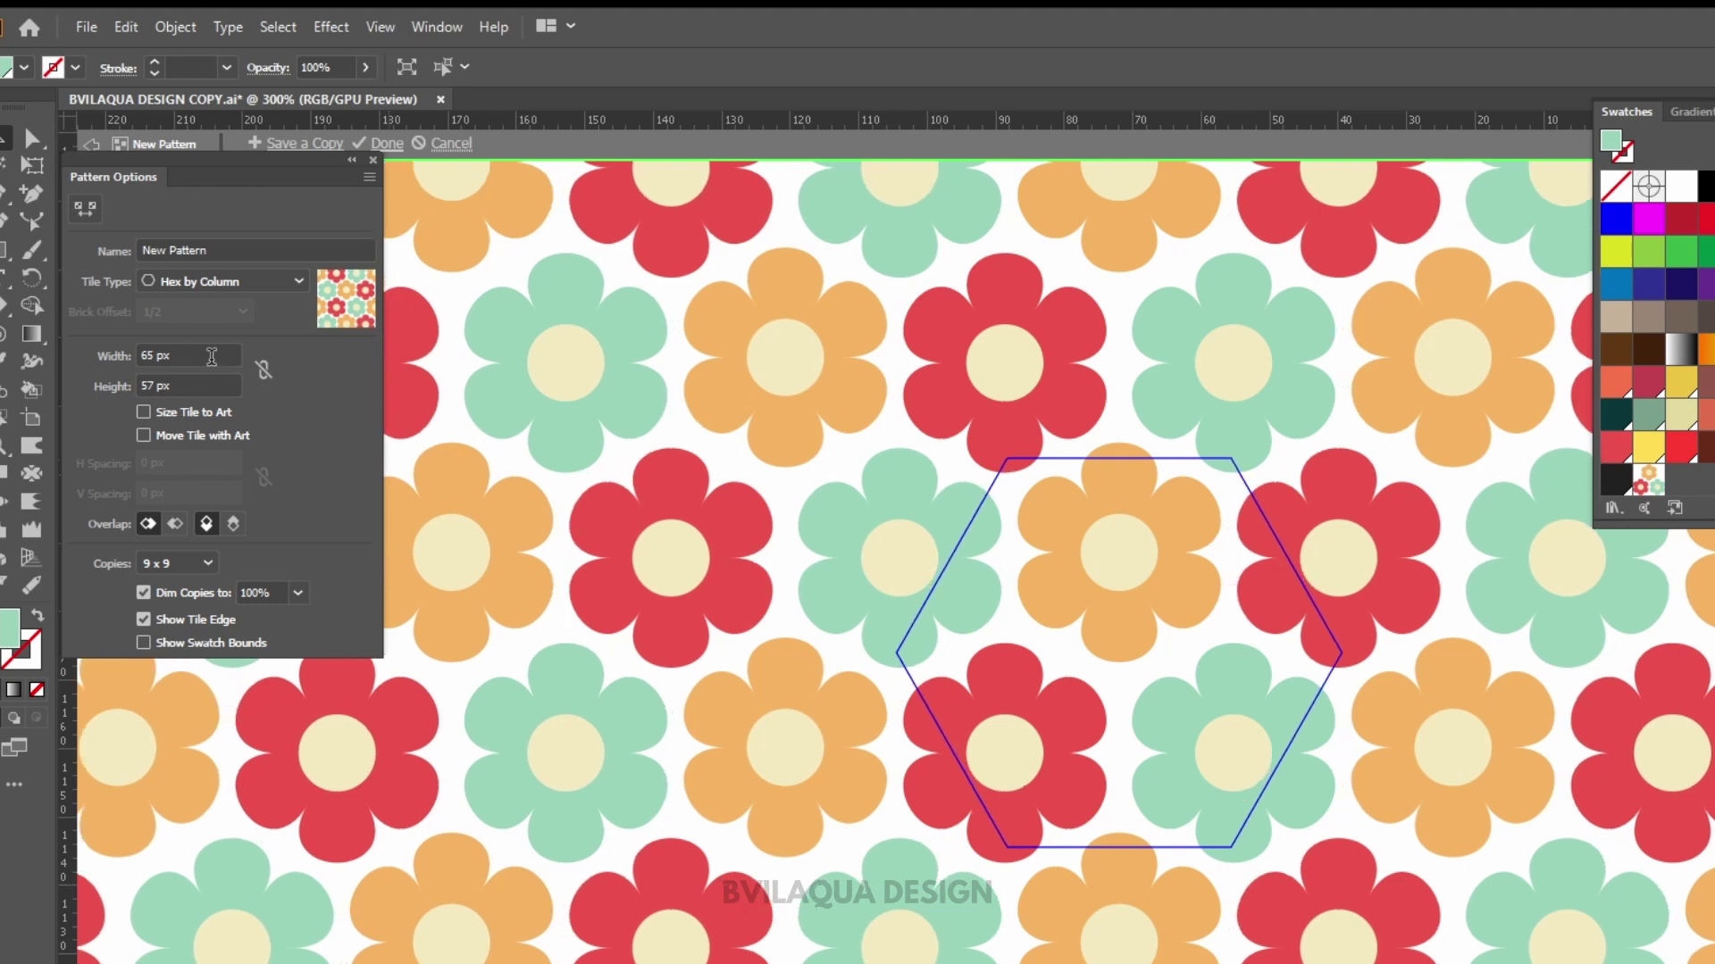
pyautogui.press('Up')
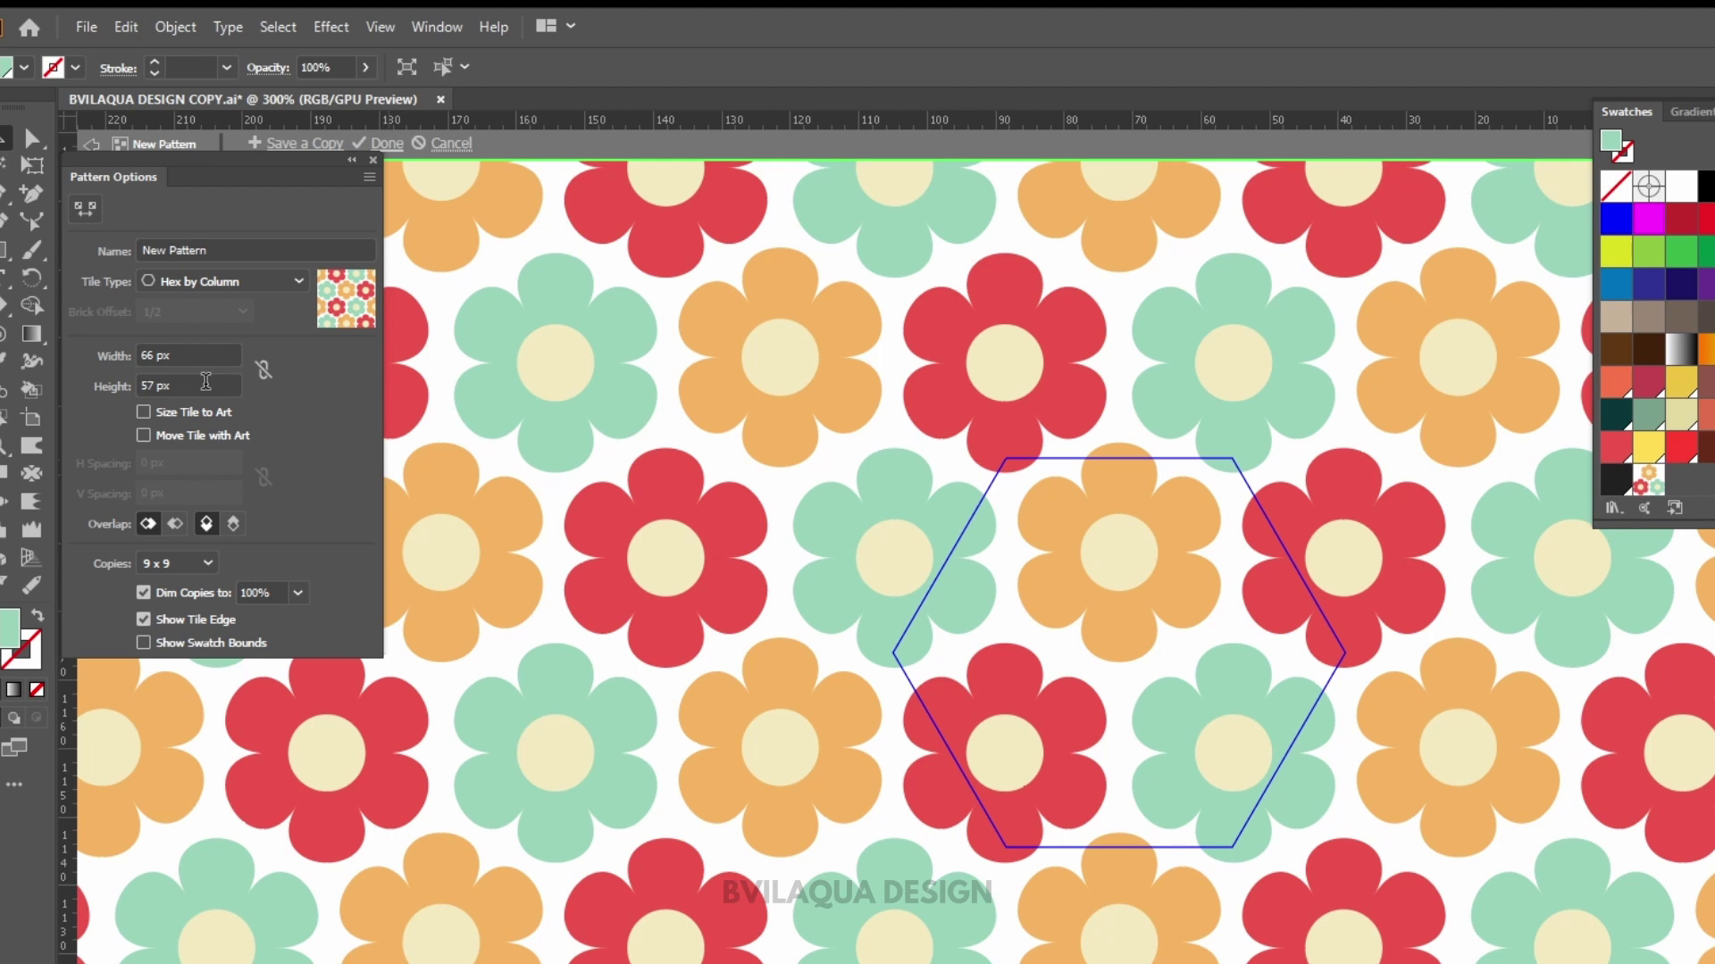
pyautogui.press('Up')
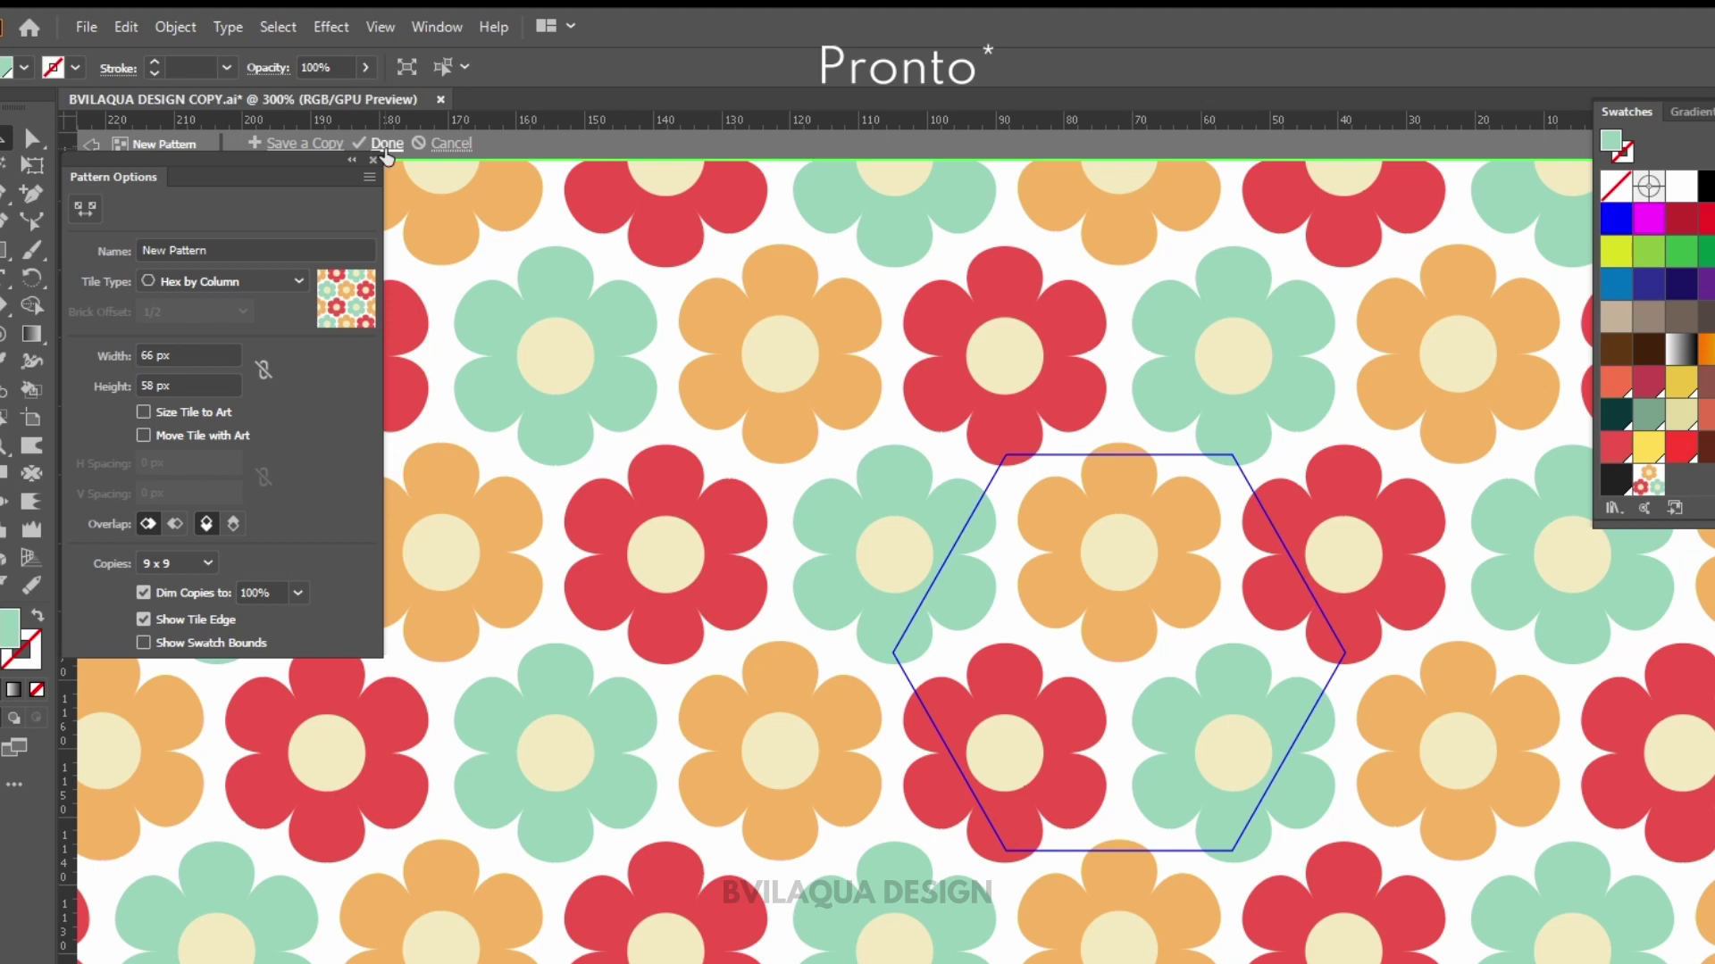
pyautogui.click(386, 144)
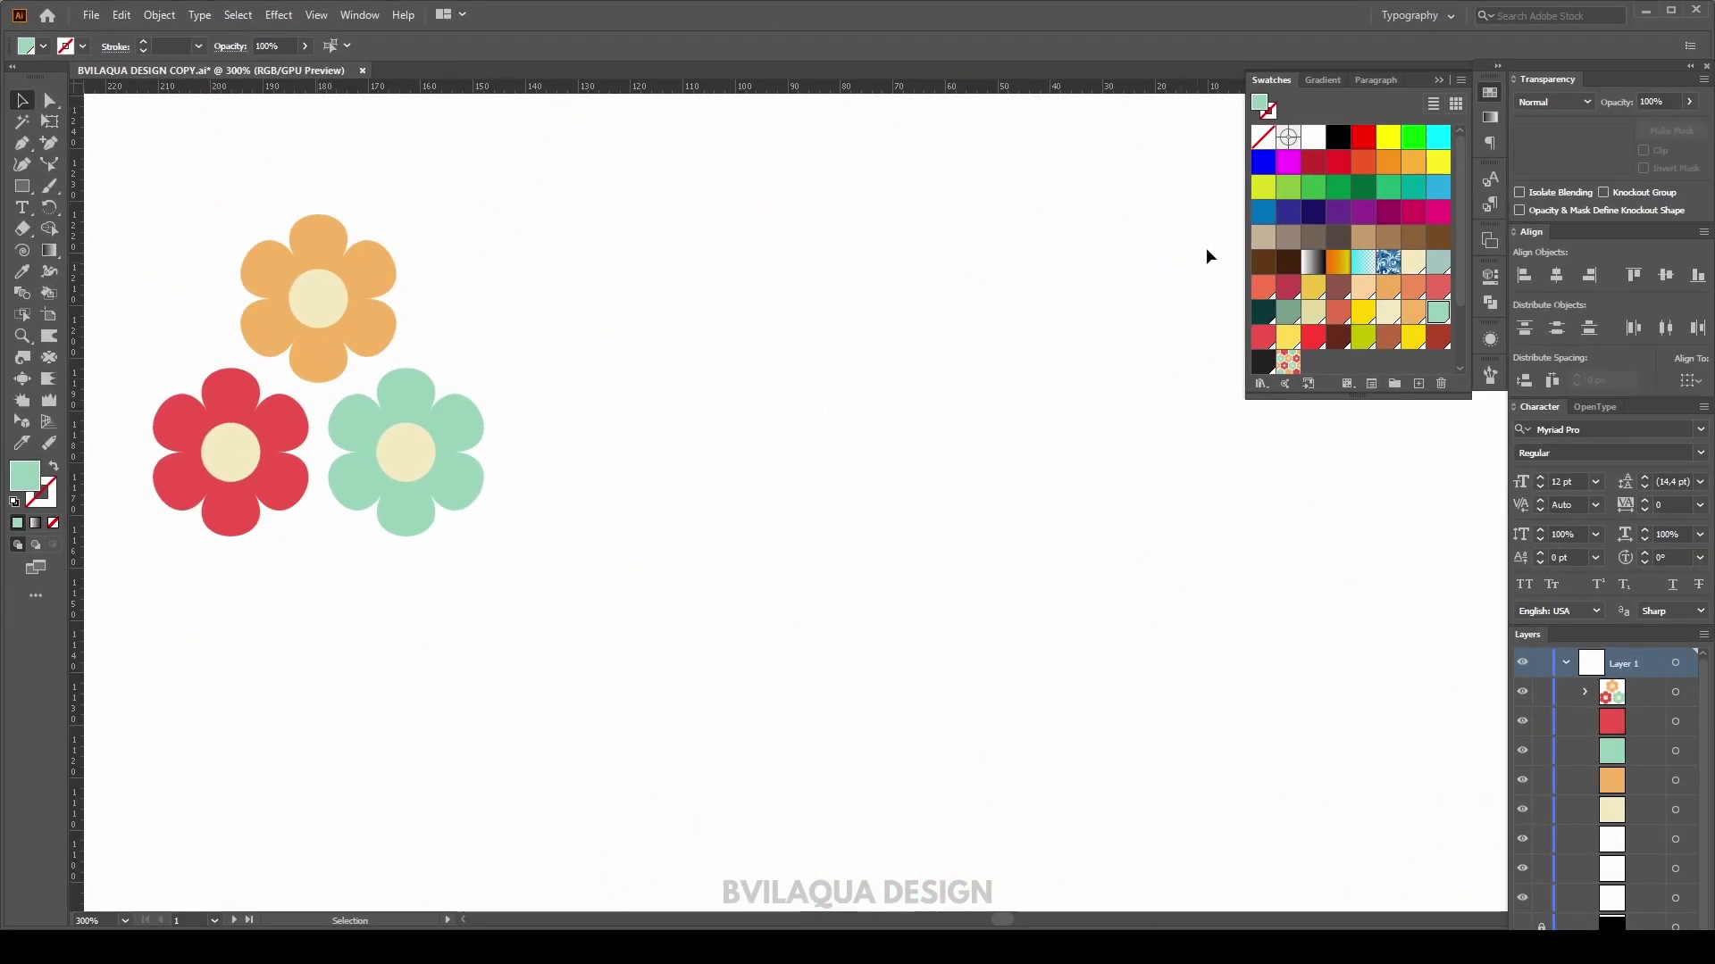
# - Move the three-flower group directly below the cream and orange color squares and deselect it
pyautogui.click(1438, 80)
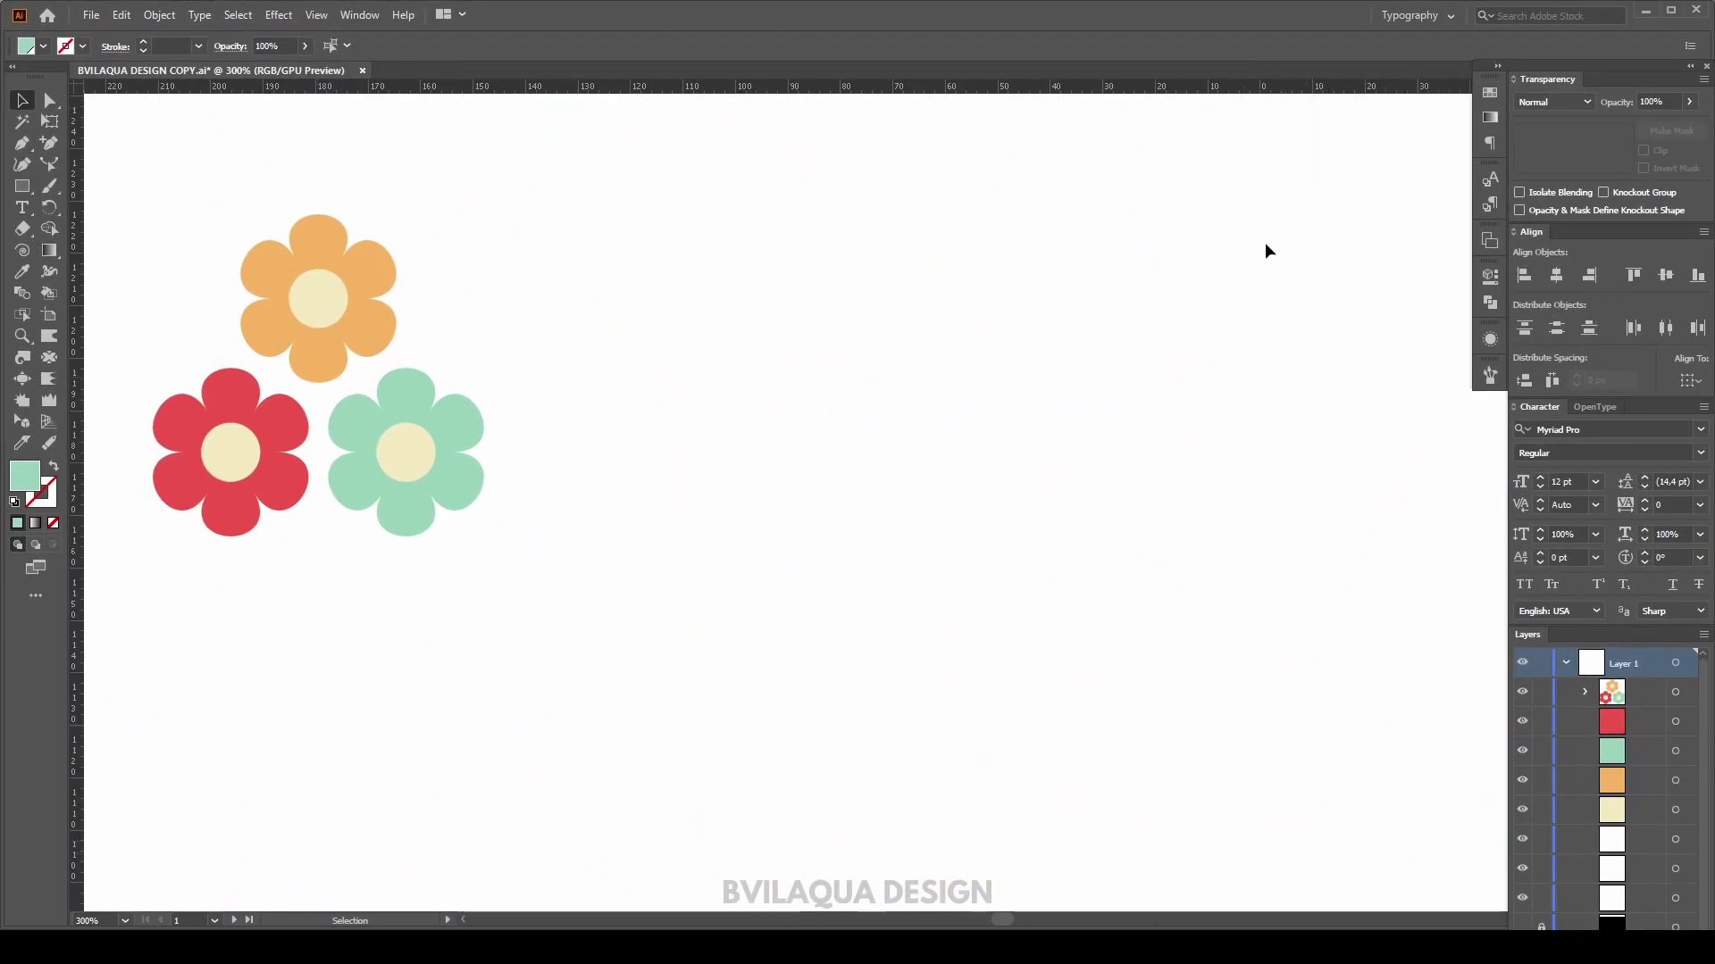
pyautogui.hotkey('ctrl', '-')
pyautogui.hotkey('ctrl', '-')
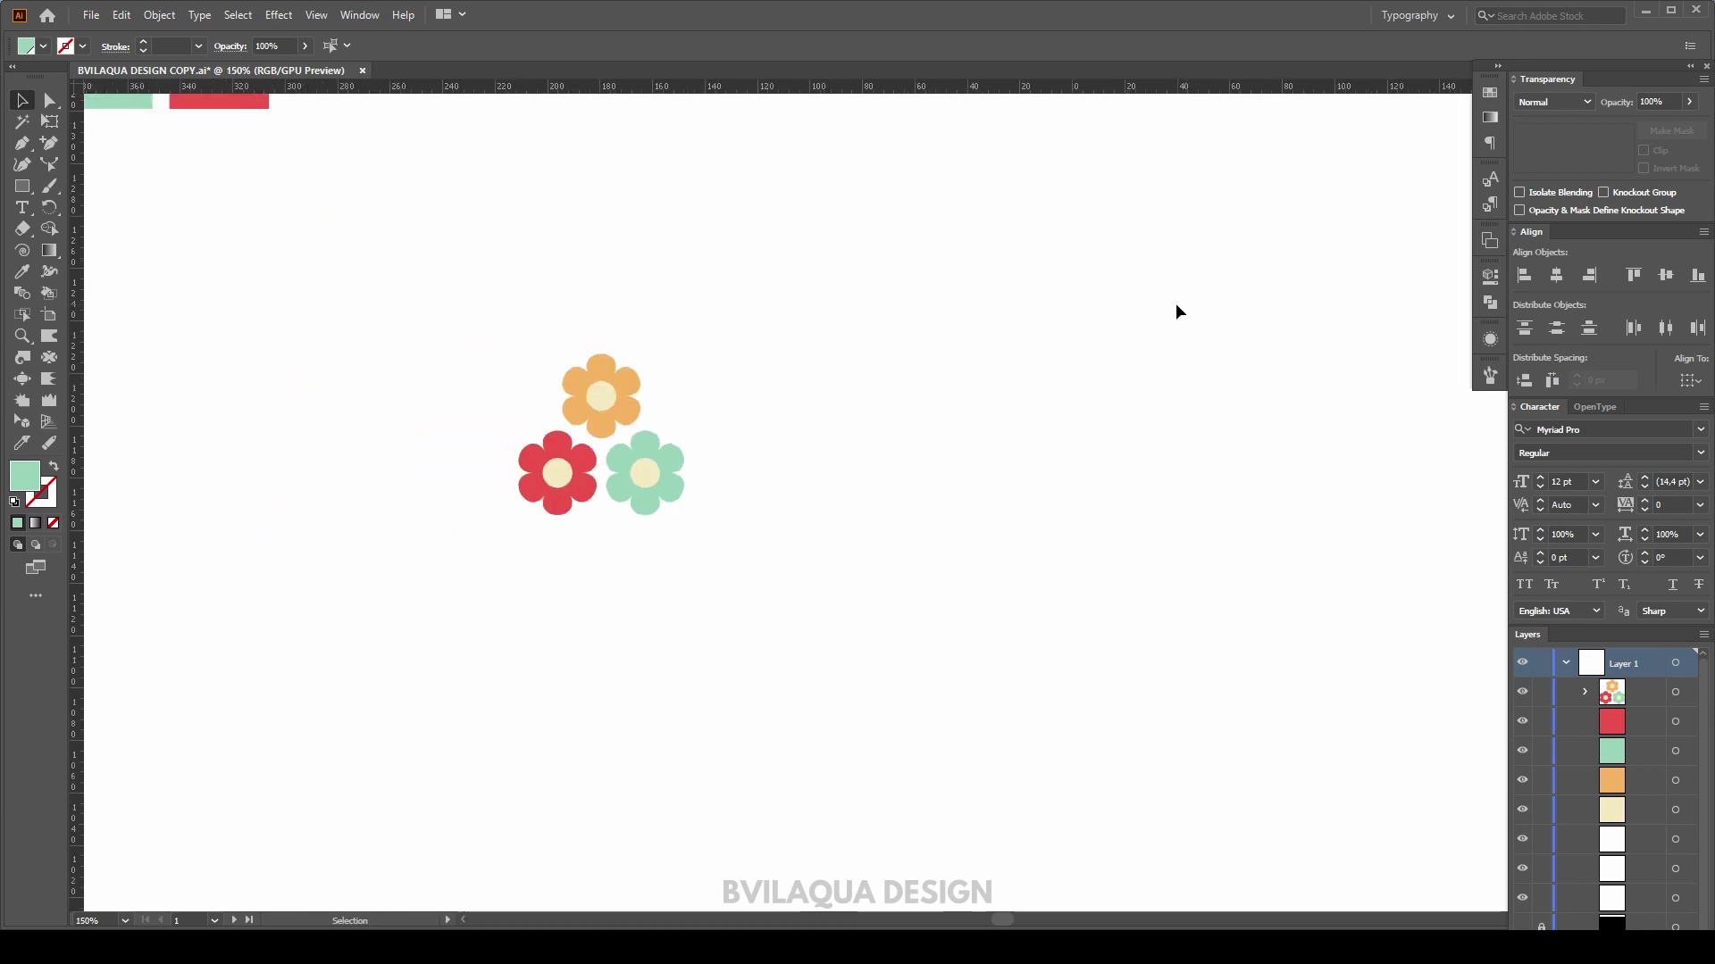
pyautogui.scroll(5, 716, 454)
pyautogui.hotkey('ctrl', '-')
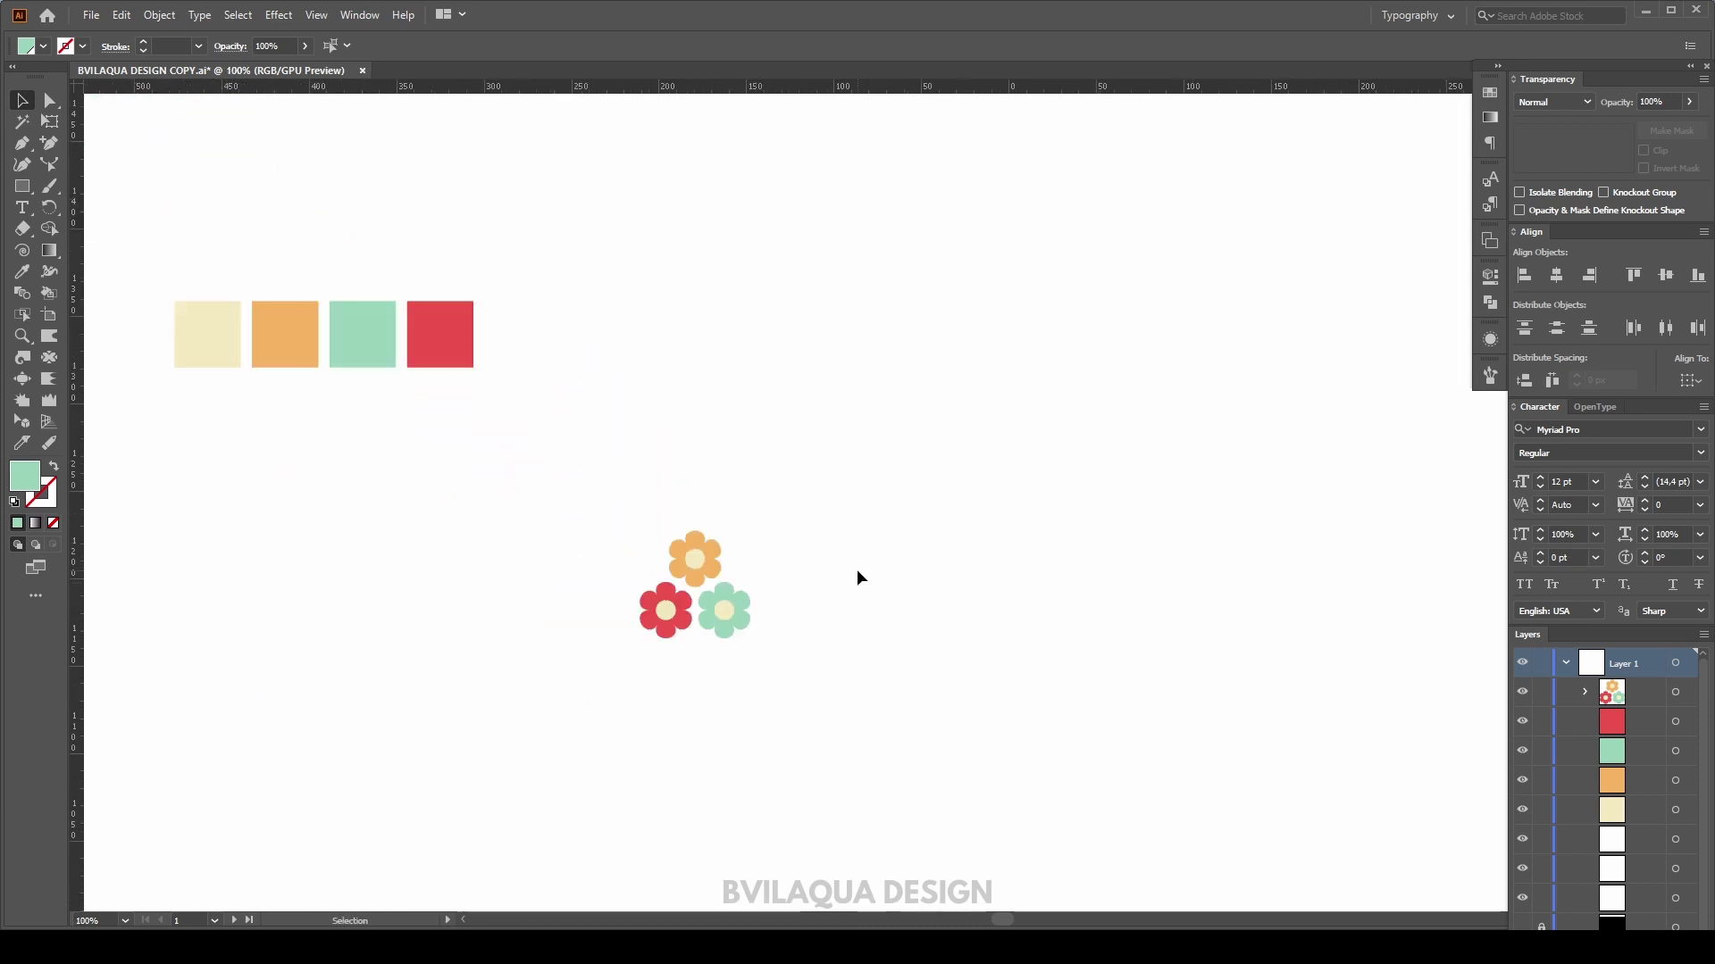
pyautogui.moveTo(661, 616); pyautogui.dragTo(172, 477)
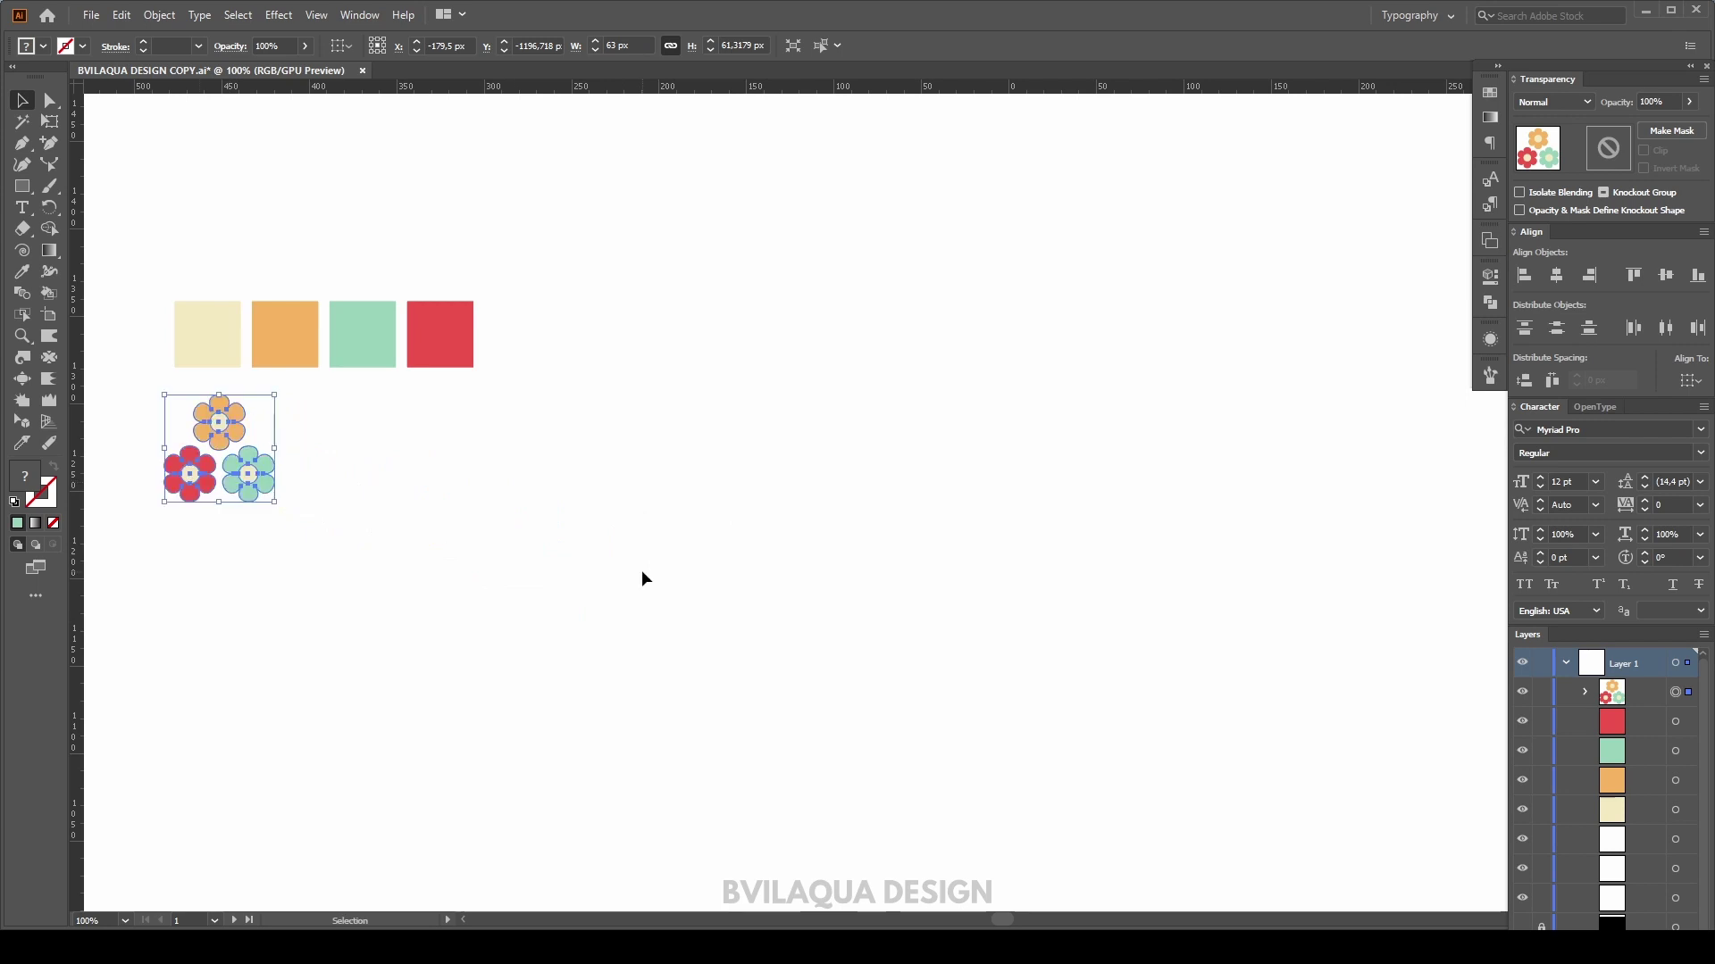
pyautogui.scroll(-2, 641, 578)
pyautogui.scroll(-1, 642, 572)
pyautogui.click(645, 570)
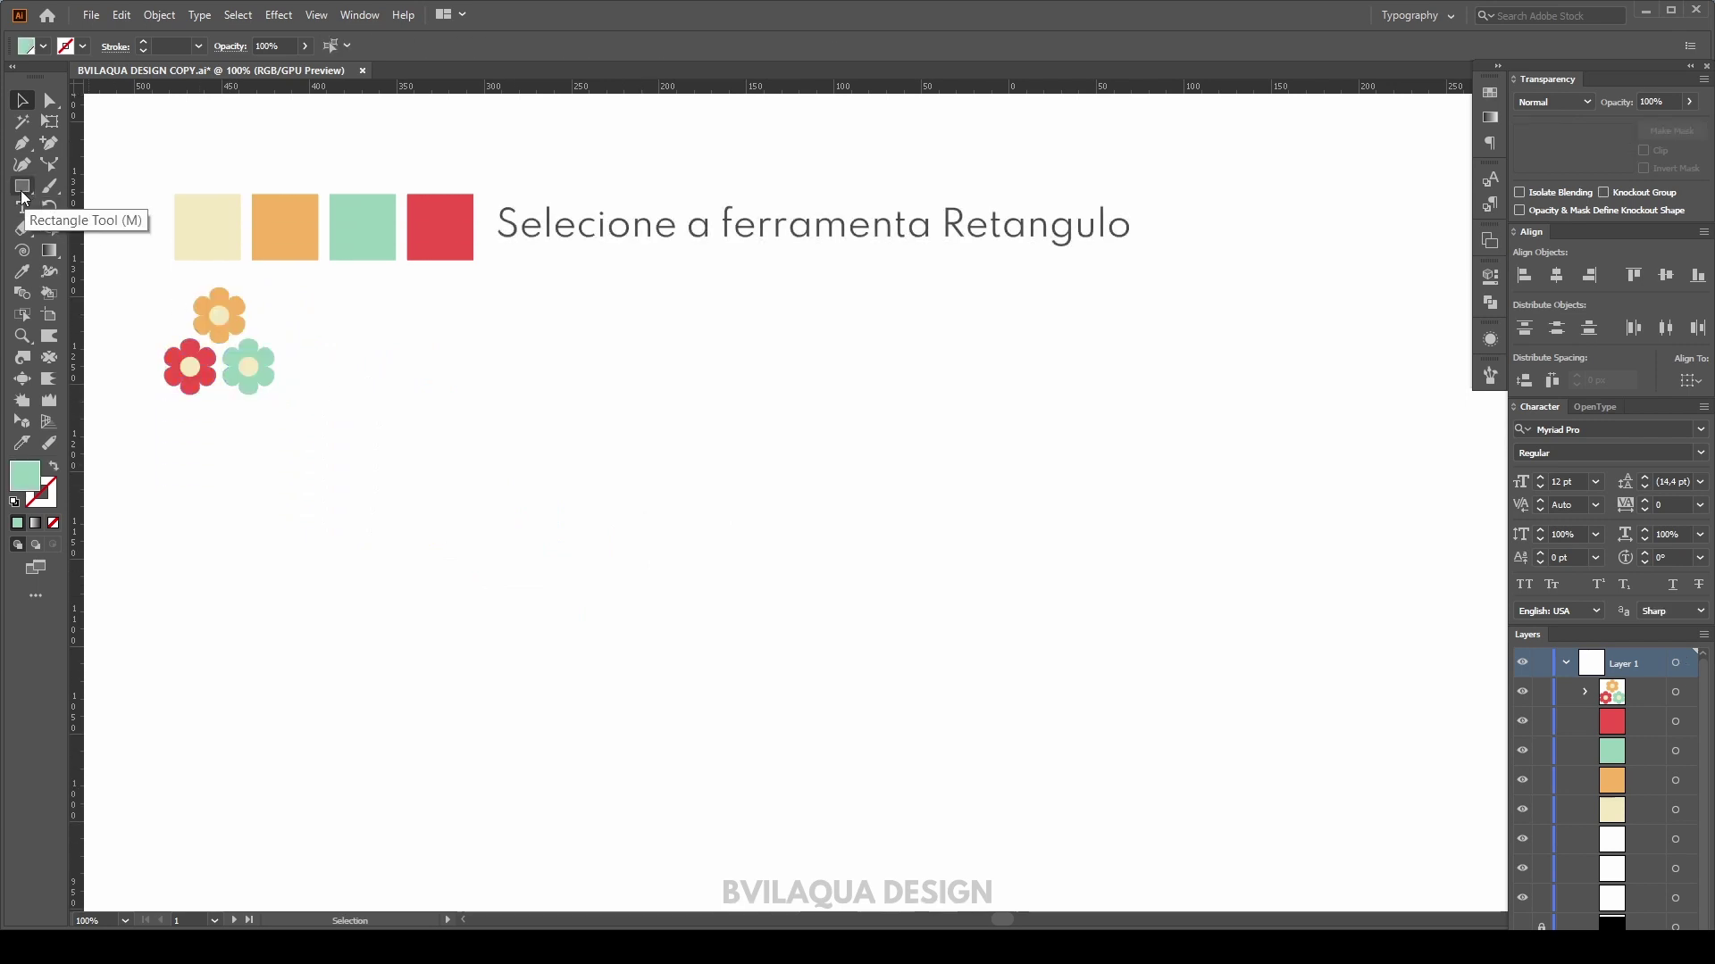
# - Draw a square of about 305 x 305 px in the empty area beside the flower group with the Rectangle tool
pyautogui.moveTo(24, 197); pyautogui.dragTo(55, 194)
pyautogui.click(90, 186)
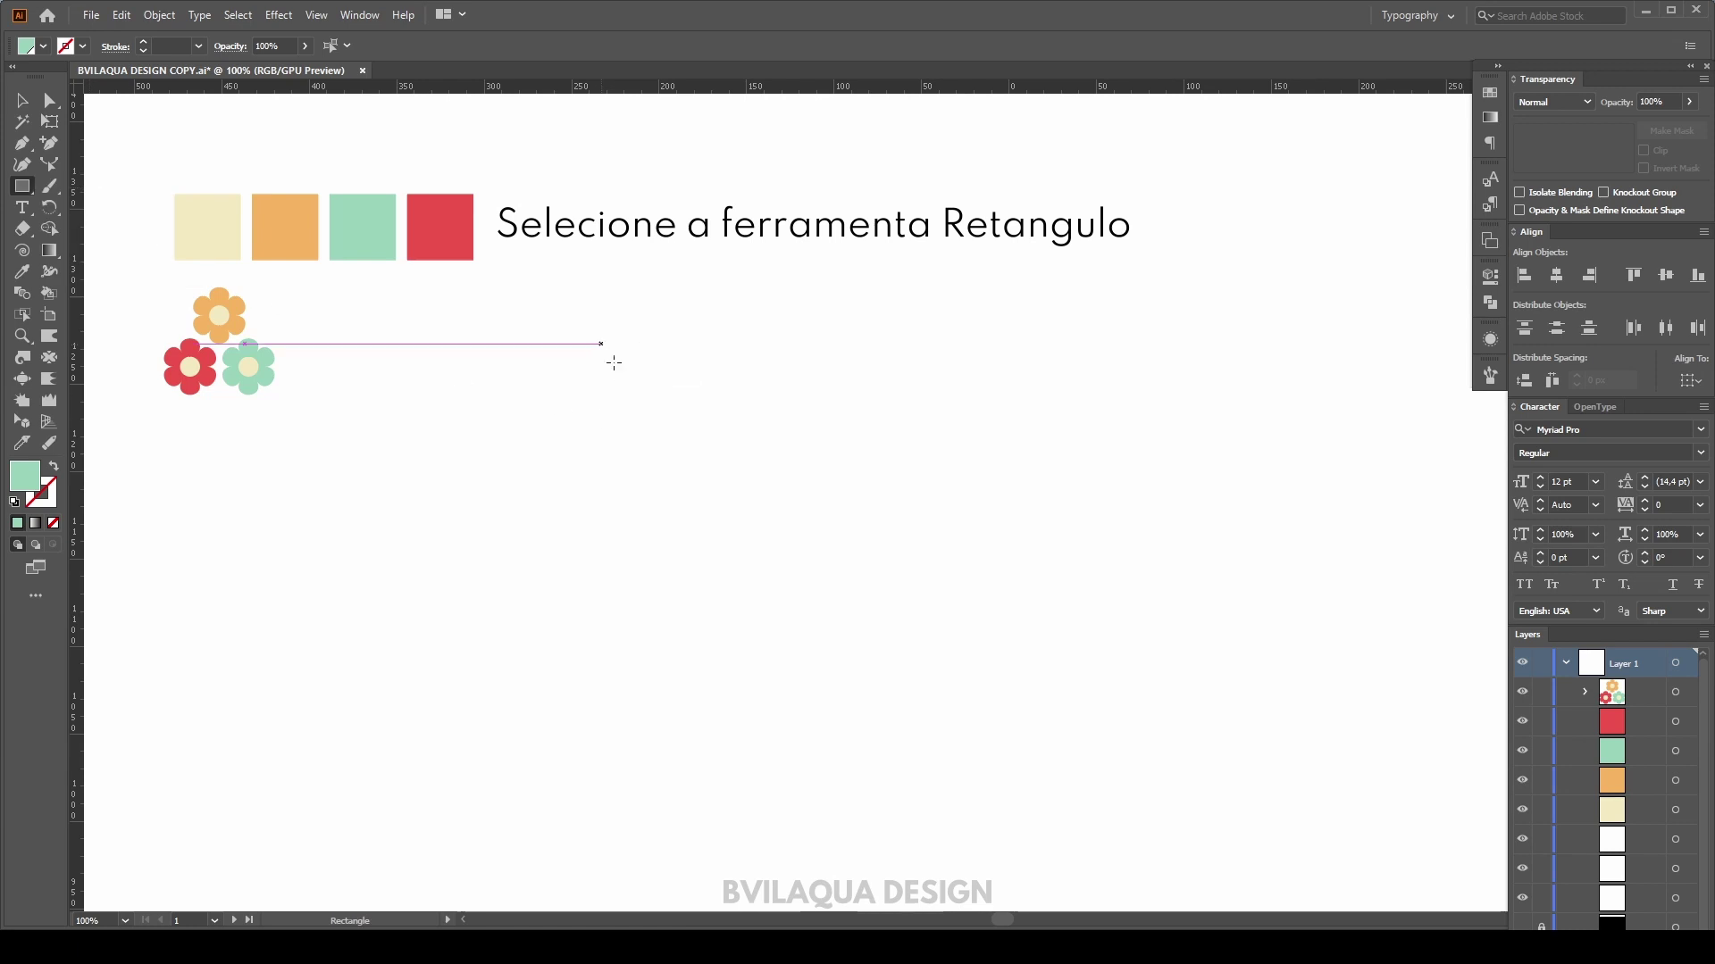
pyautogui.moveTo(601, 344); pyautogui.dragTo(1135, 762)
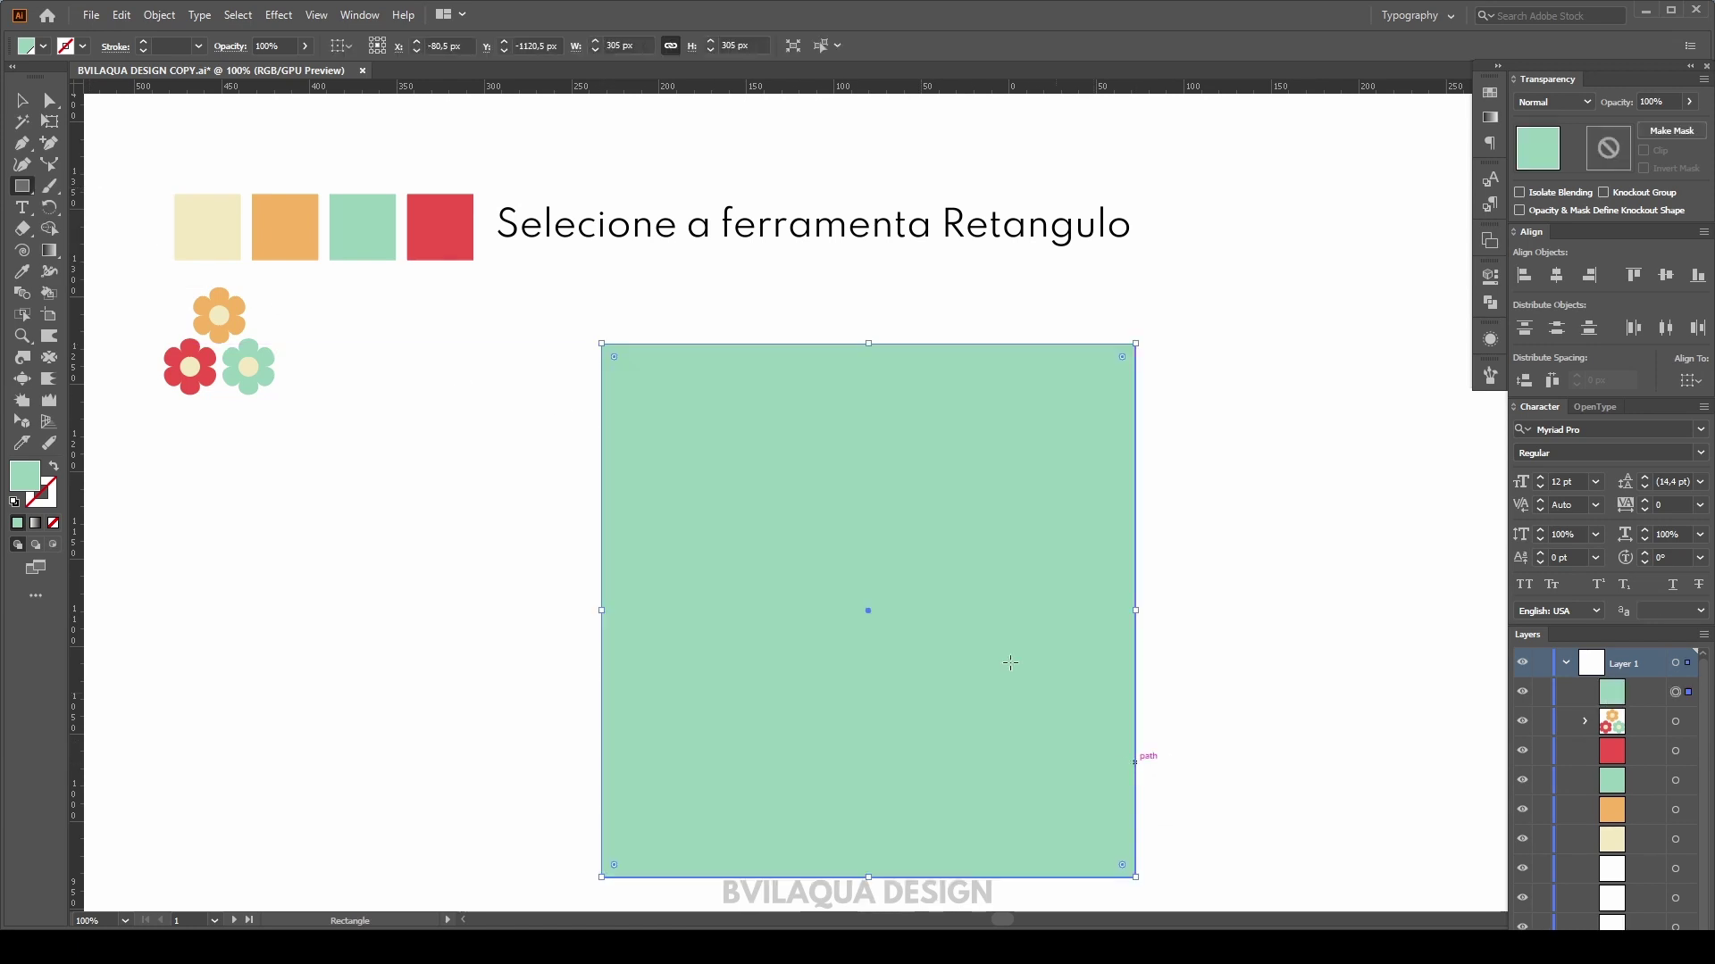
# - Fill the green square with the saved flower pattern swatch
pyautogui.click(1488, 99)
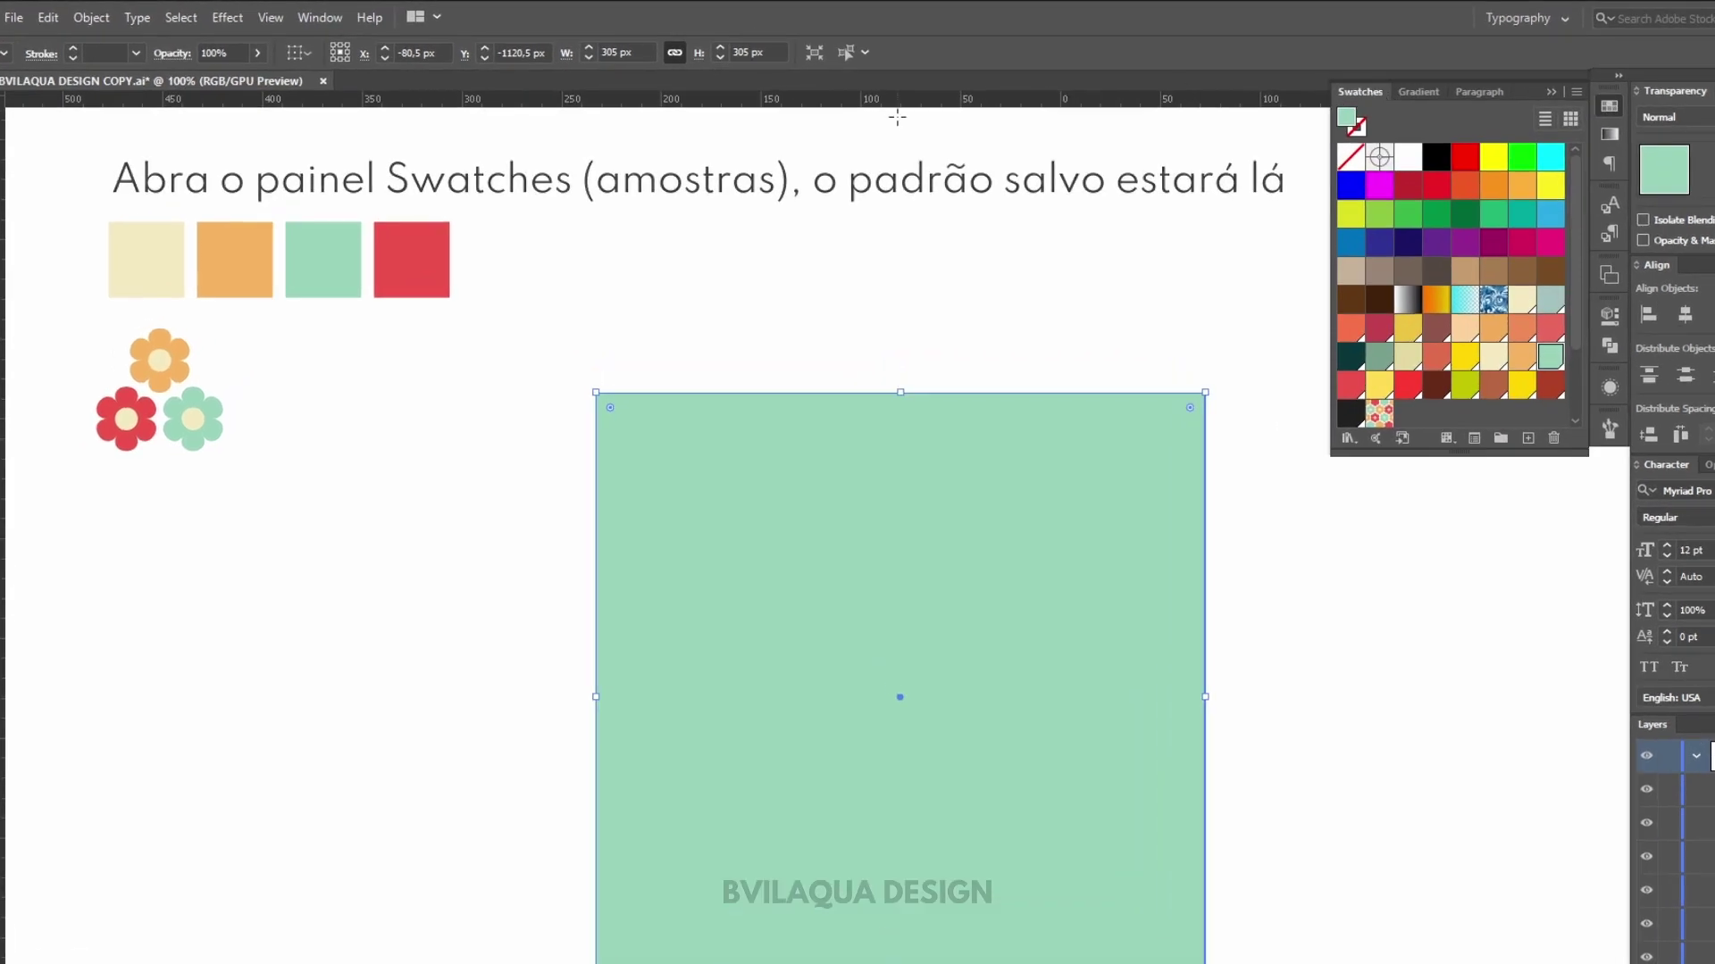
pyautogui.click(320, 18)
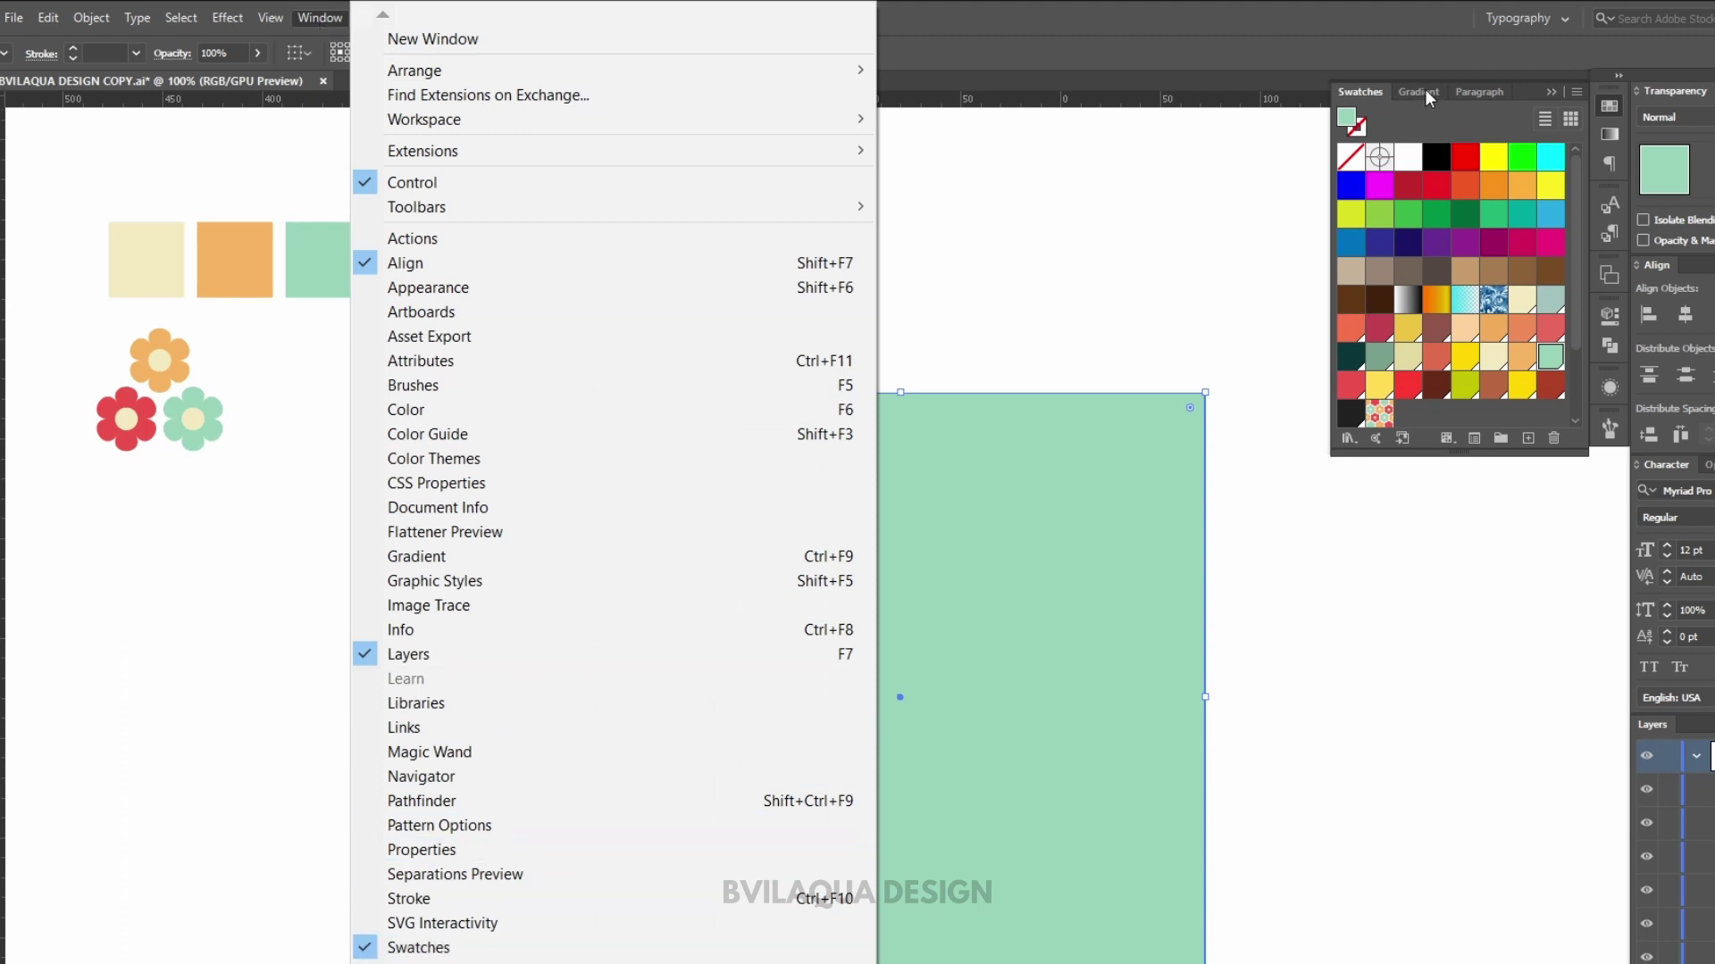
pyautogui.click(1427, 116)
pyautogui.click(1380, 414)
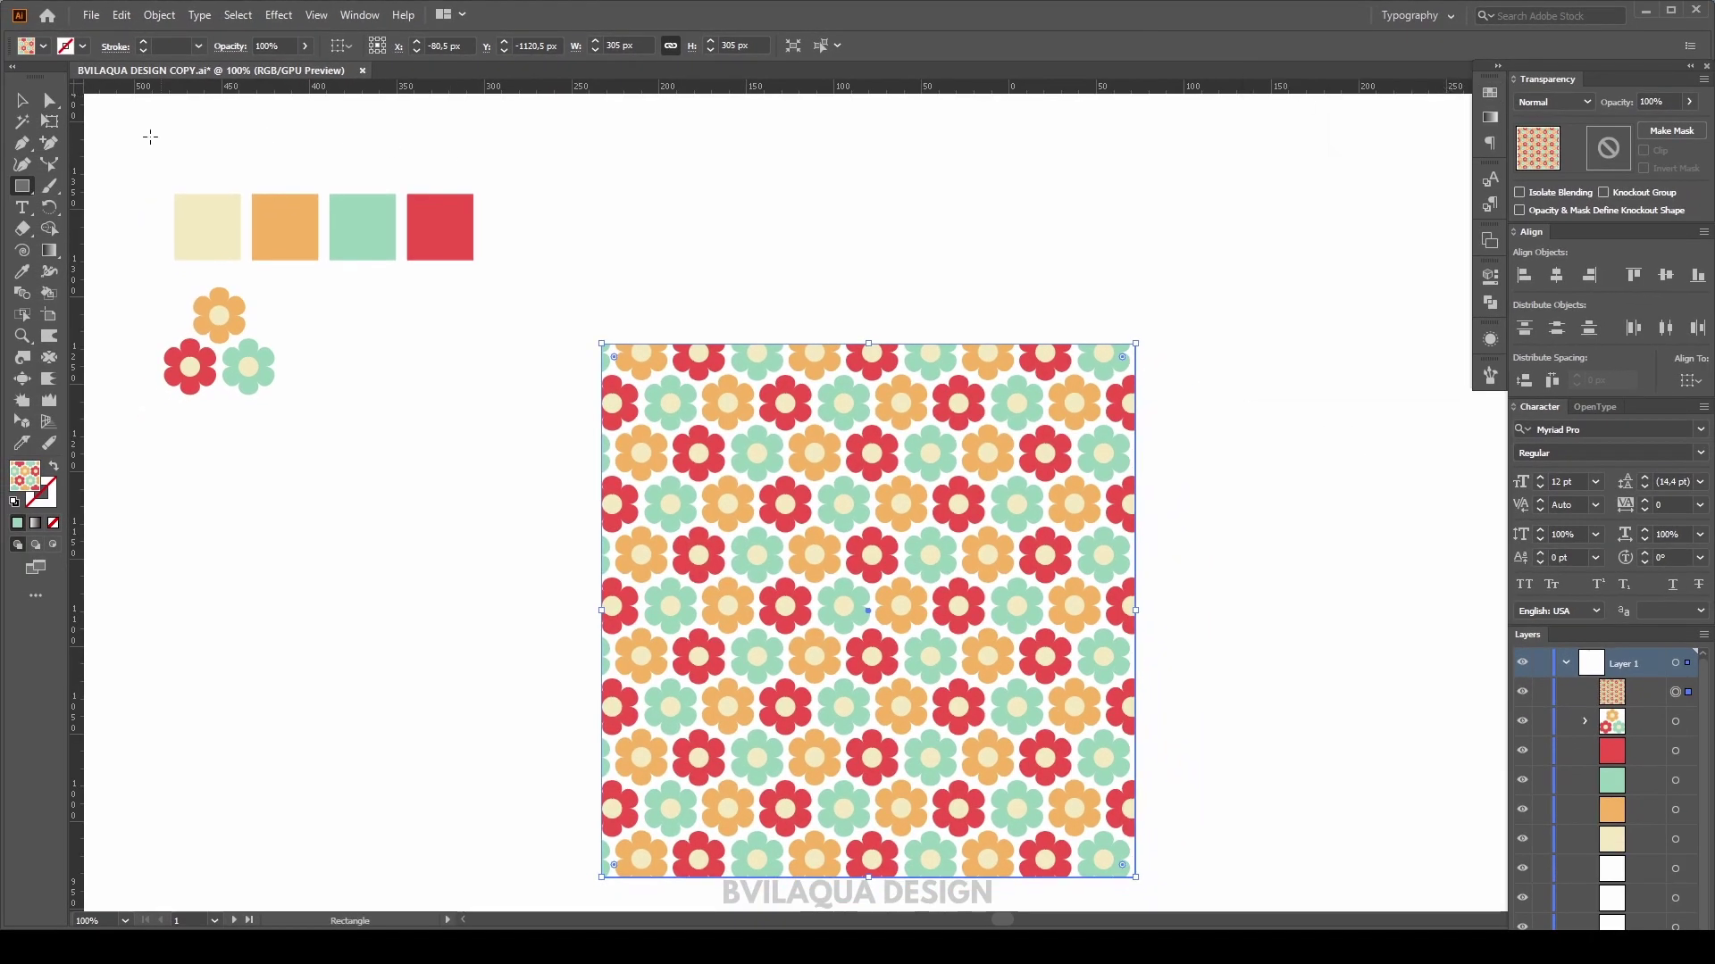
# - Enlarge the patterned square to 1000 x 1000 px and place a duplicate to its right
pyautogui.press('v')
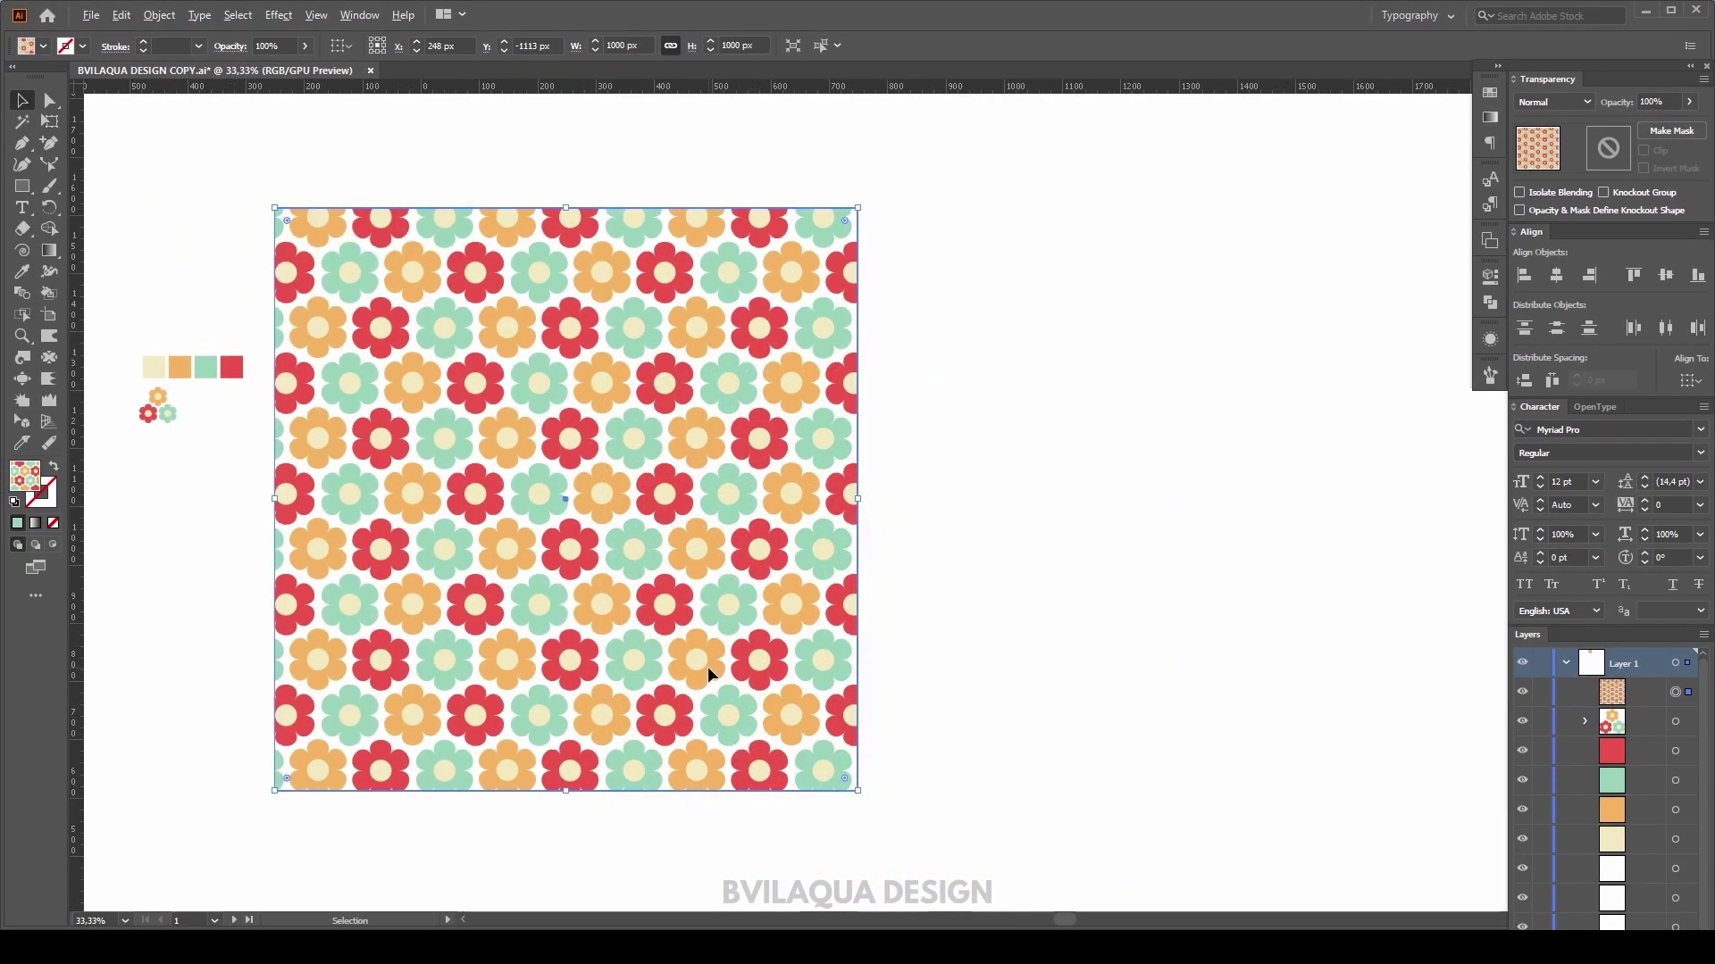
pyautogui.moveTo(707, 666); pyautogui.dragTo(1311, 677)
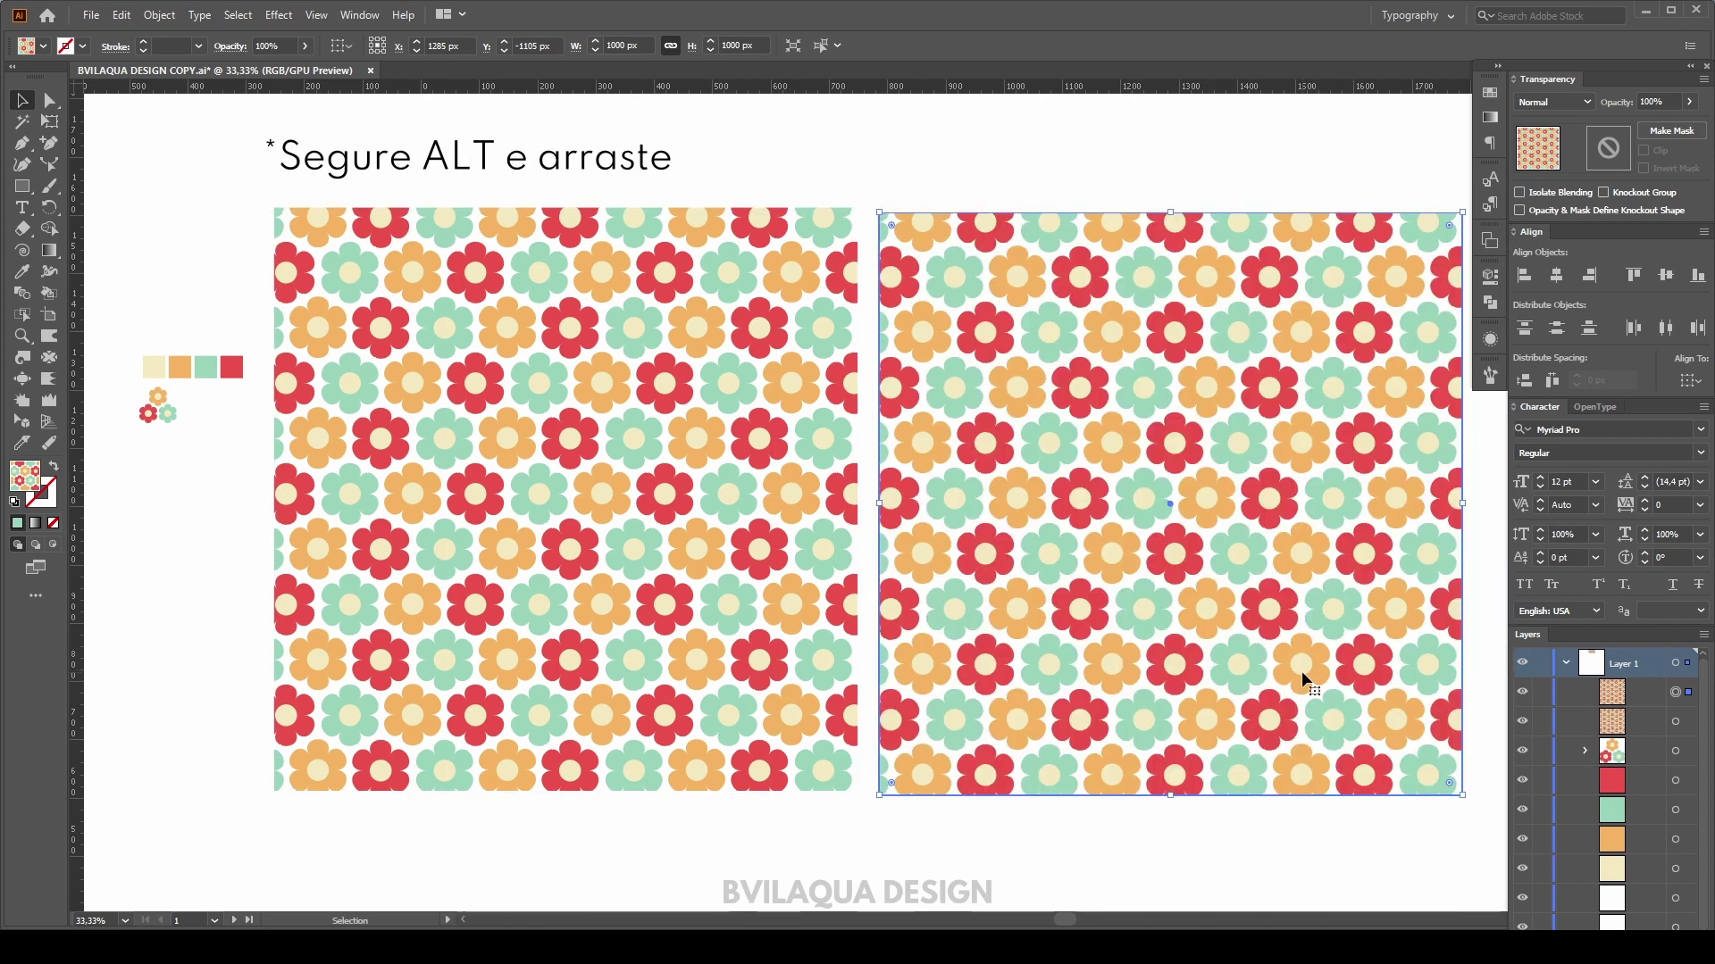
# - Replace the duplicate square's pattern fill with the light peach swatch
pyautogui.click(1489, 98)
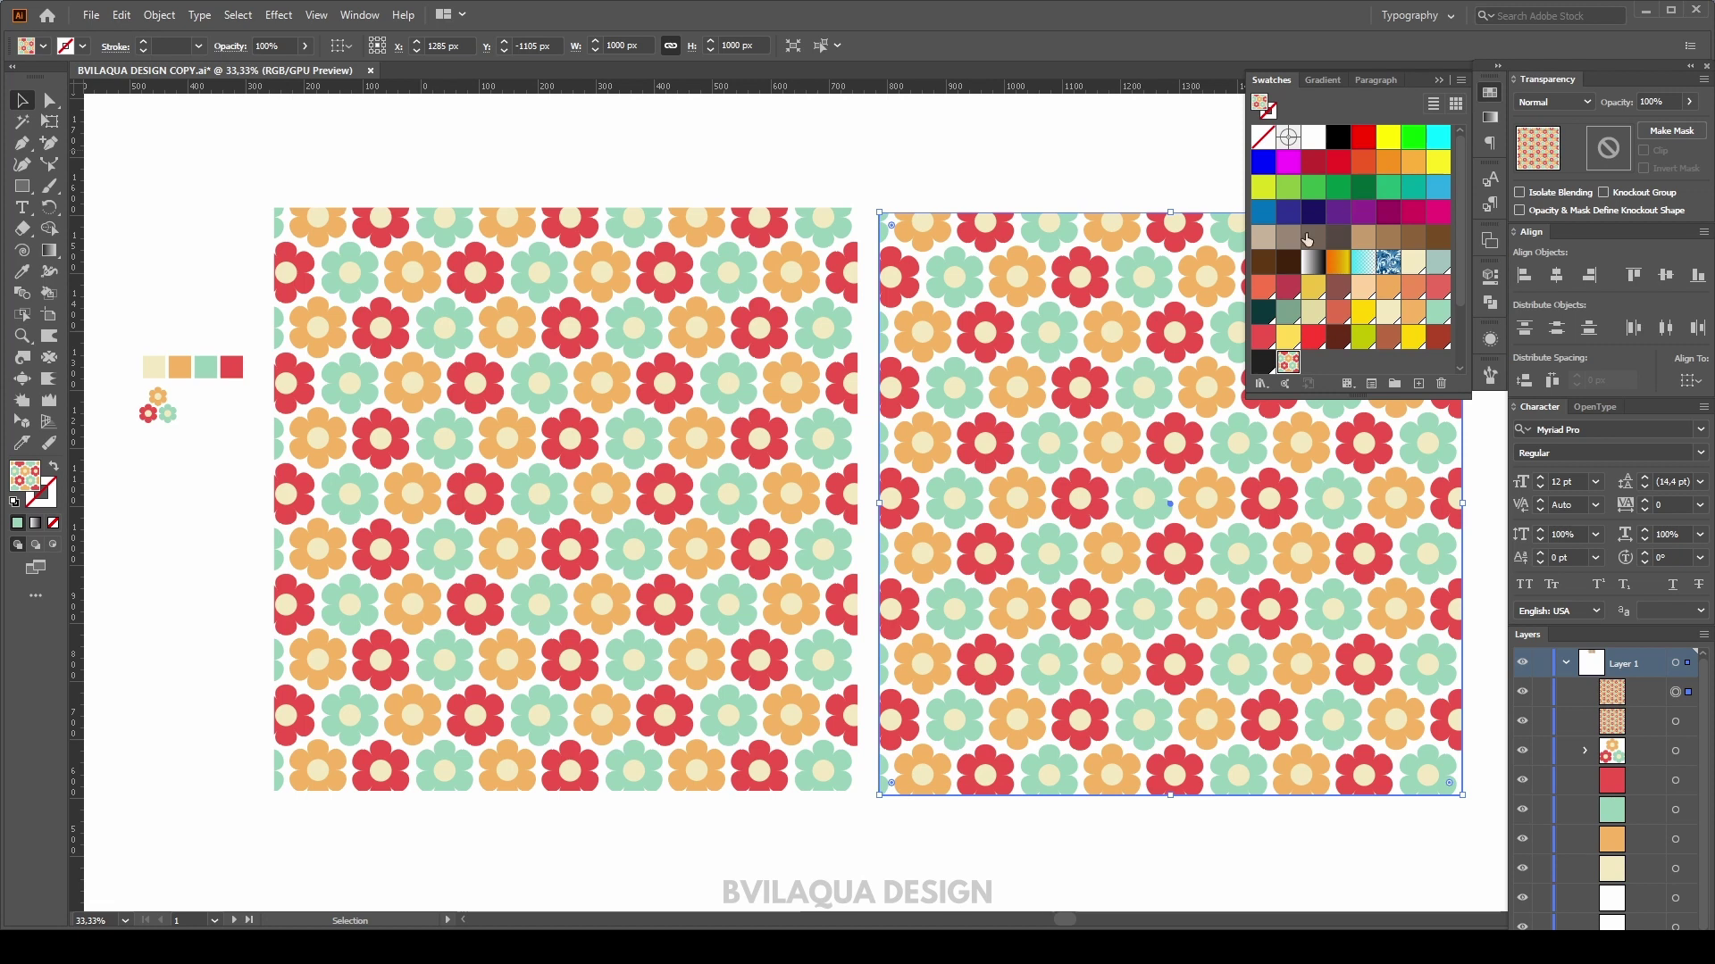
pyautogui.click(1263, 247)
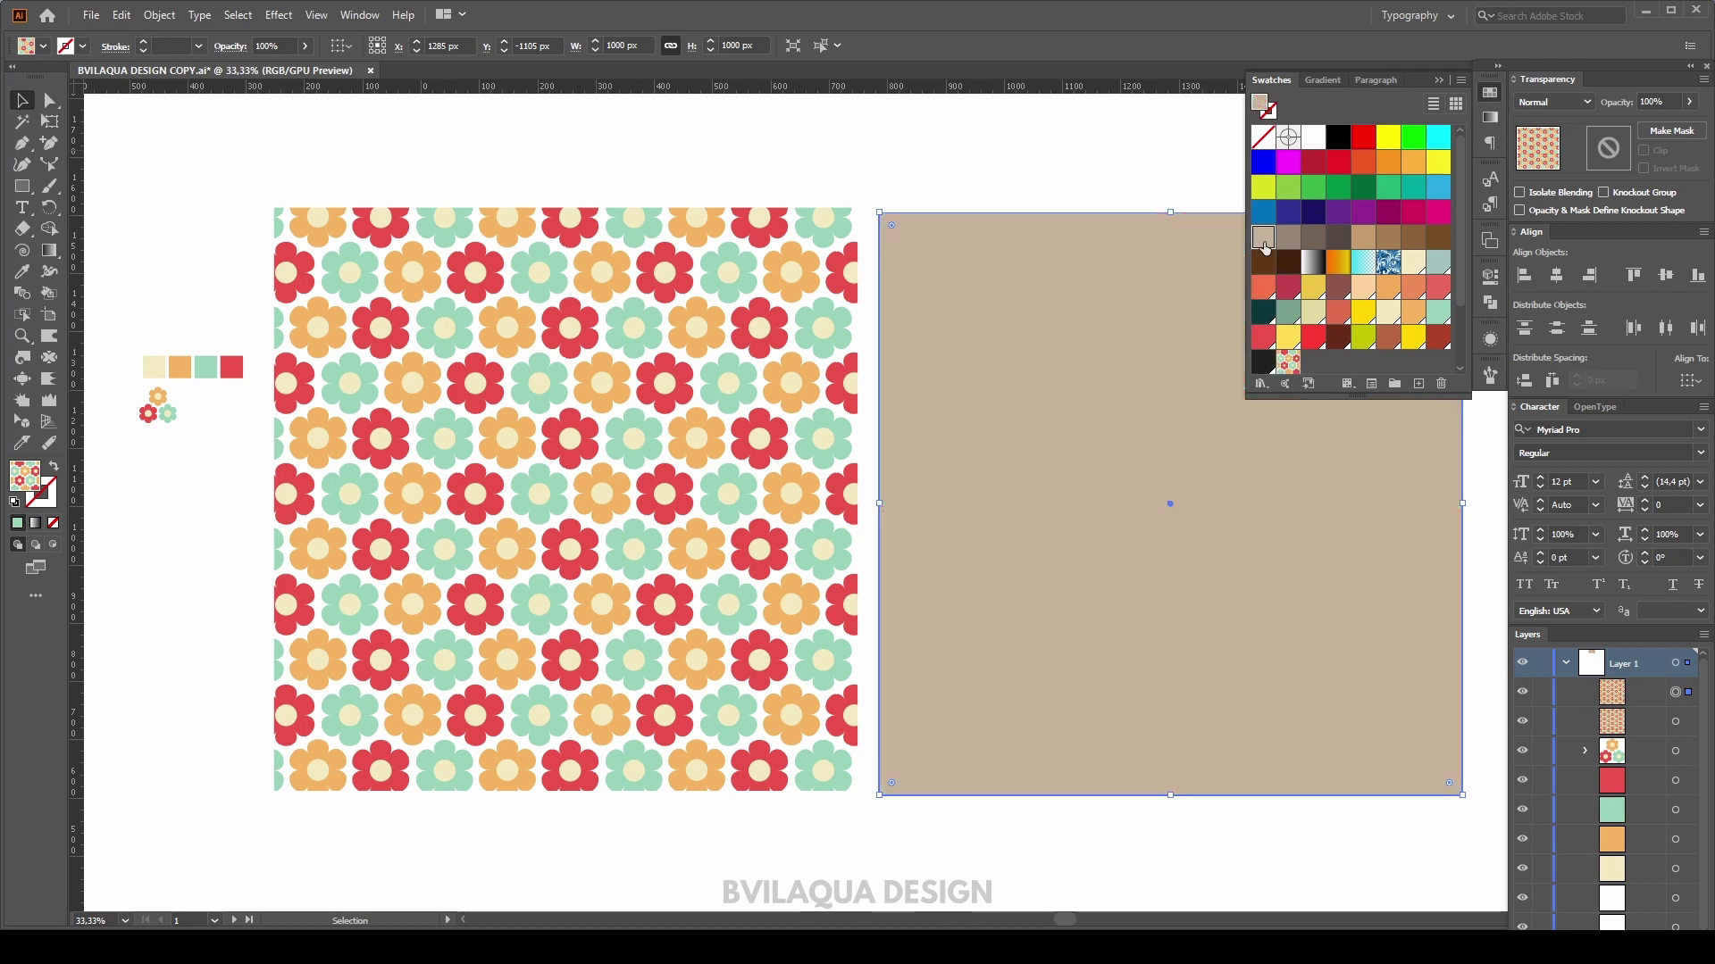
pyautogui.click(1362, 284)
pyautogui.click(1439, 80)
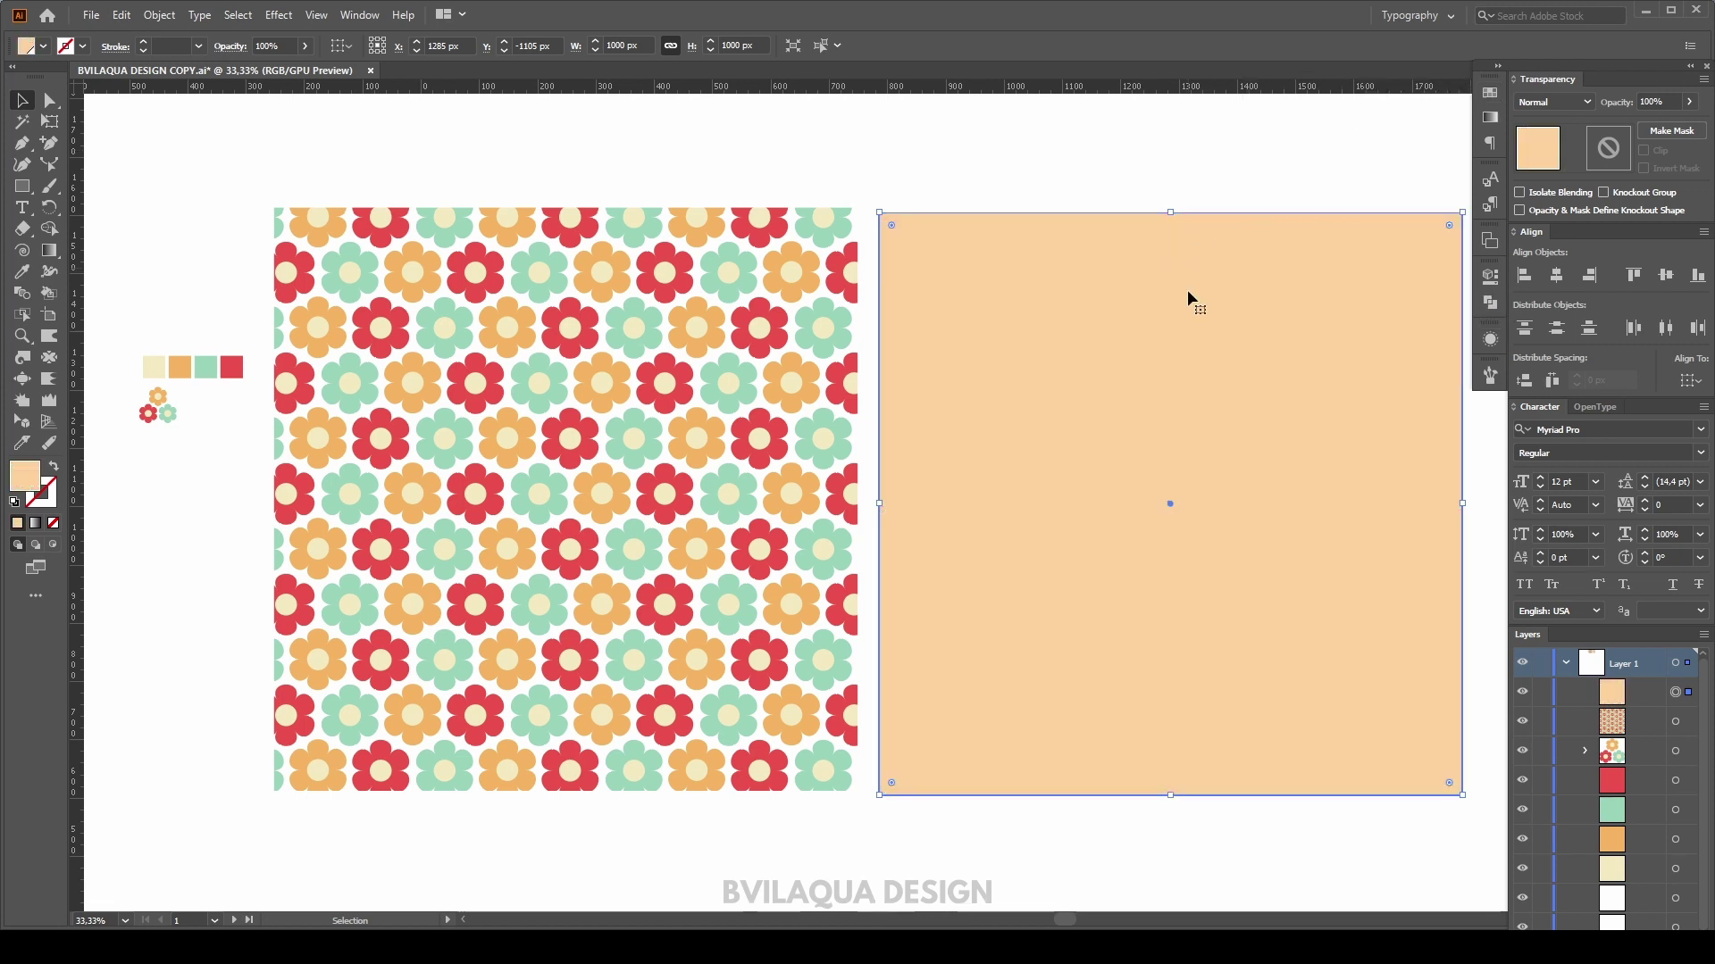
# - Move the peach square onto the patterned square, then cut it and paste it behind the pattern
pyautogui.moveTo(1068, 424); pyautogui.dragTo(483, 430)
pyautogui.press('a')
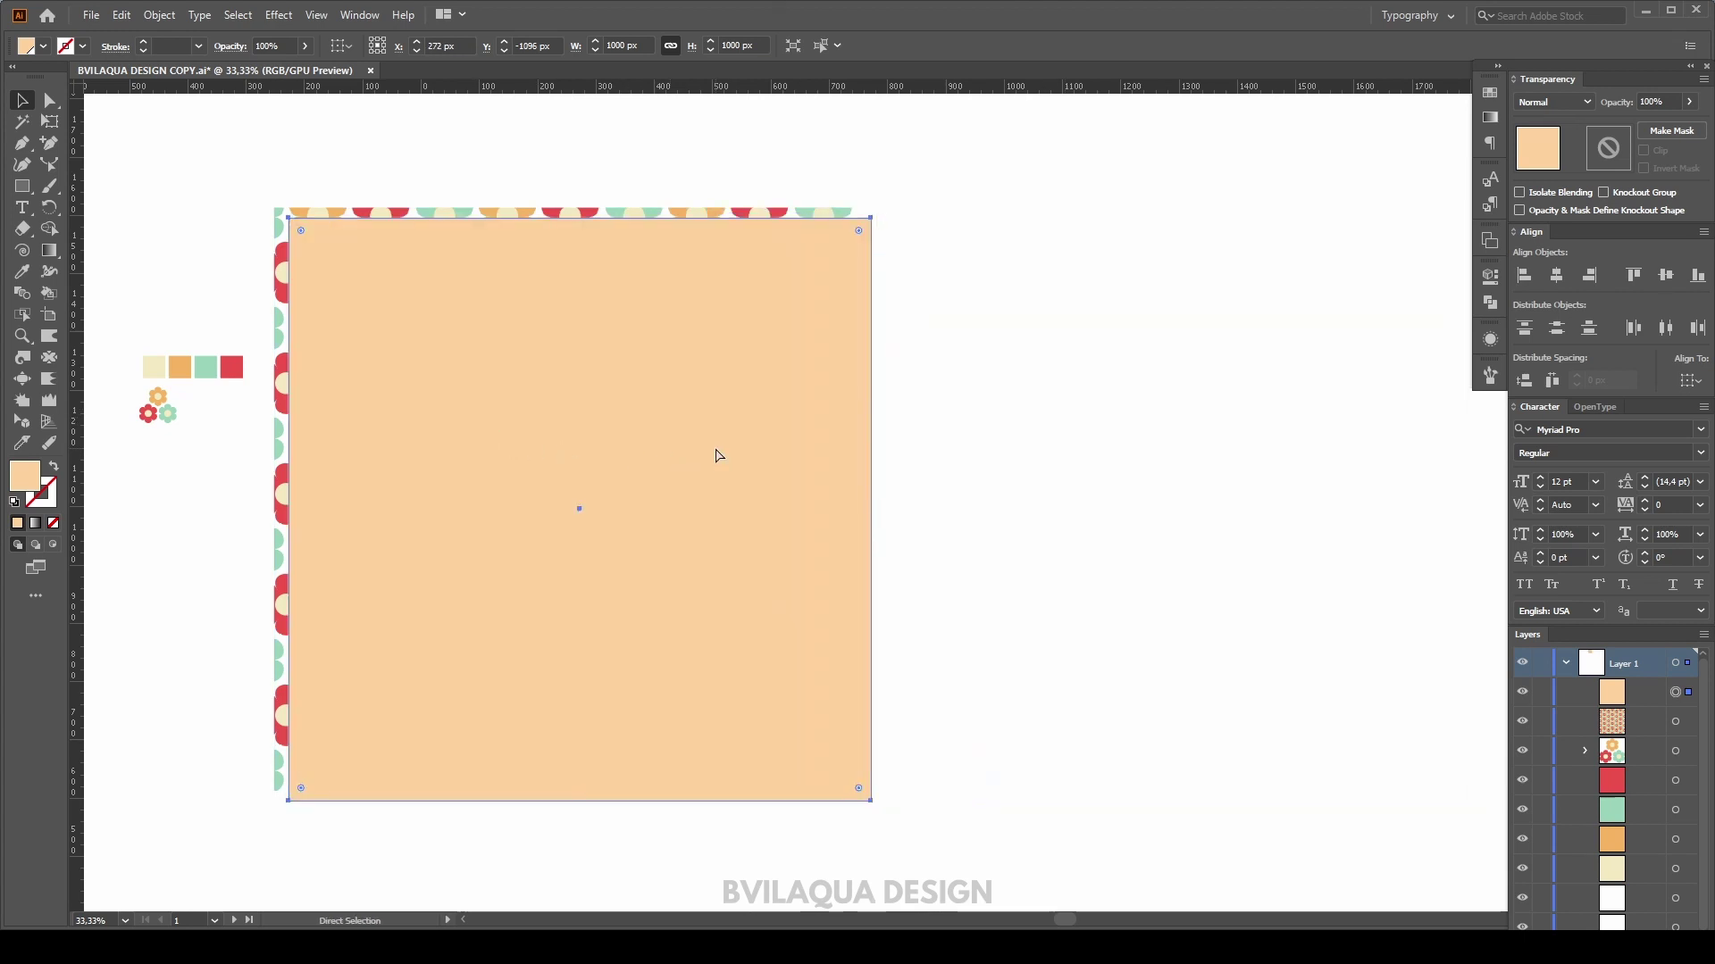
pyautogui.hotkey('ctrl', 'x')
pyautogui.press('v')
pyautogui.hotkey('ctrl', 'b')
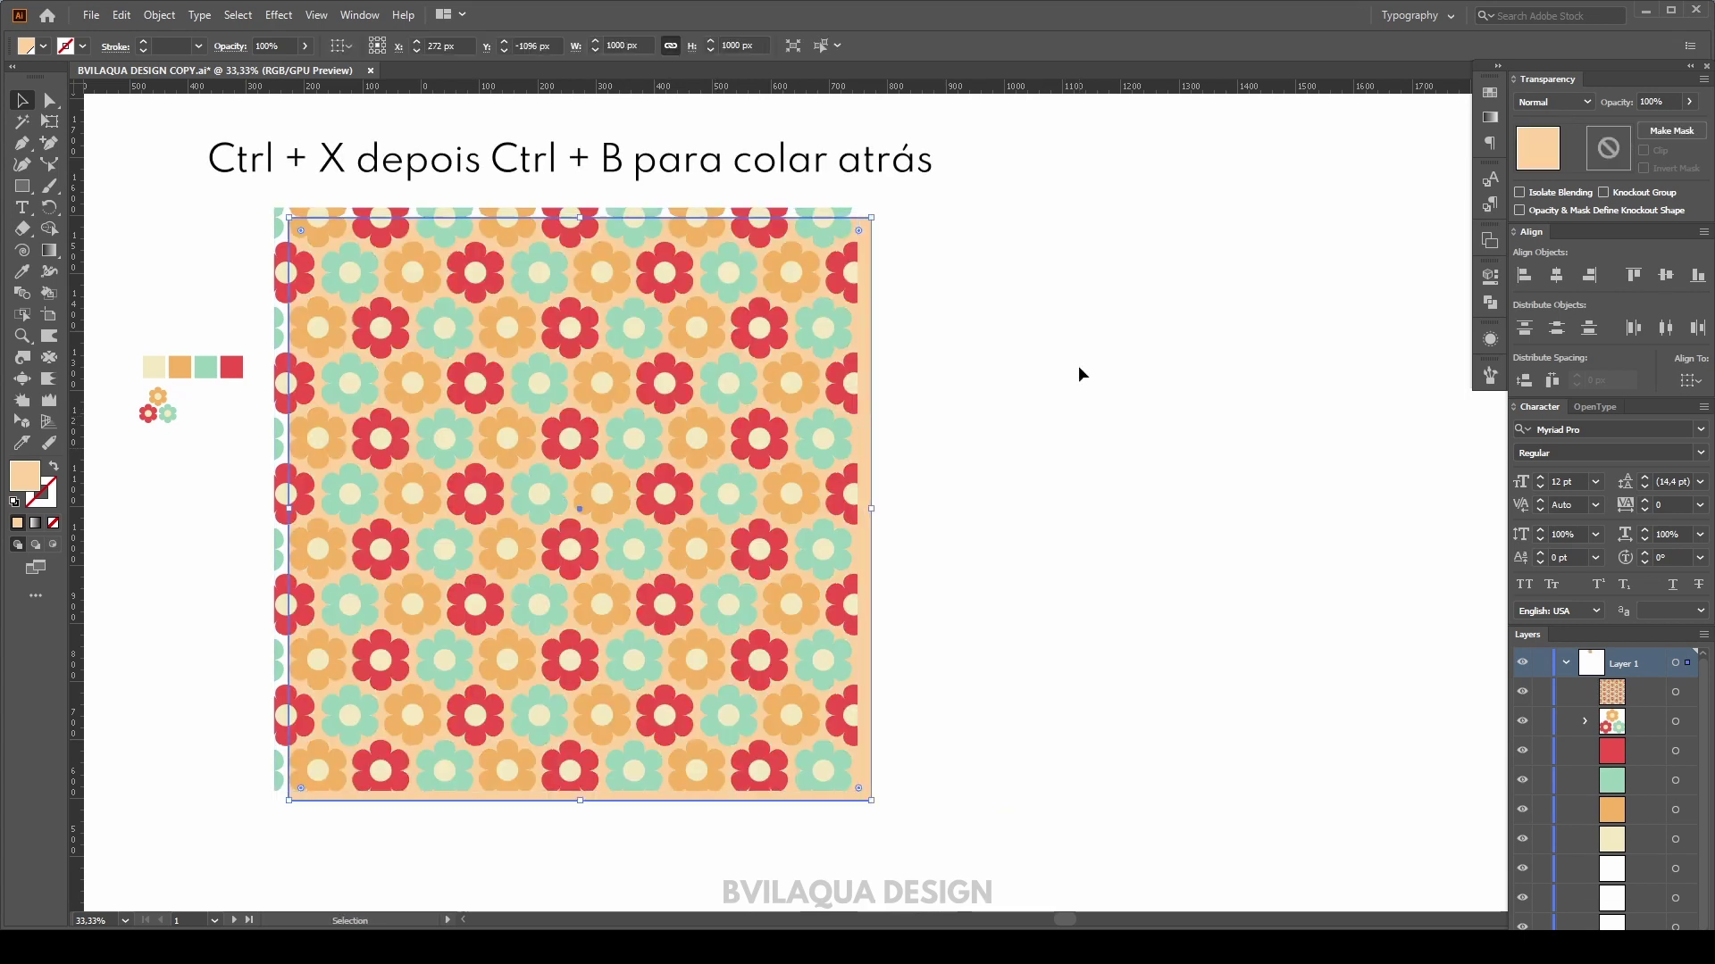
# - Align the patterned square and the peach background by their horizontal and vertical centers
pyautogui.moveTo(1005, 302); pyautogui.dragTo(736, 561)
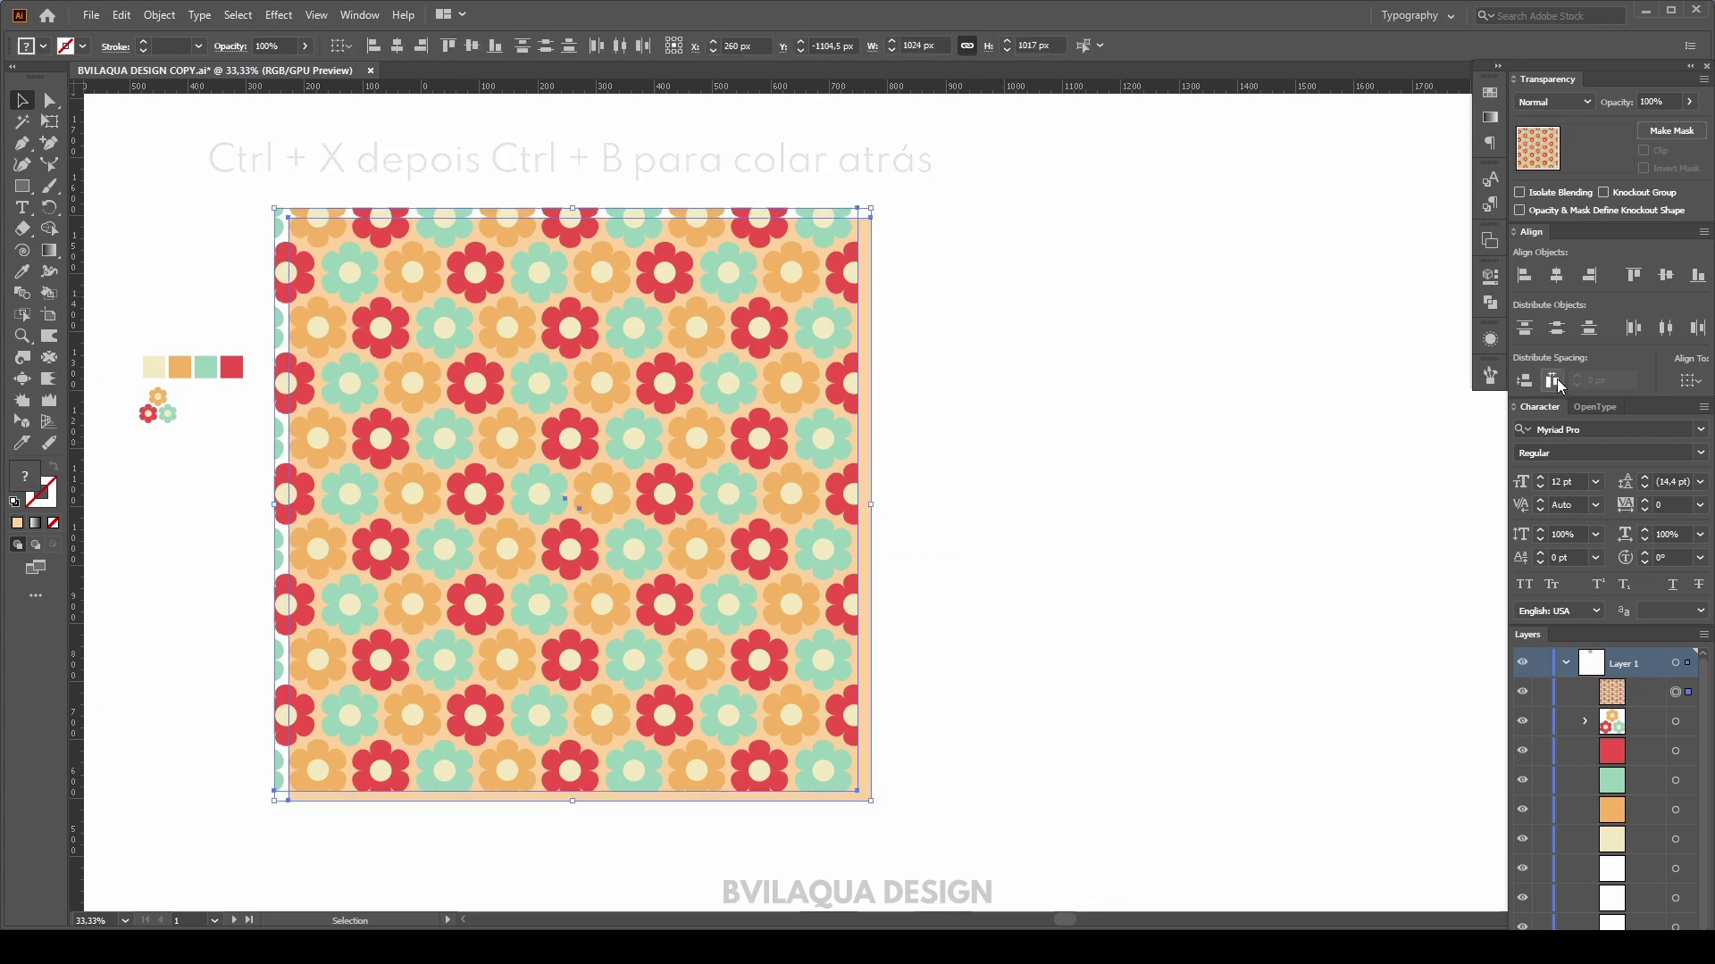
pyautogui.click(1556, 276)
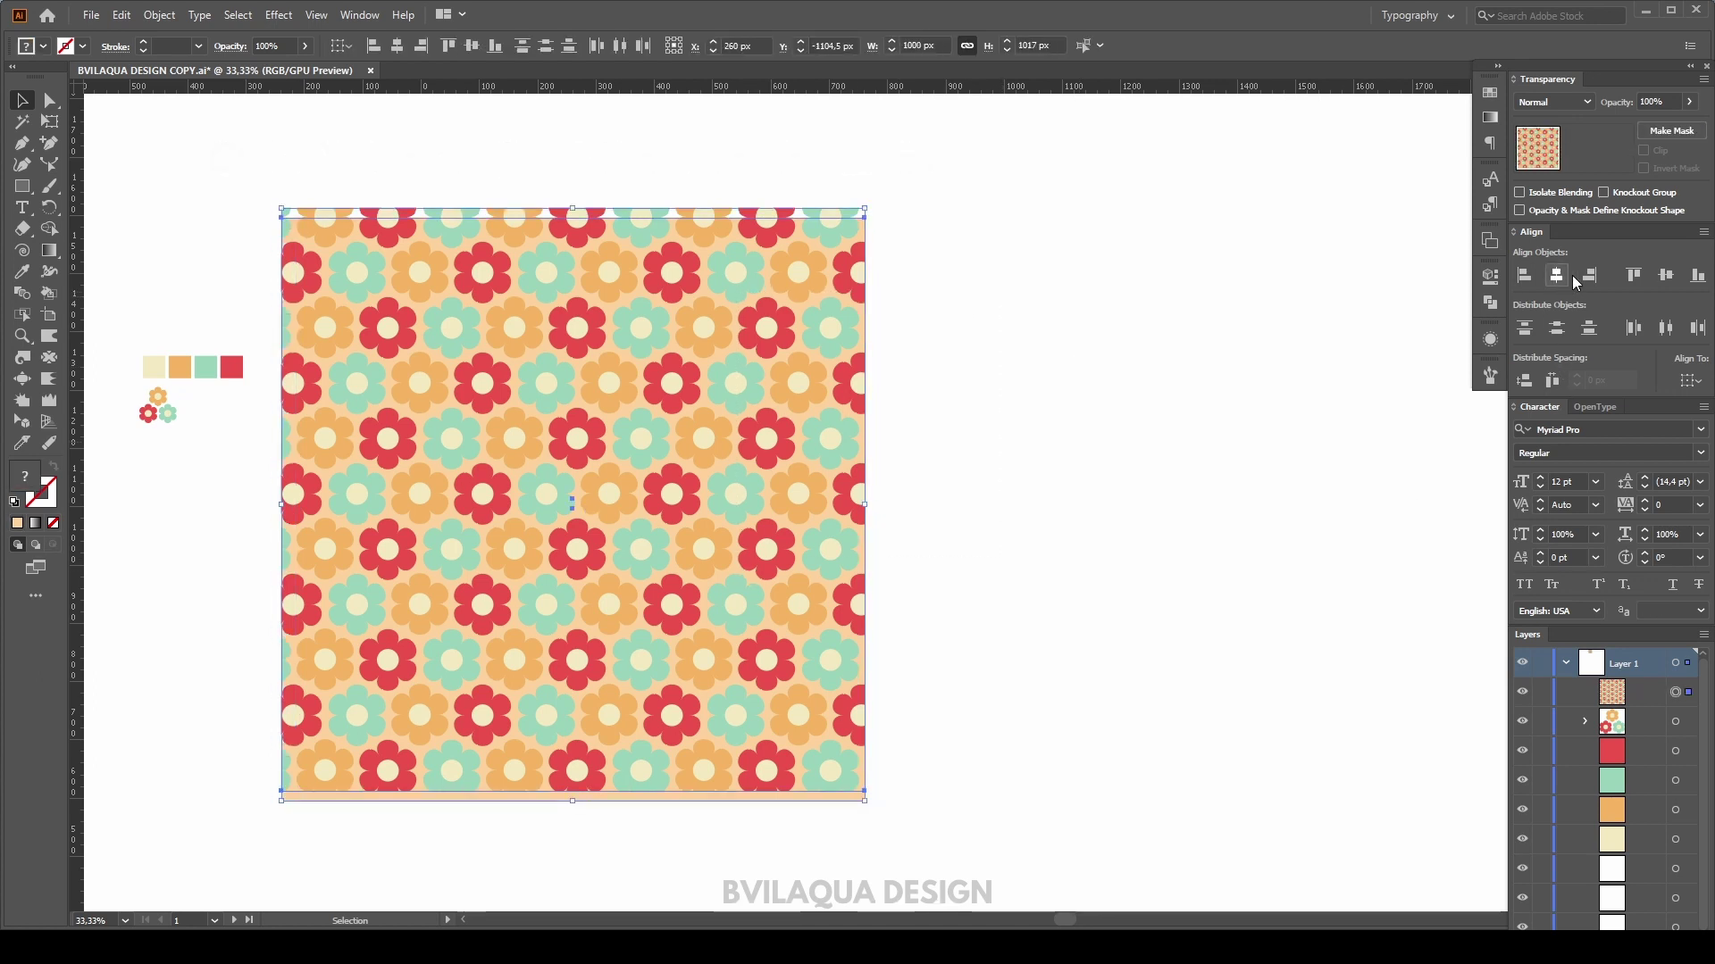
pyautogui.click(1666, 275)
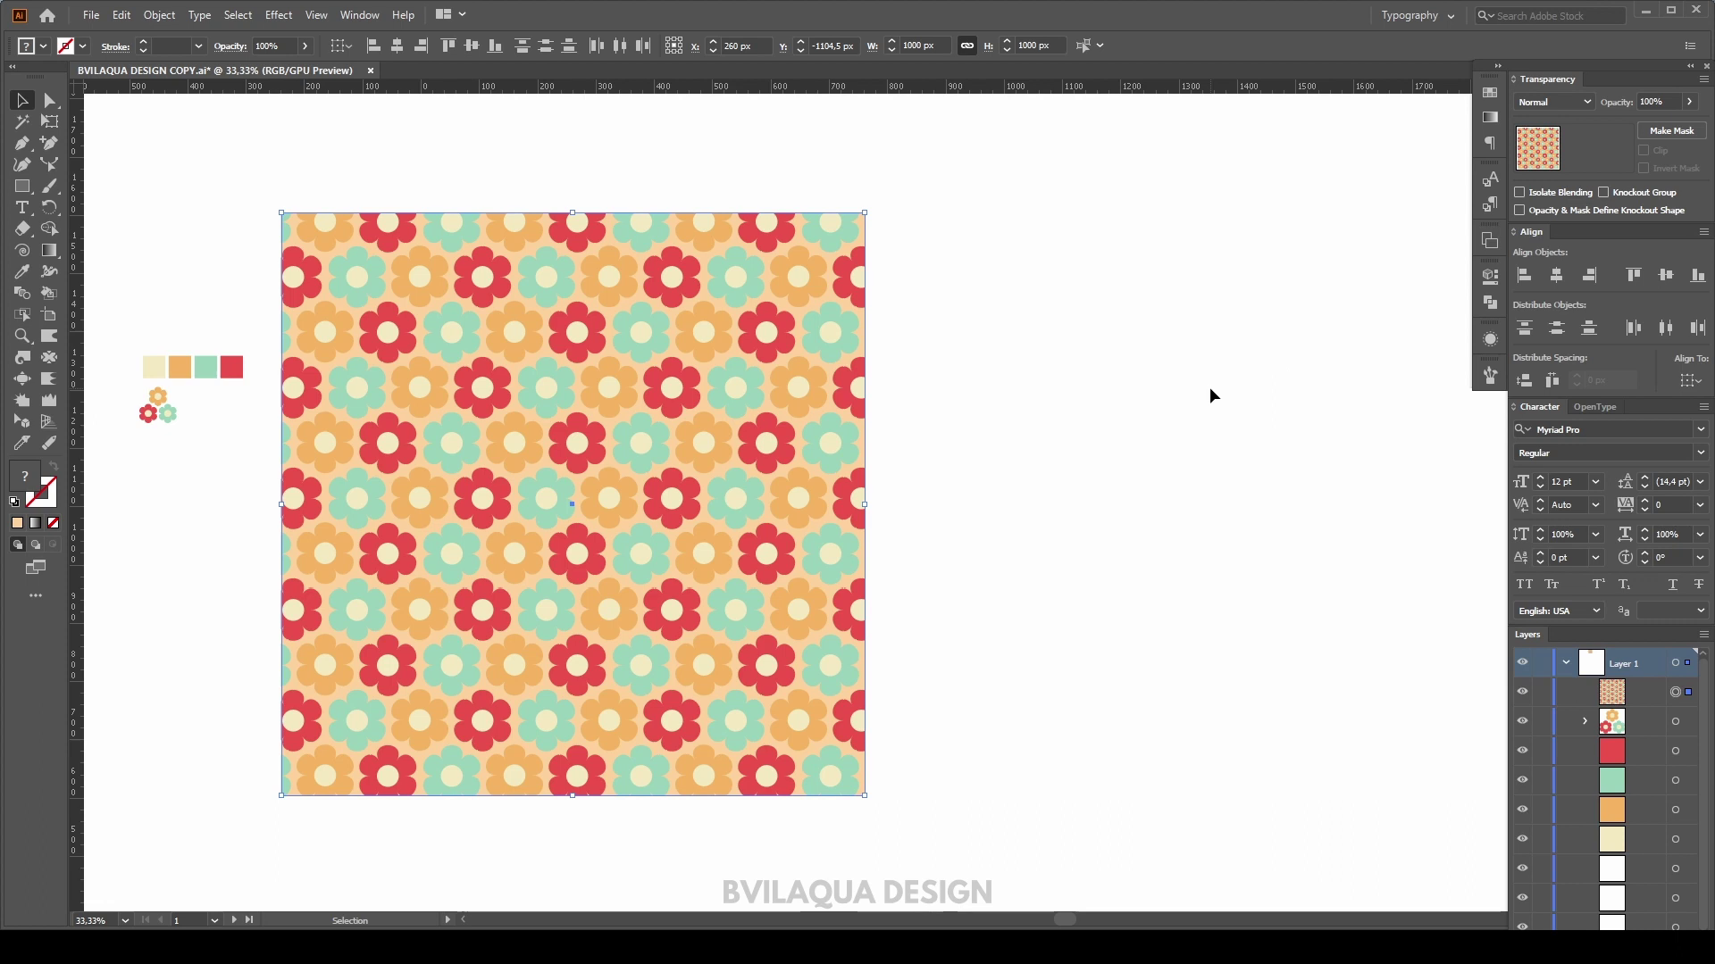
# - Change the background square's fill to black and deselect it
pyautogui.click(1313, 137)
pyautogui.click(1339, 143)
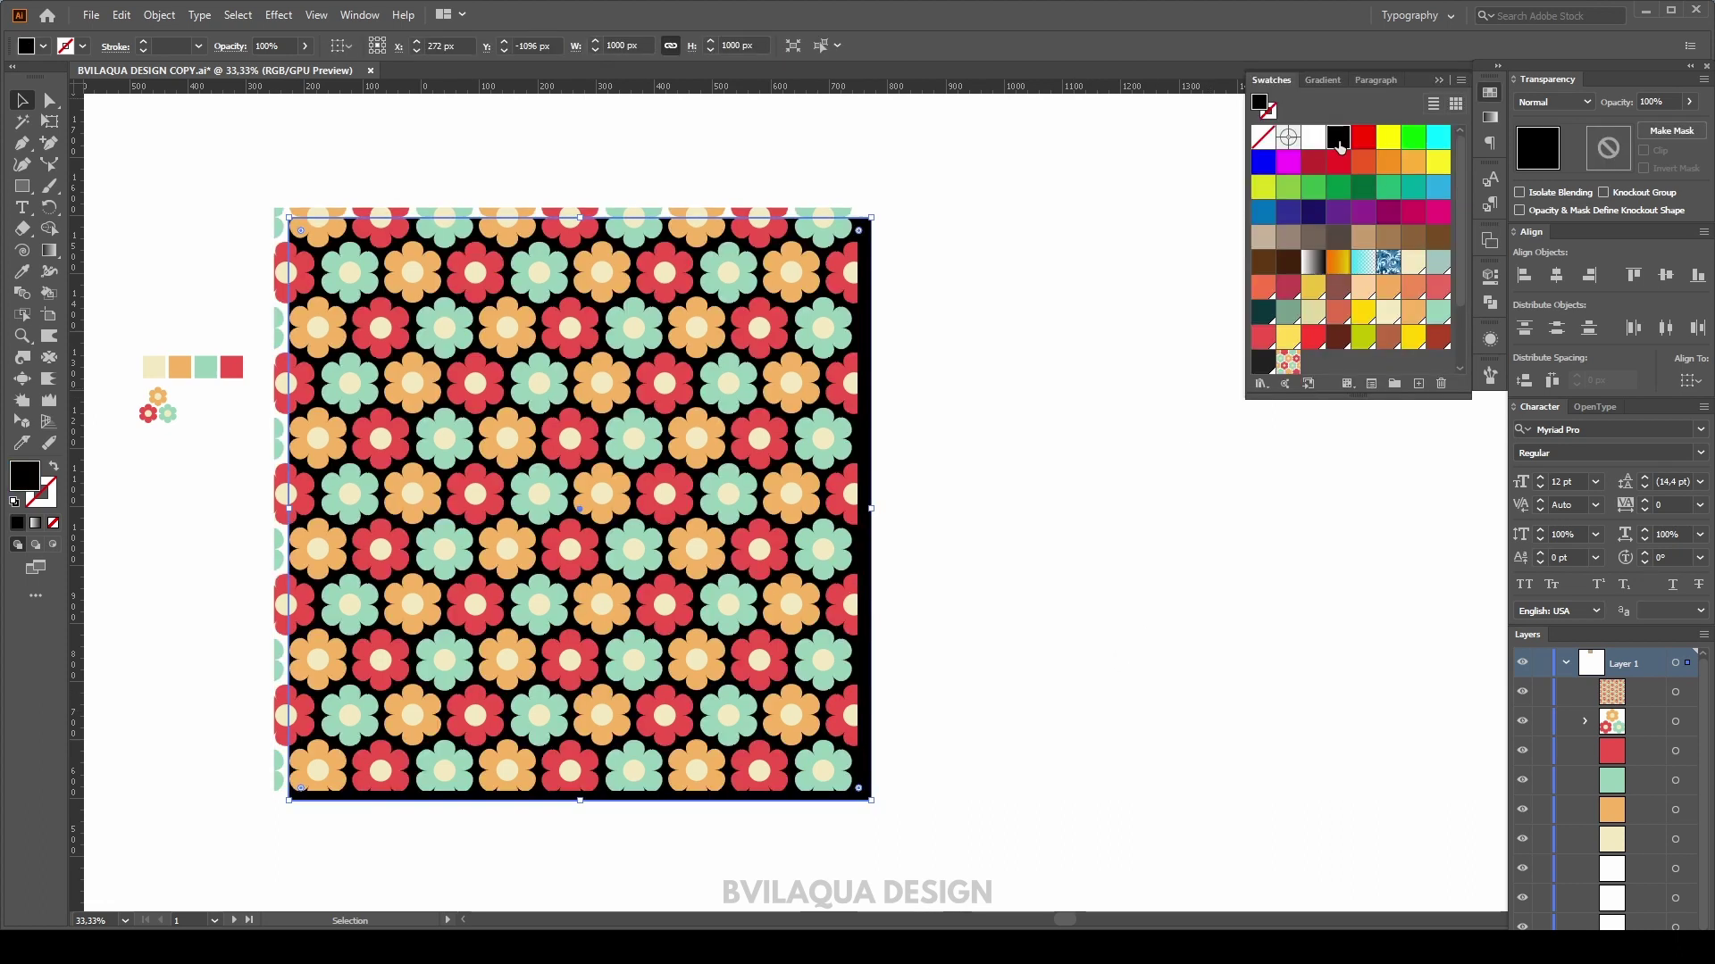
pyautogui.click(1118, 450)
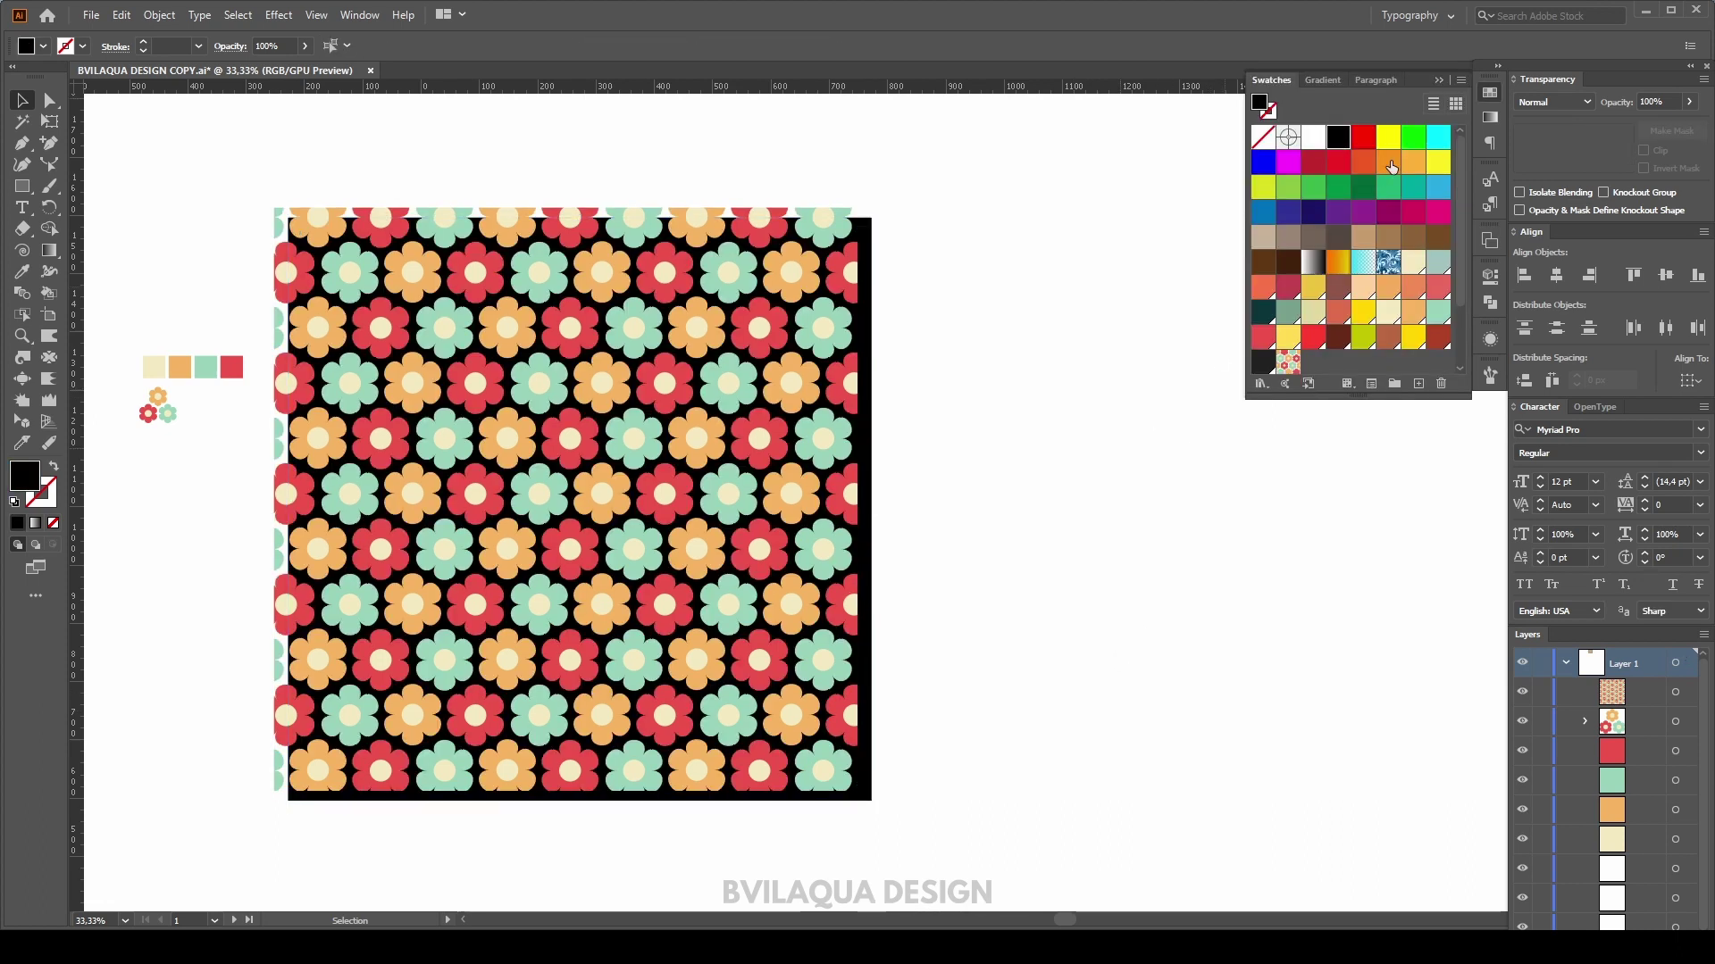
pyautogui.click(1438, 80)
# - Center the patterned square and the black background on each other horizontally and vertically, then deselect them
pyautogui.click(695, 527)
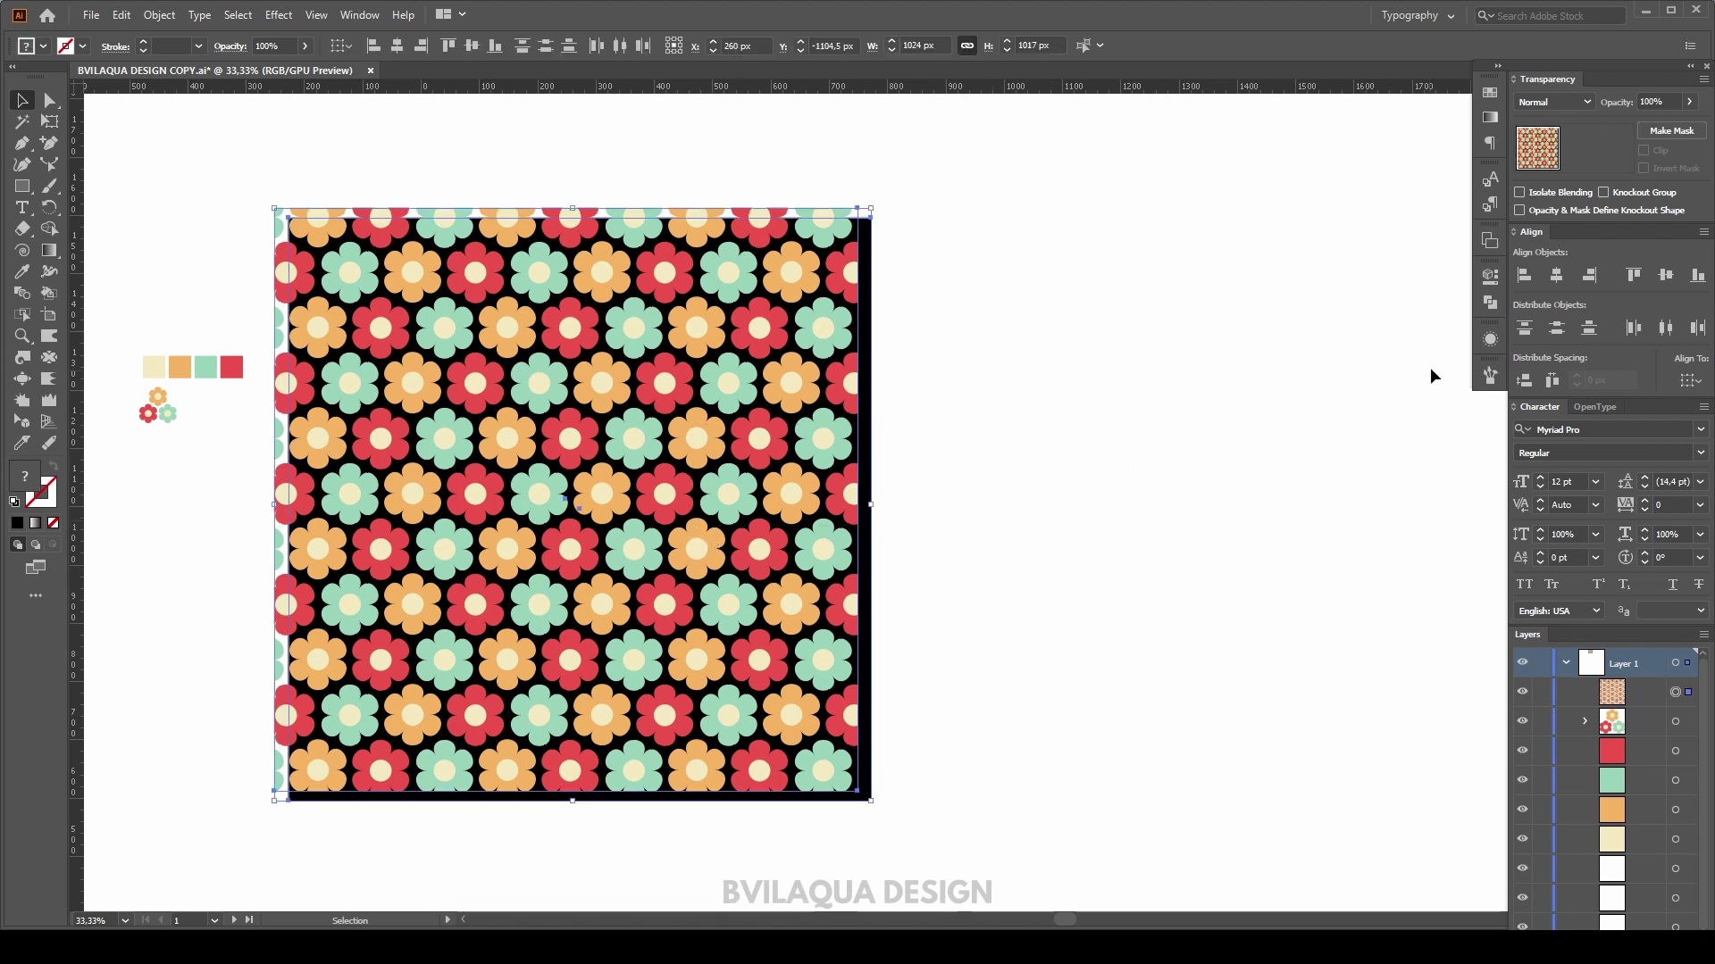
pyautogui.click(1554, 277)
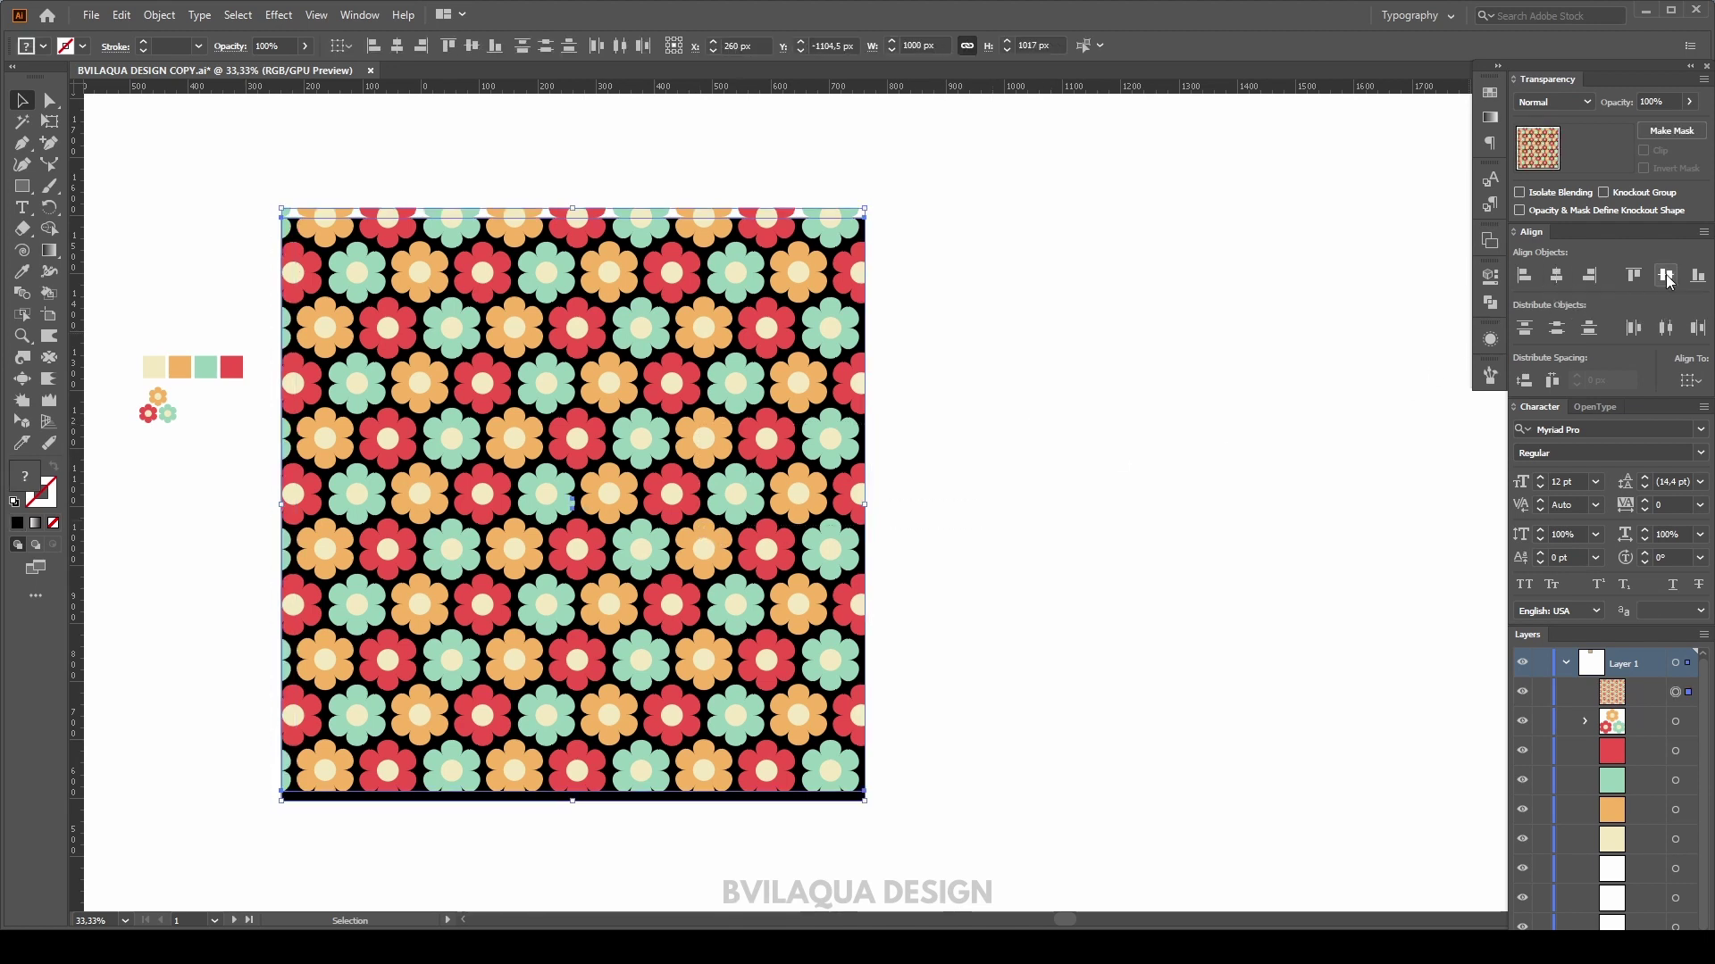
pyautogui.click(1299, 378)
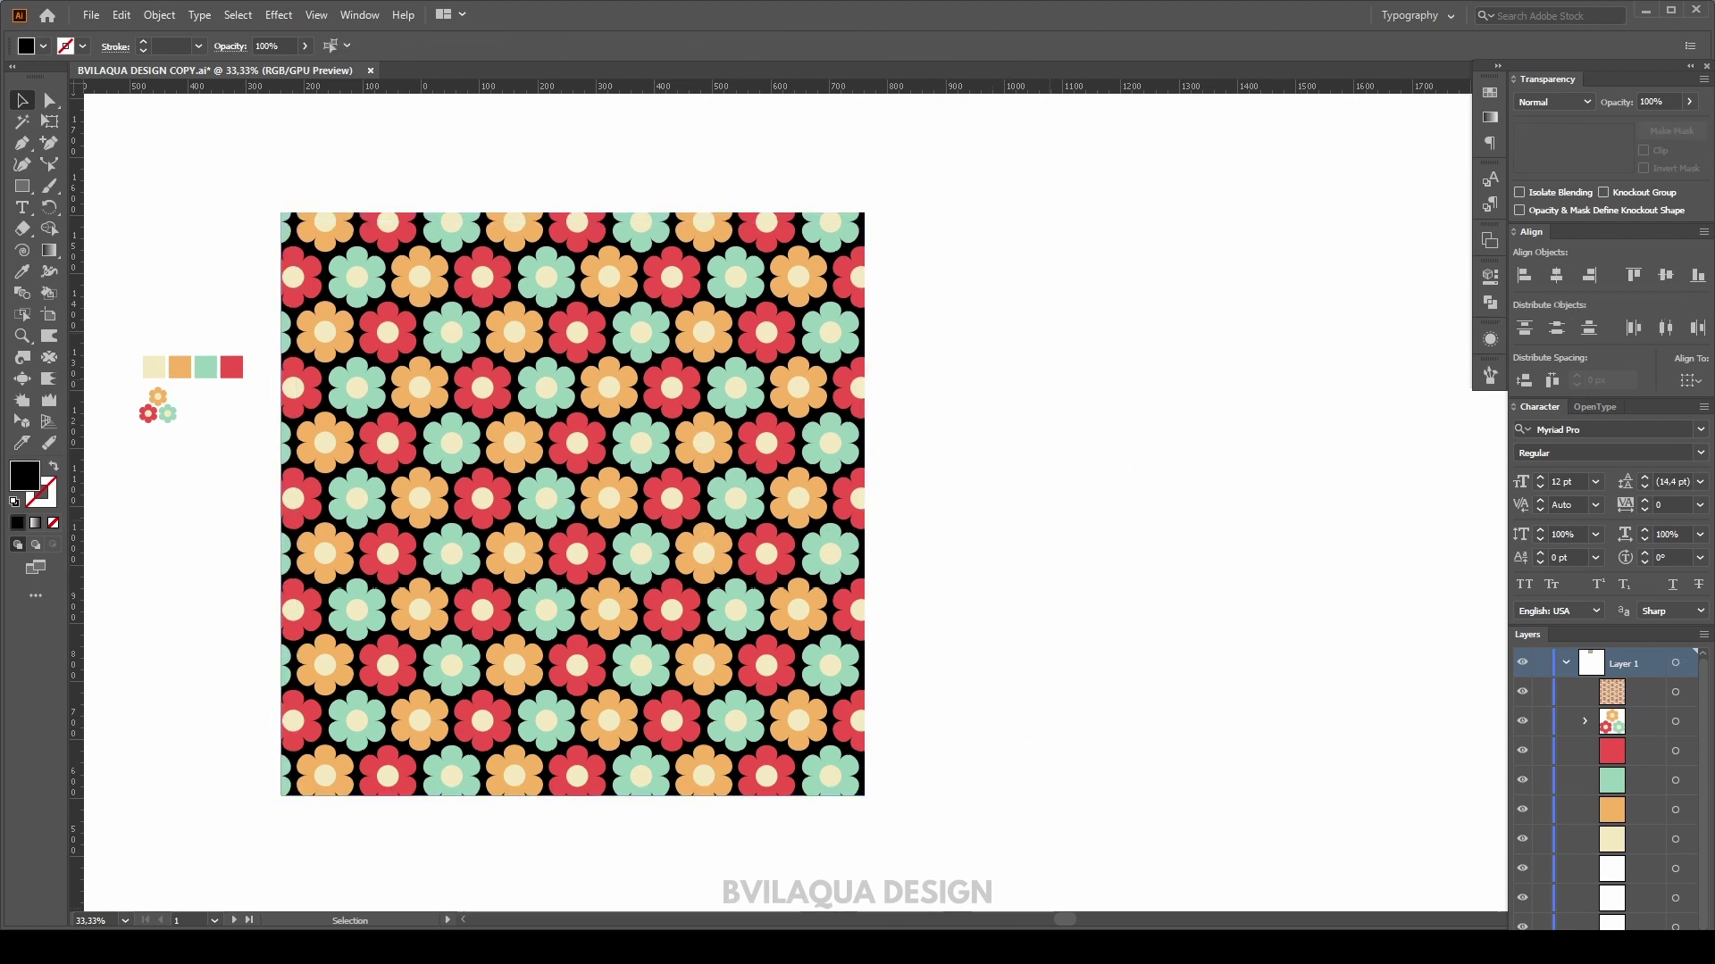
# - Select the flower-patterned square and open Recolor Artwork for it
pyautogui.moveTo(1063, 920); pyautogui.dragTo(1027, 914)
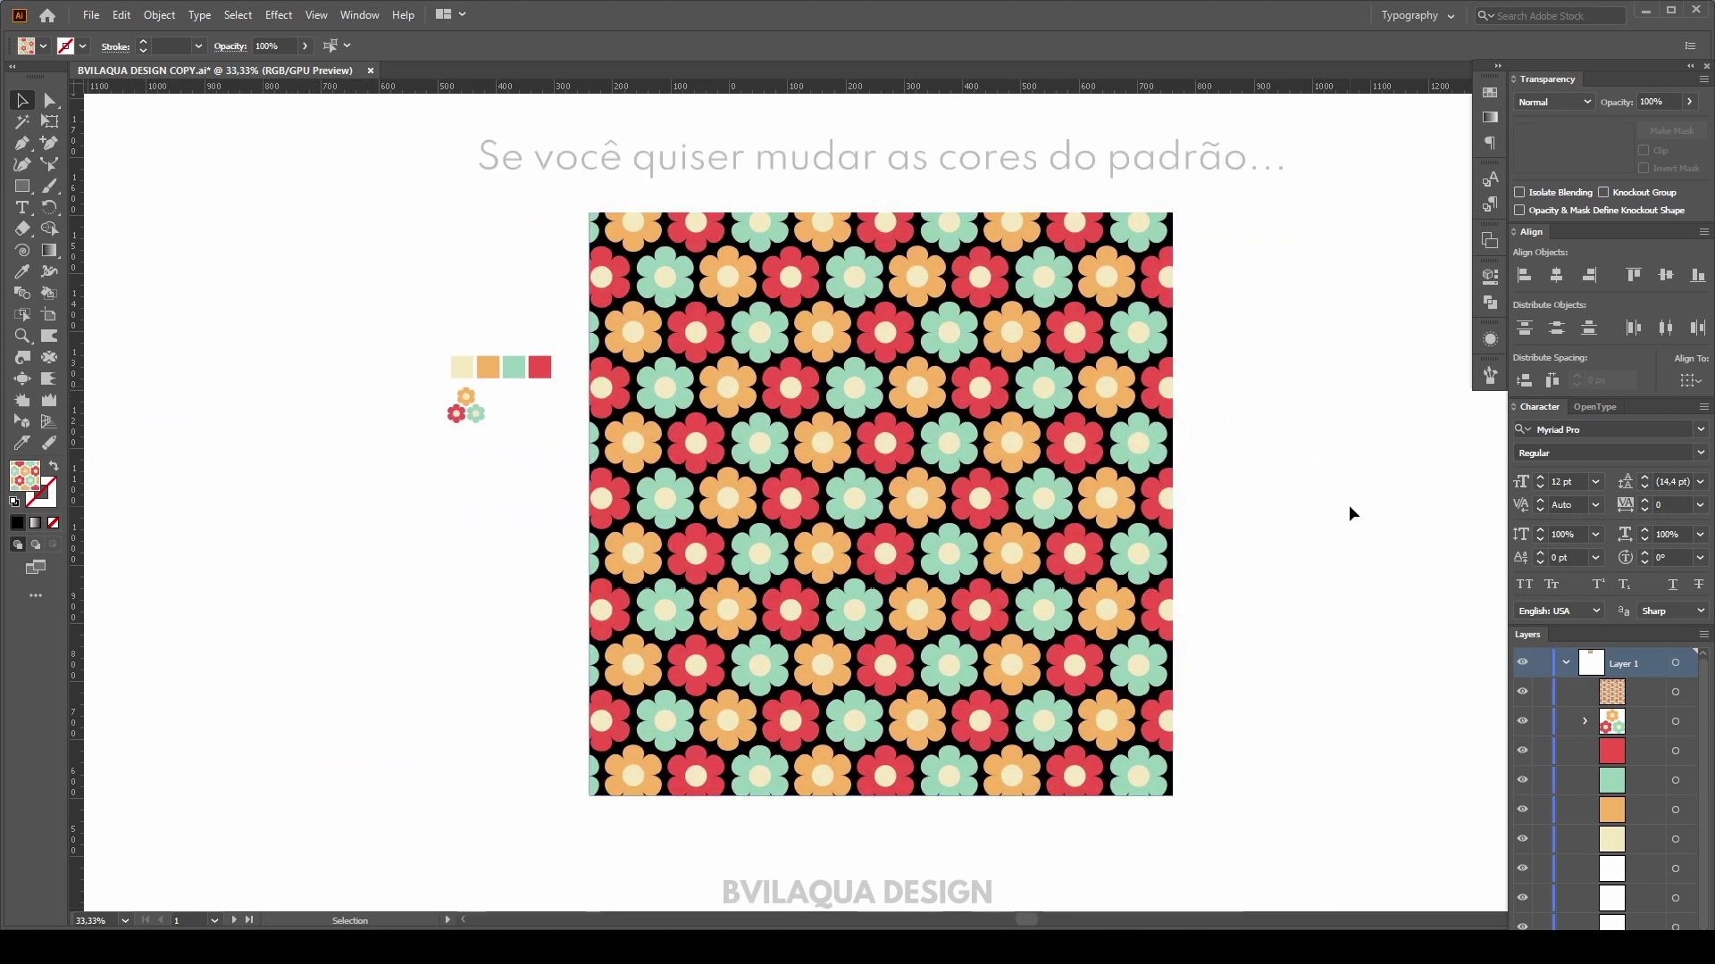
pyautogui.click(1011, 543)
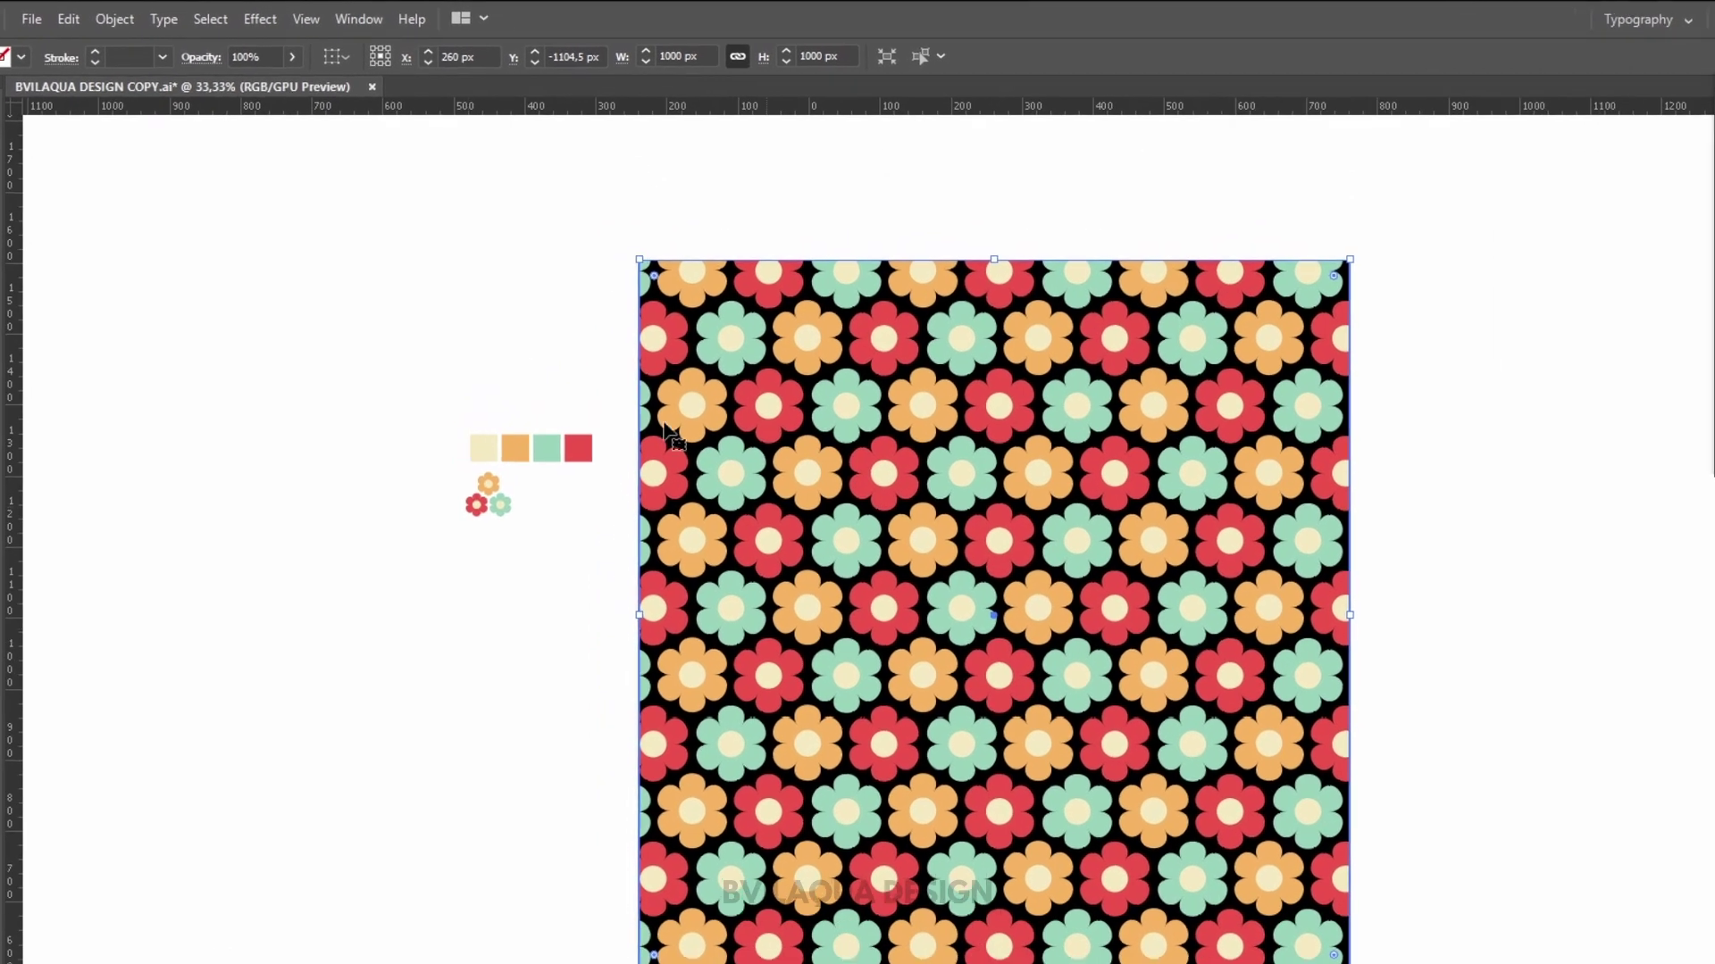
pyautogui.click(67, 19)
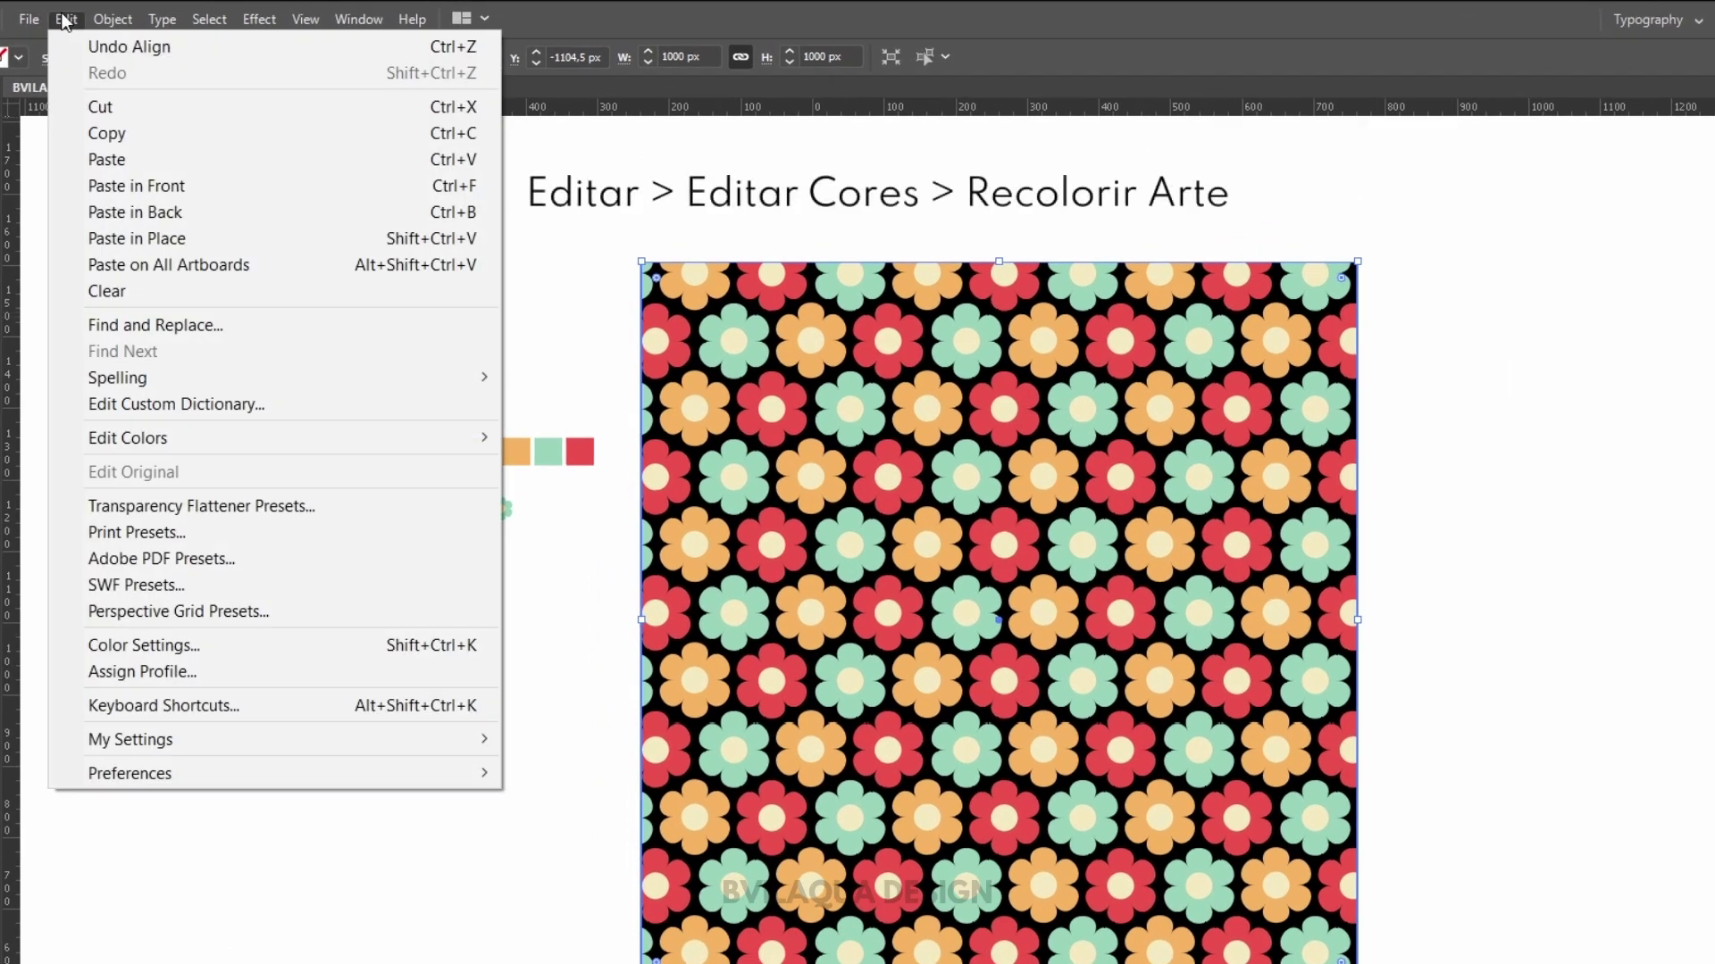
pyautogui.moveTo(98, 445)
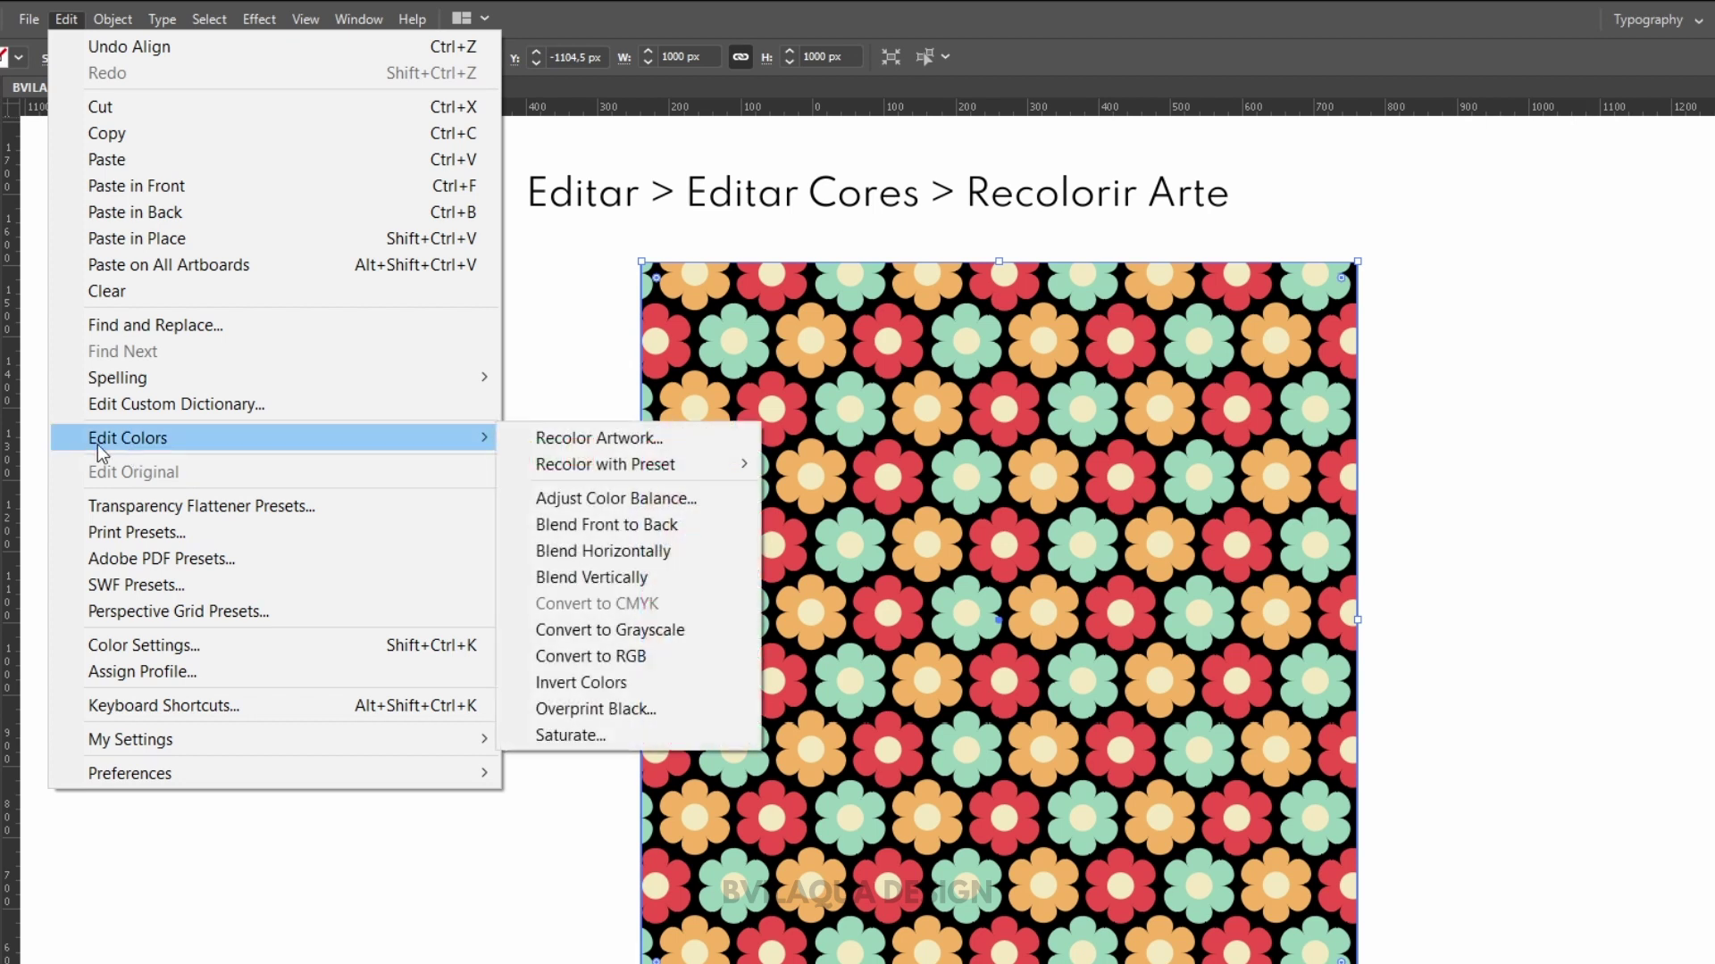
pyautogui.click(650, 438)
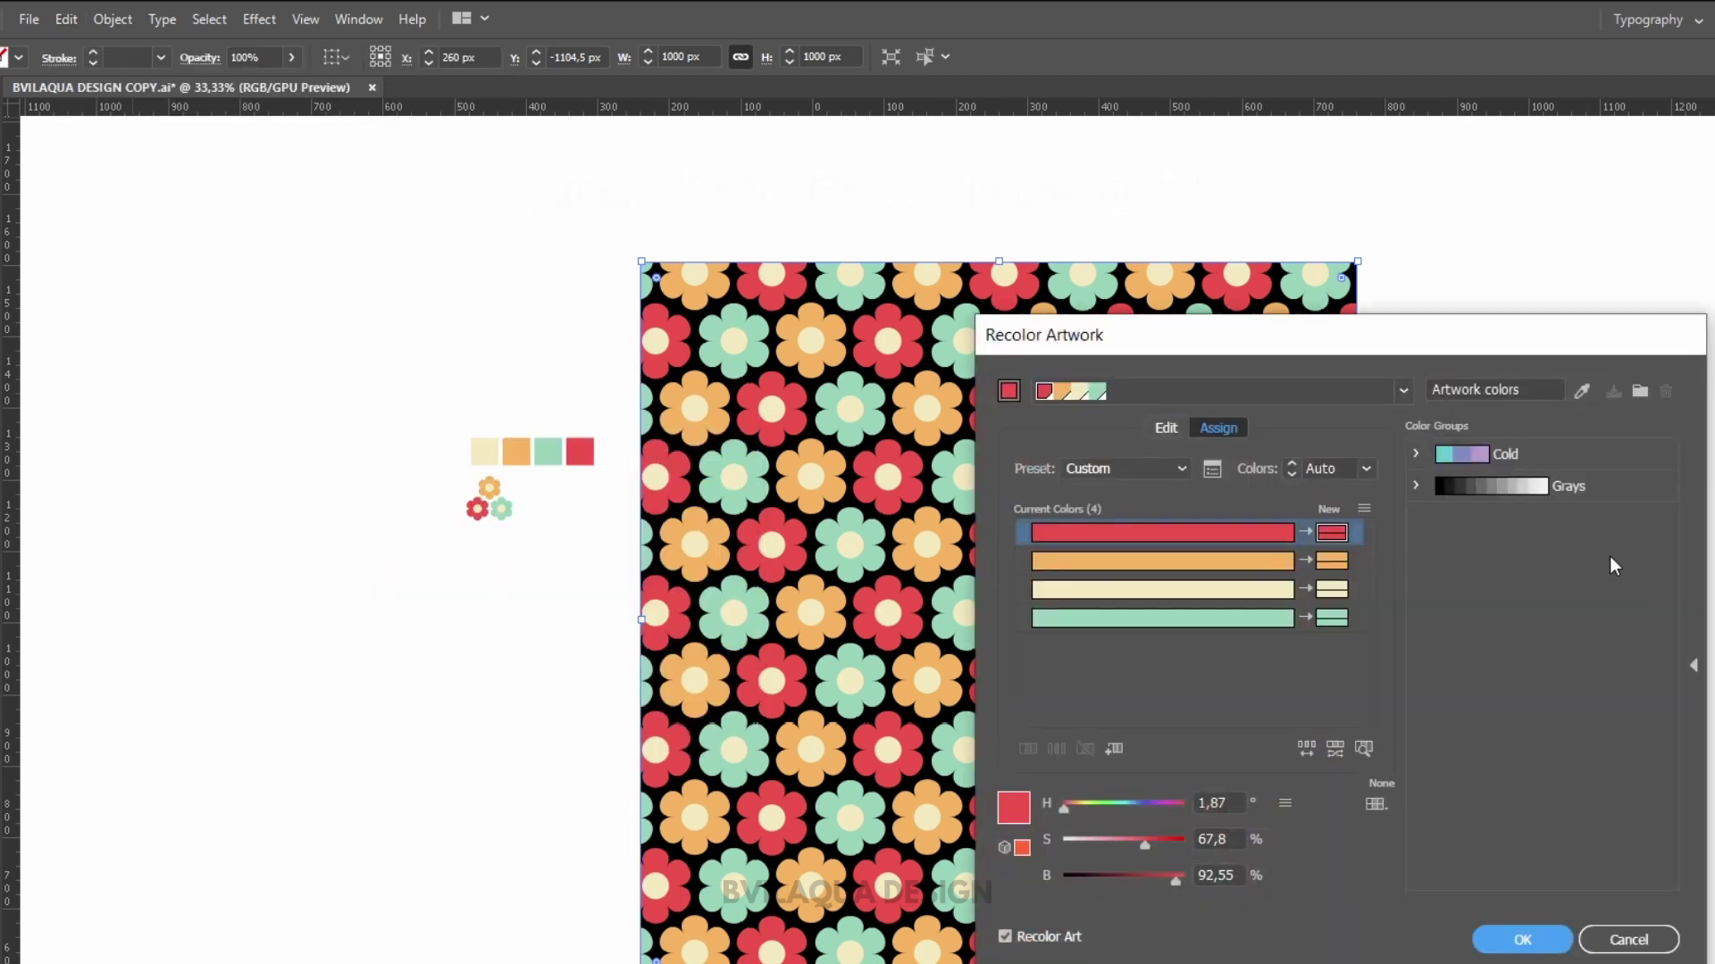
# - Replace the pattern's red with golden orange, hex EAB24E, in Recolor Artwork
pyautogui.doubleClick(1328, 538)
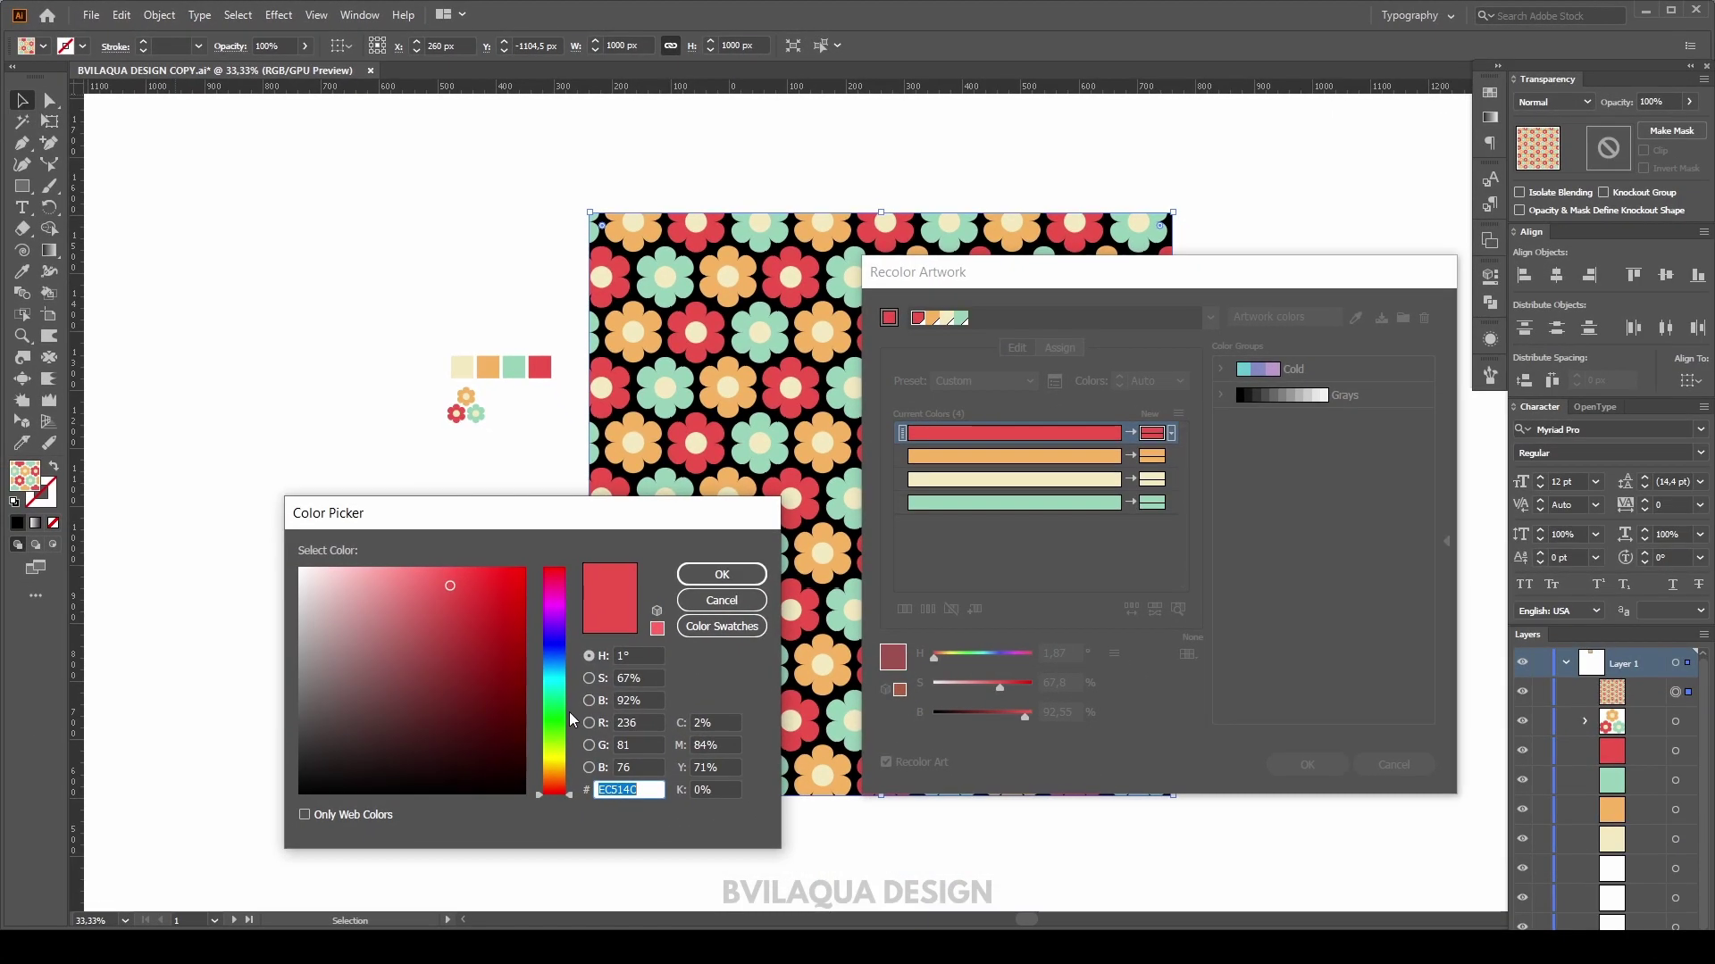
pyautogui.click(612, 949)
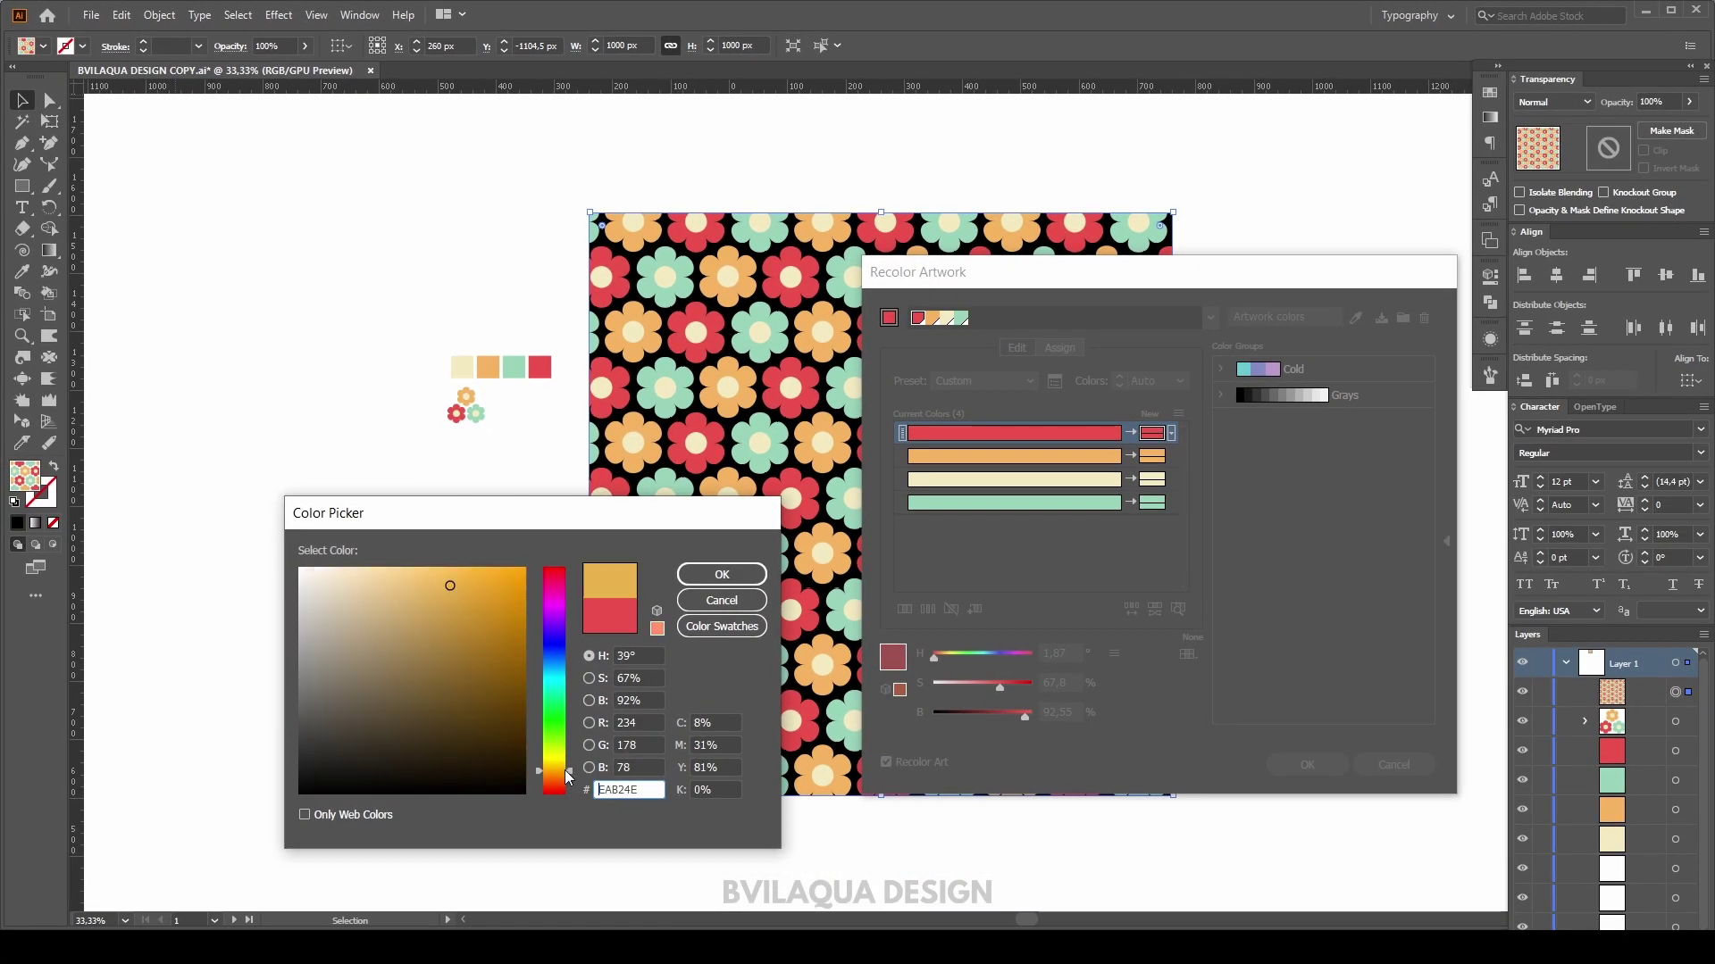
pyautogui.click(721, 574)
# - Replace the pattern's original orange with a bright light green
pyautogui.doubleClick(1152, 455)
pyautogui.click(557, 756)
pyautogui.moveTo(557, 756); pyautogui.dragTo(558, 757)
pyautogui.moveTo(429, 590)
pyautogui.mouseDown()
pyautogui.moveTo(417, 601)
pyautogui.moveTo(412, 582)
pyautogui.mouseUp()
pyautogui.moveTo(557, 757); pyautogui.dragTo(554, 605)
pyautogui.click(722, 574)
# - Replace the pattern's mint green with an orchid pink, apply the recoloring and deselect the square
pyautogui.click(1152, 502)
pyautogui.doubleClick(1152, 502)
pyautogui.moveTo(456, 594); pyautogui.dragTo(405, 605)
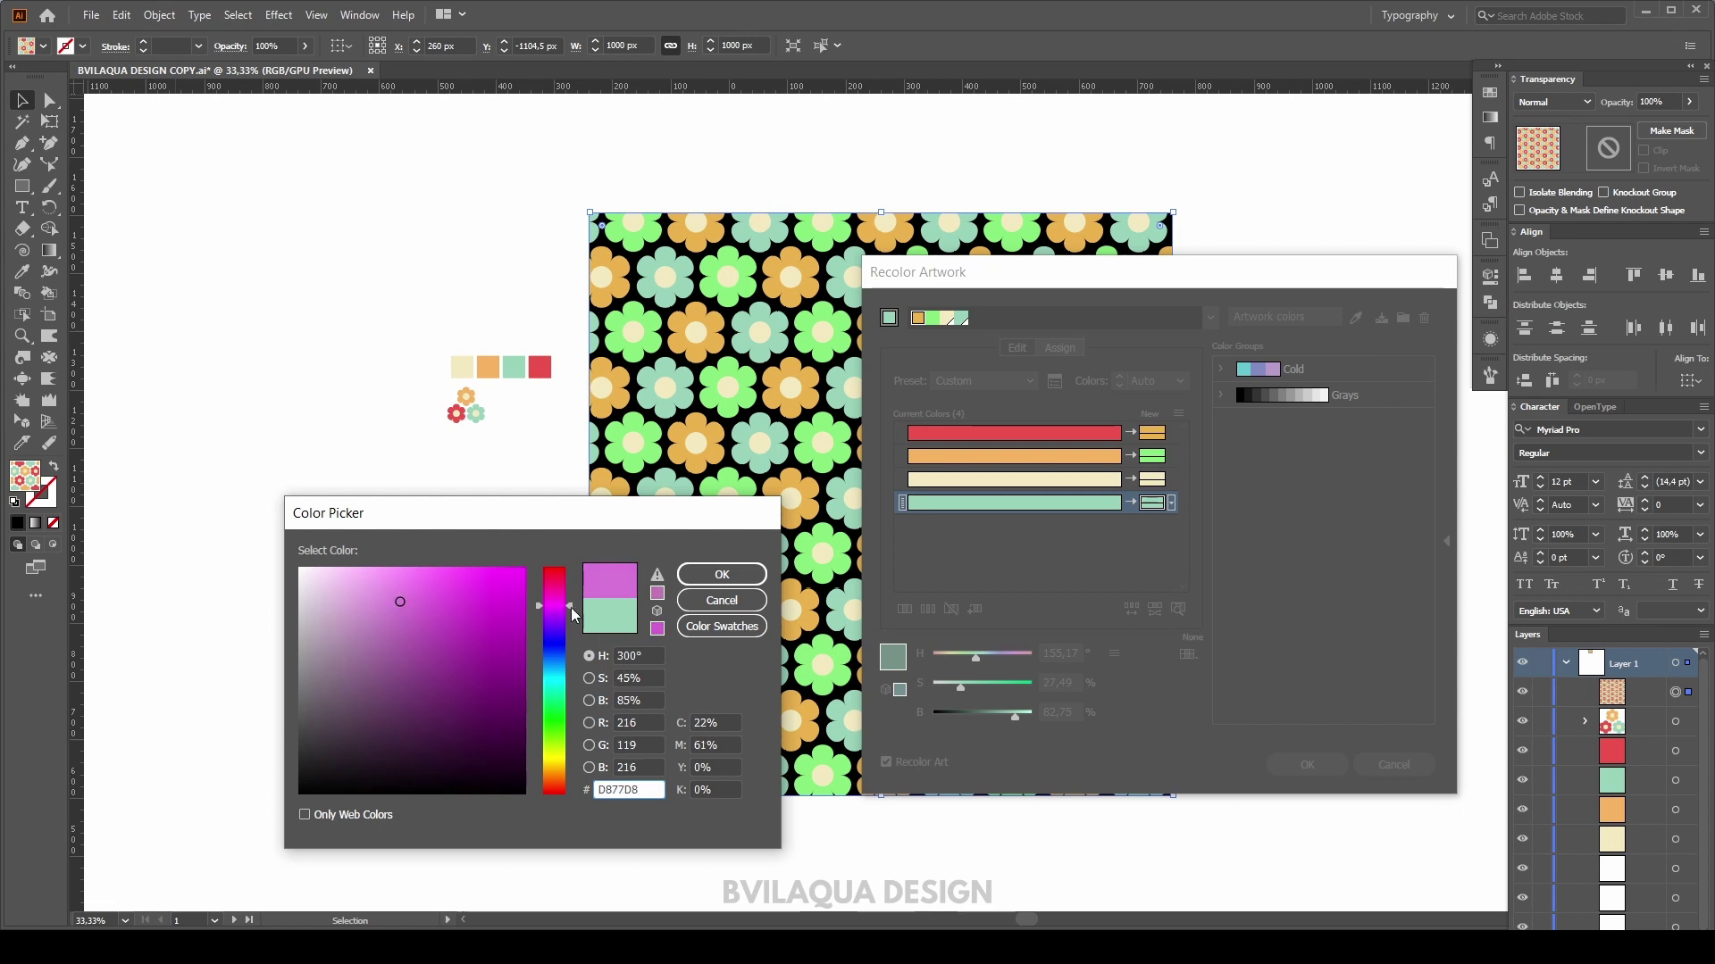
pyautogui.moveTo(555, 605); pyautogui.dragTo(555, 595)
pyautogui.moveTo(399, 598); pyautogui.dragTo(397, 595)
pyautogui.click(721, 575)
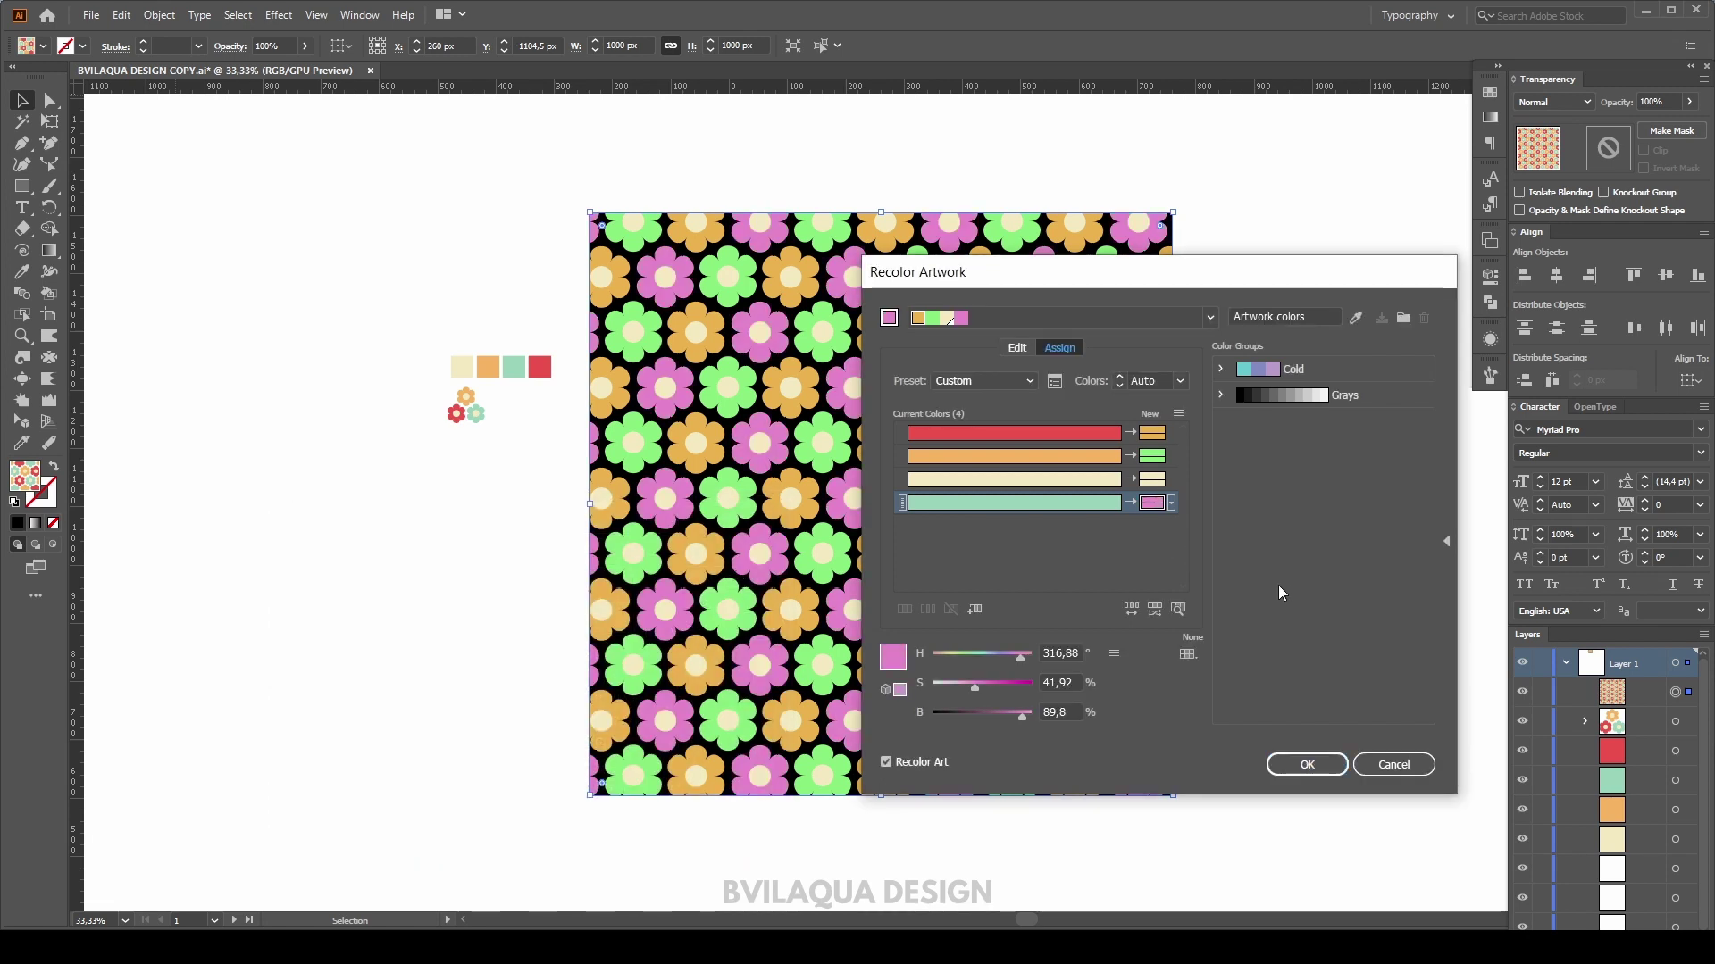
pyautogui.click(1307, 765)
pyautogui.click(1283, 623)
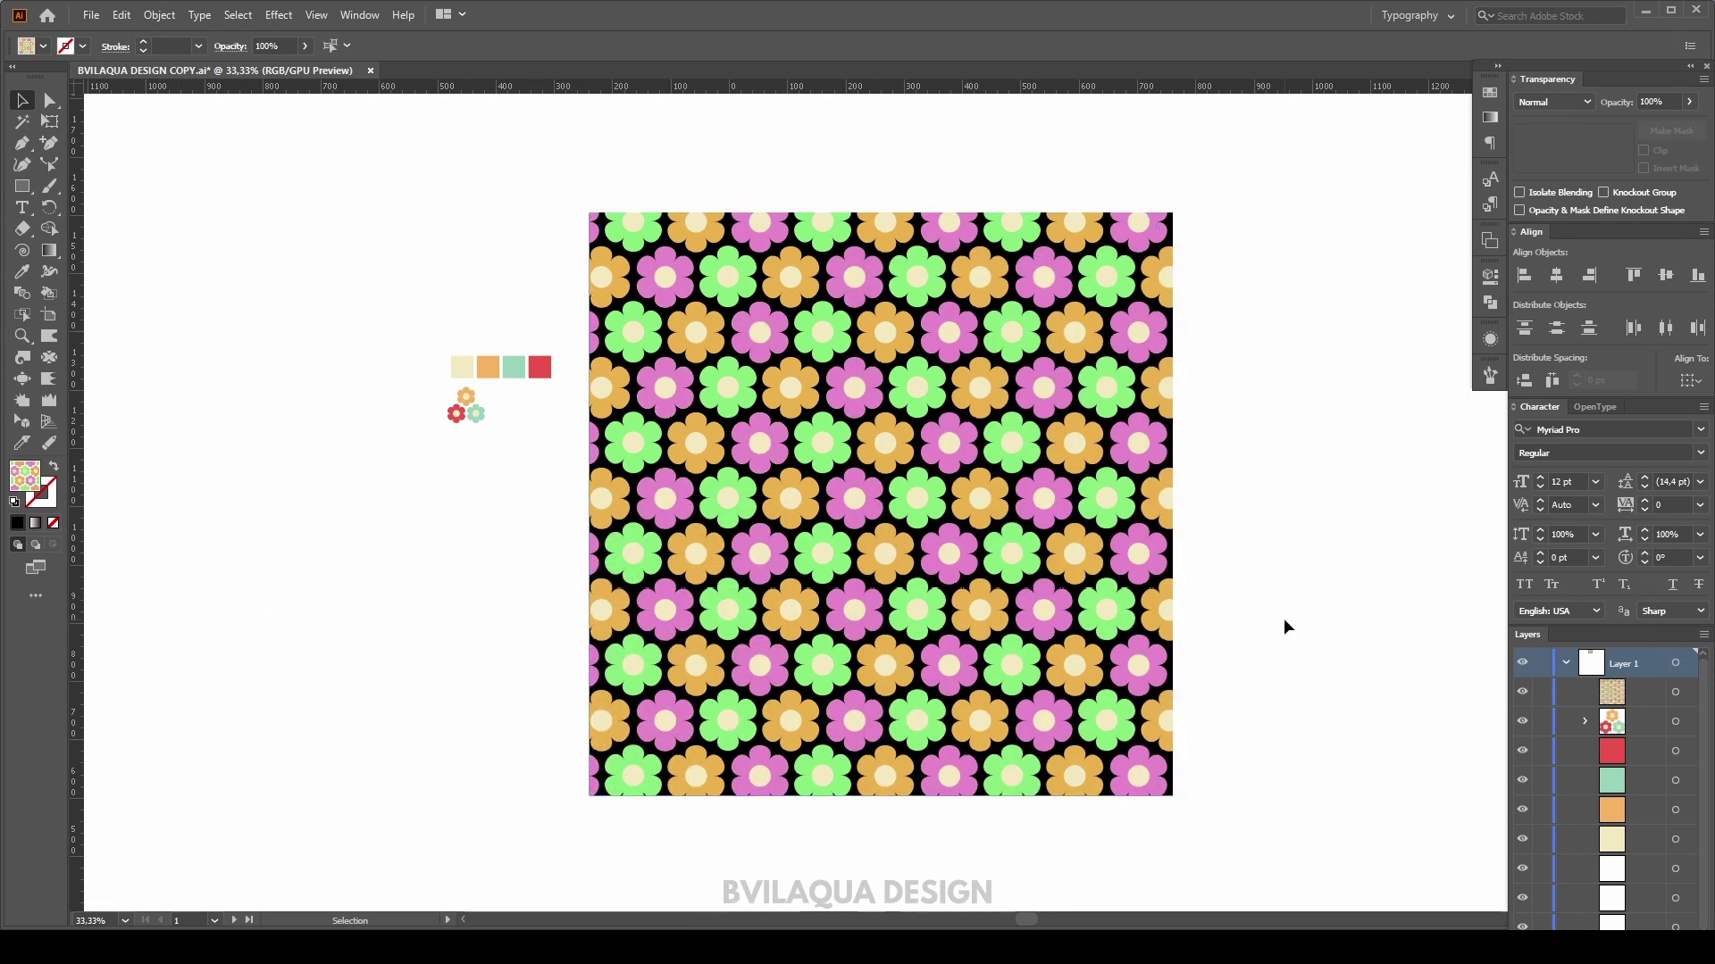
# - Undo the recoloring of the patterned square
pyautogui.scroll(3, 1284, 618)
pyautogui.scroll(-3, 1284, 623)
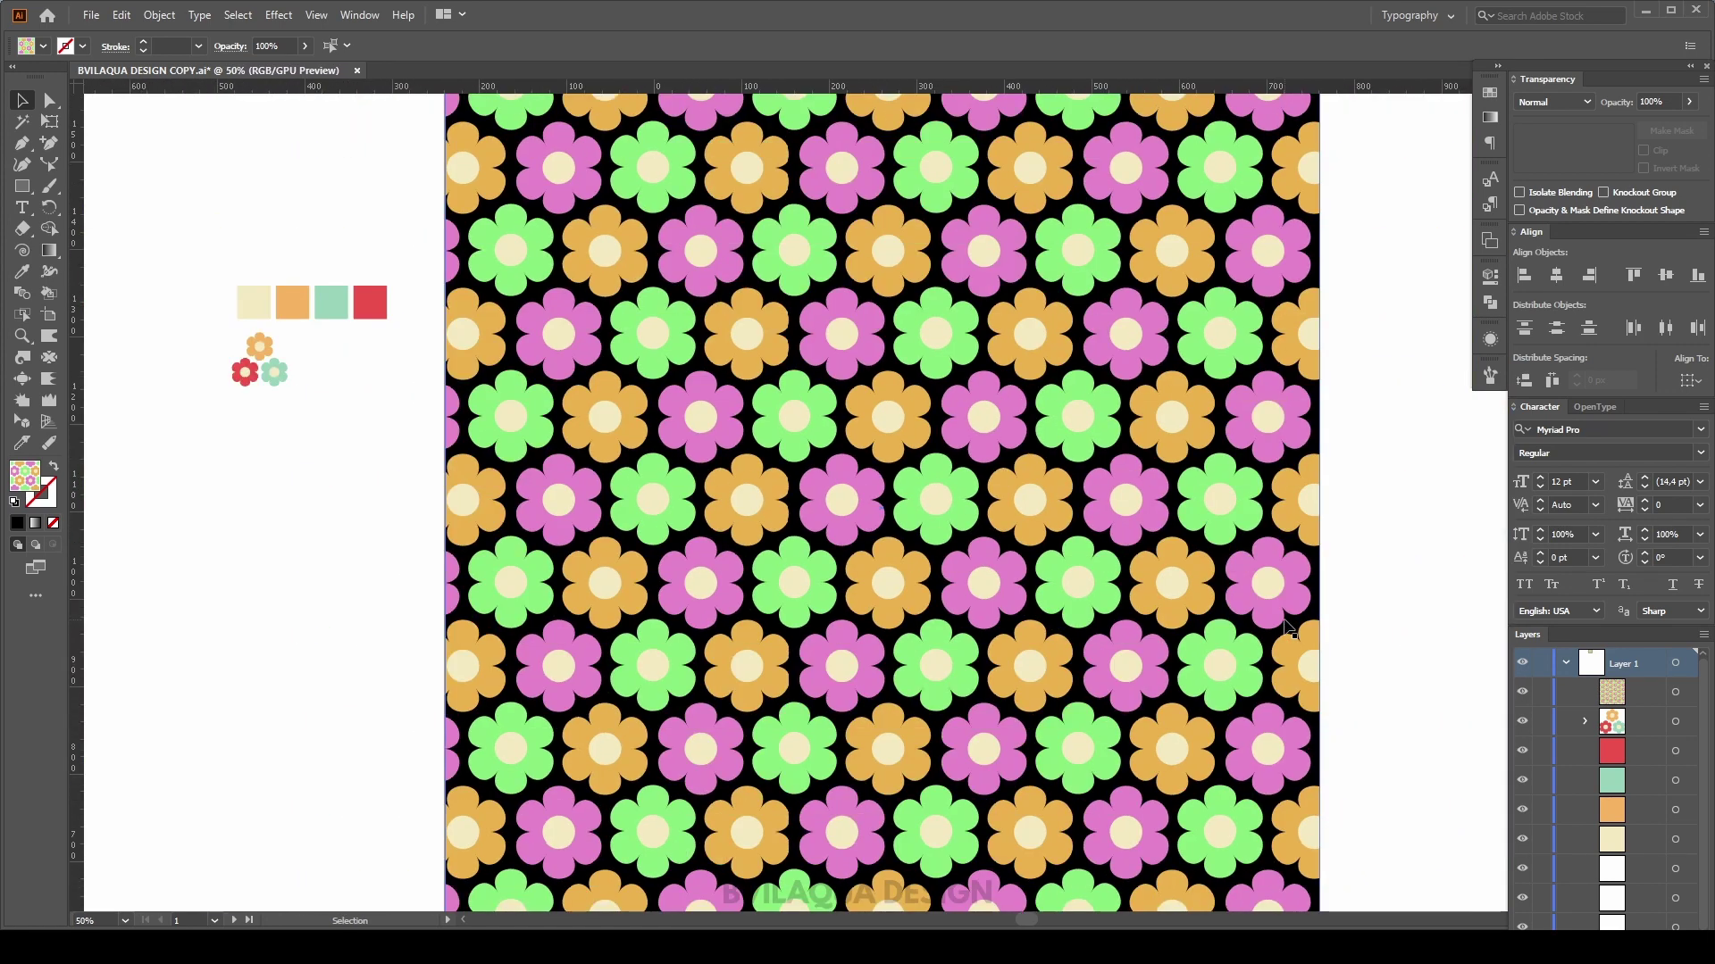
pyautogui.hotkey('ctrl', 'z')
pyautogui.scroll(4, 1286, 628)
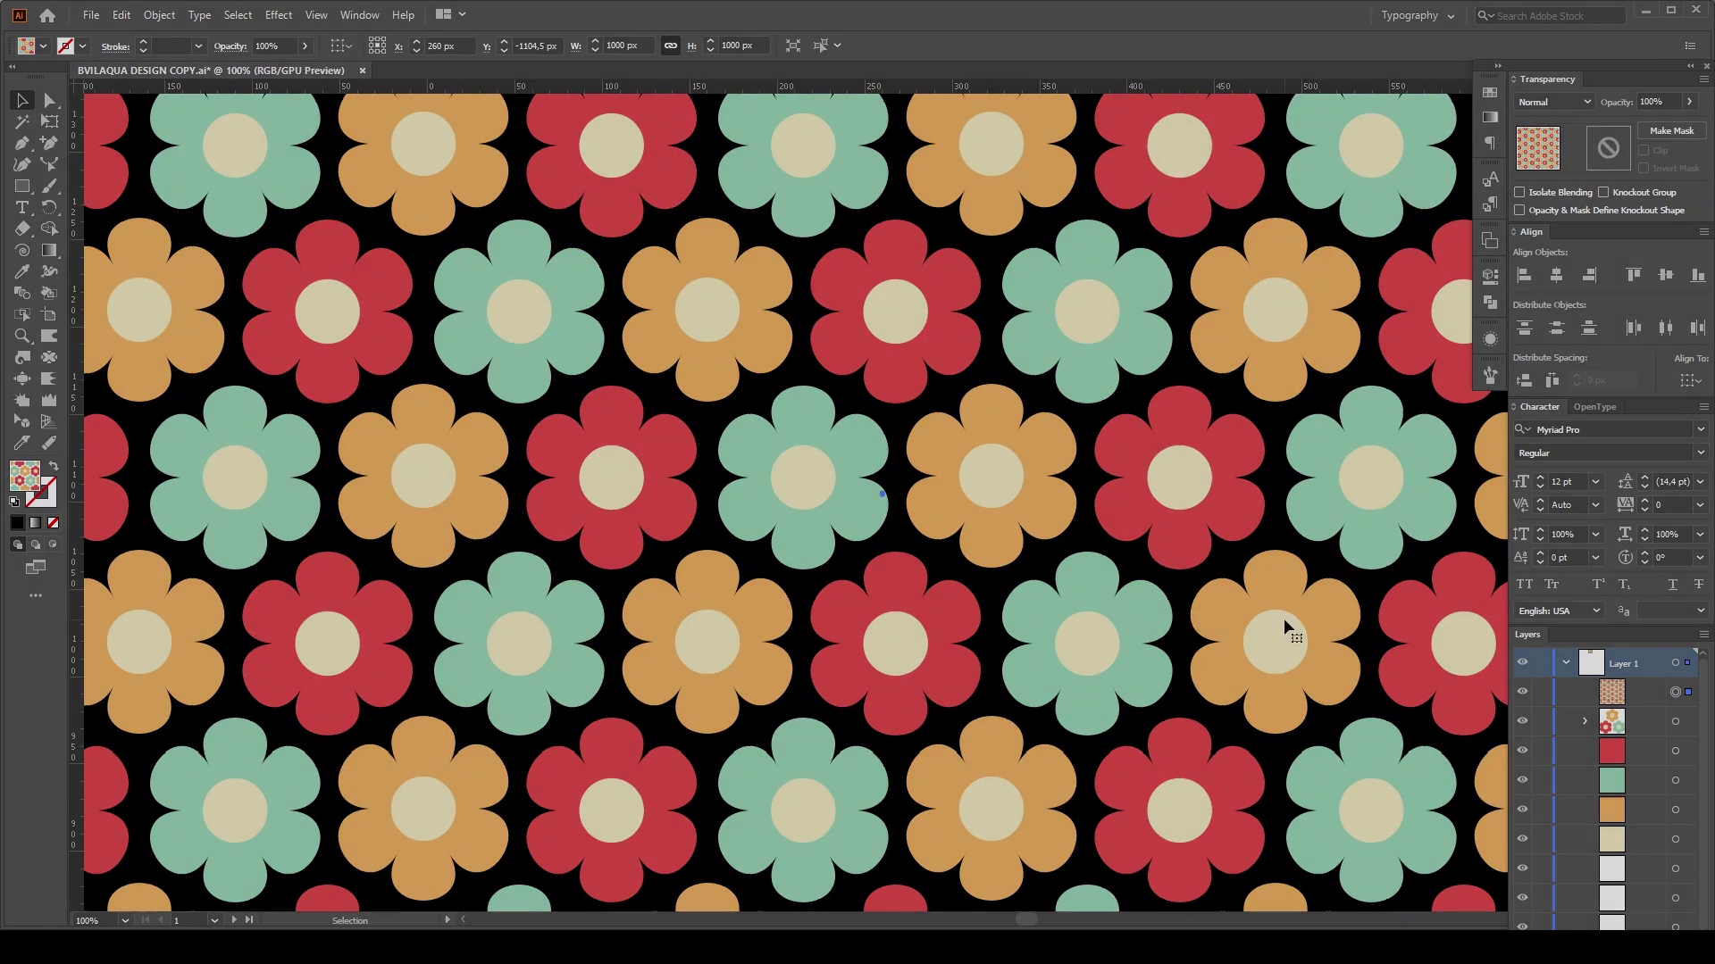